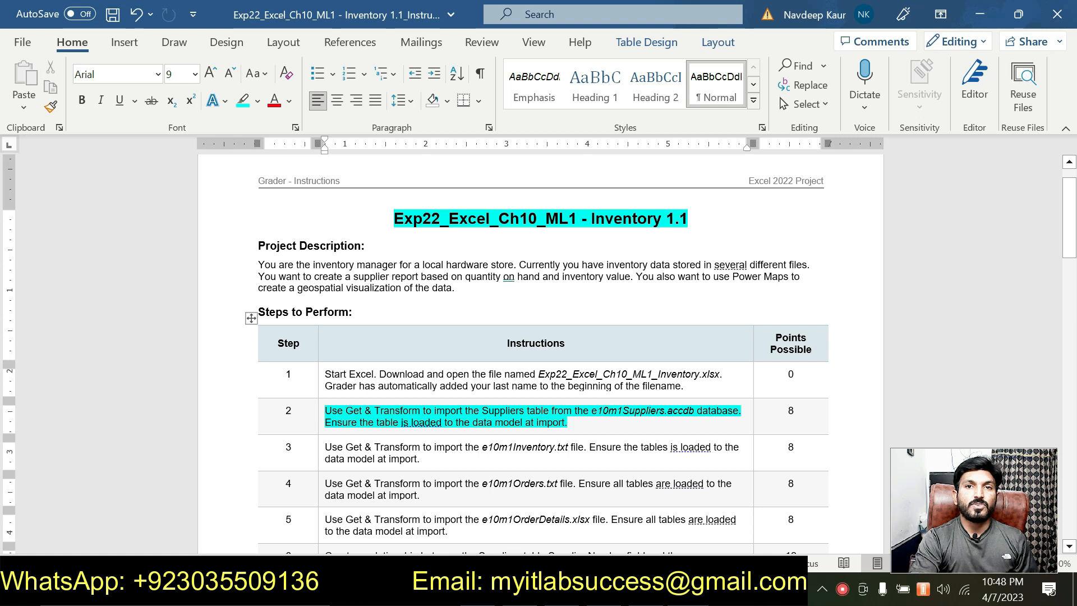
- Check the database name in instruction 2, switch to the Excel workbook, and import the e10m1Suppliers Access database from New folder
drag(594, 417, 693, 412)
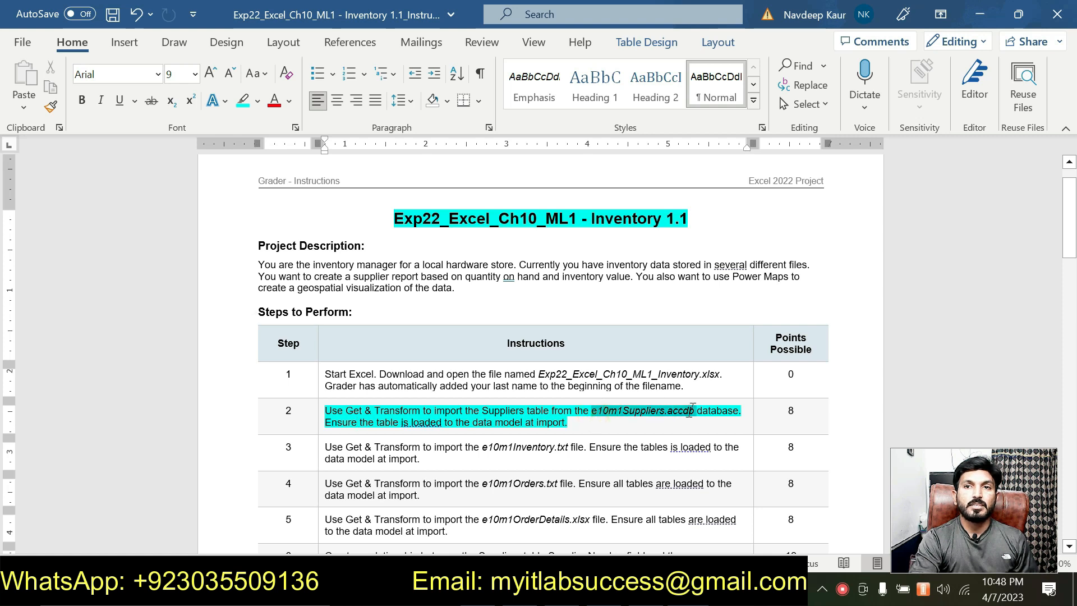
click(600, 417)
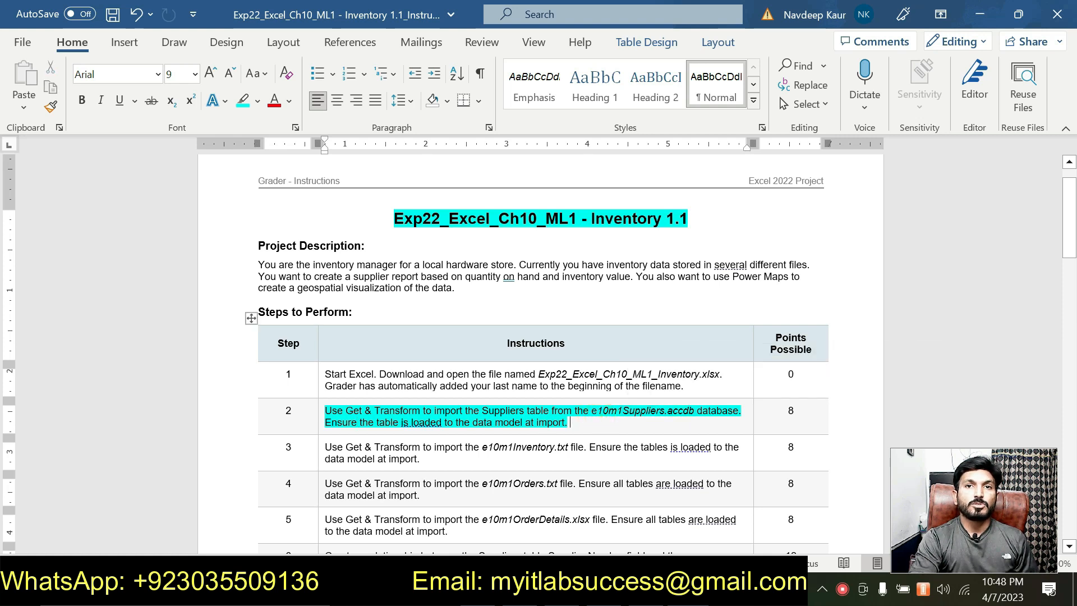
click(622, 412)
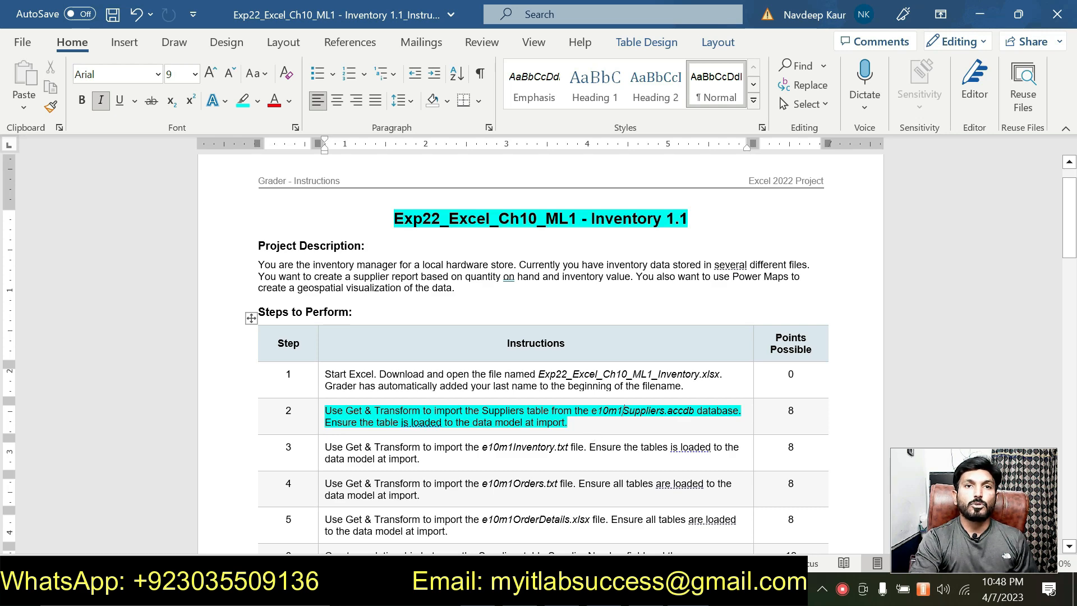
click(554, 590)
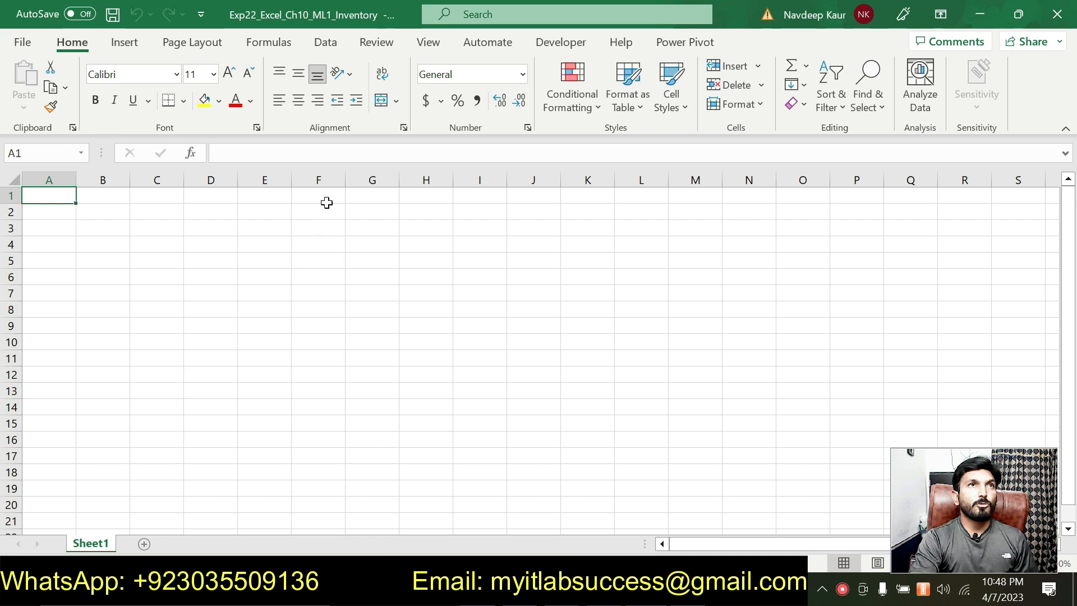
click(324, 46)
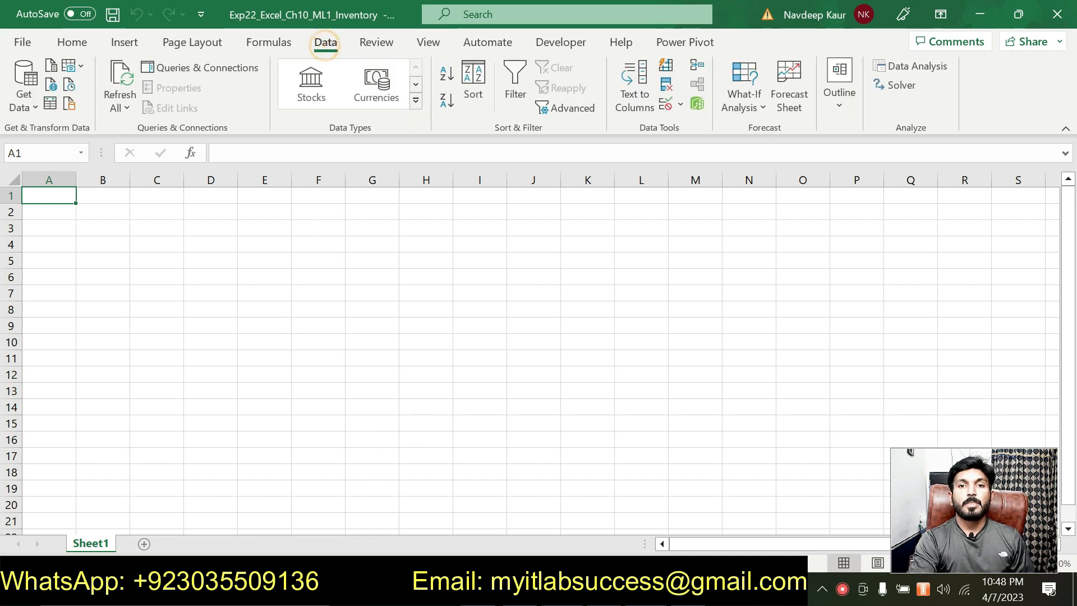
click(24, 98)
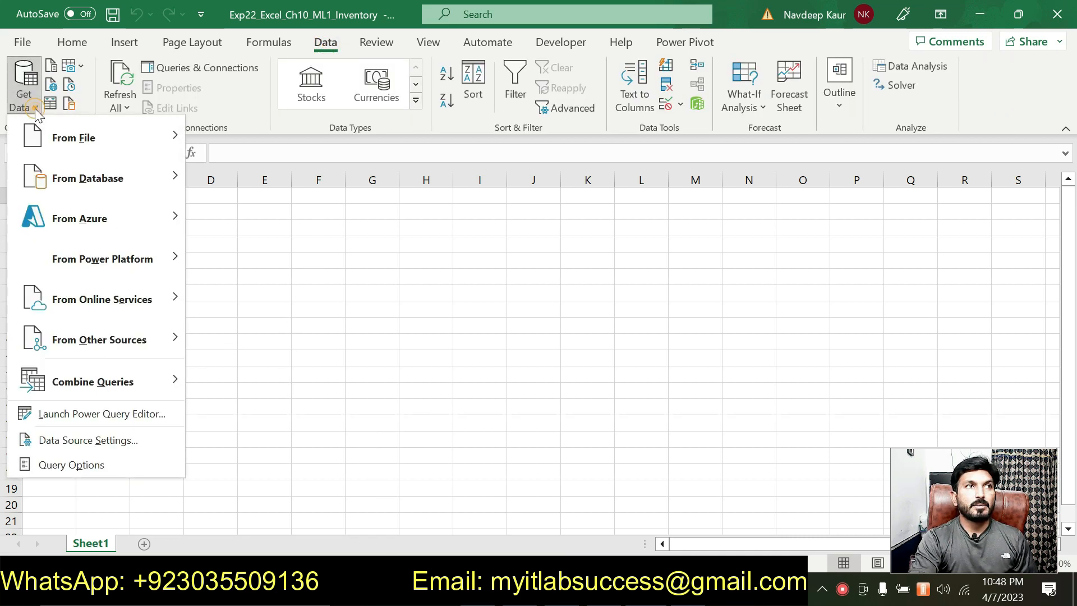
mouse_move(119, 185)
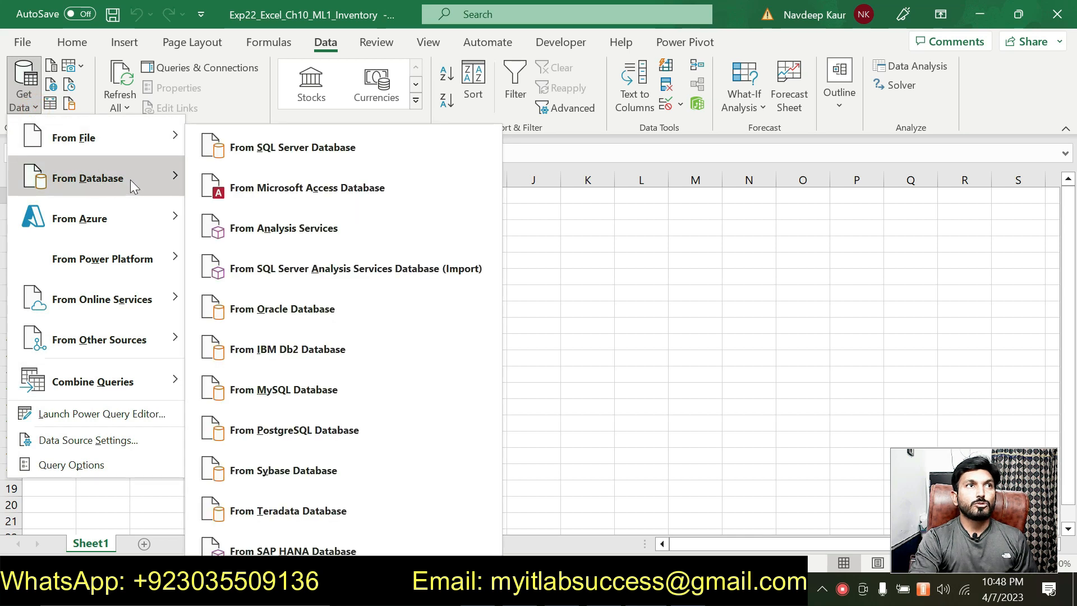
click(401, 189)
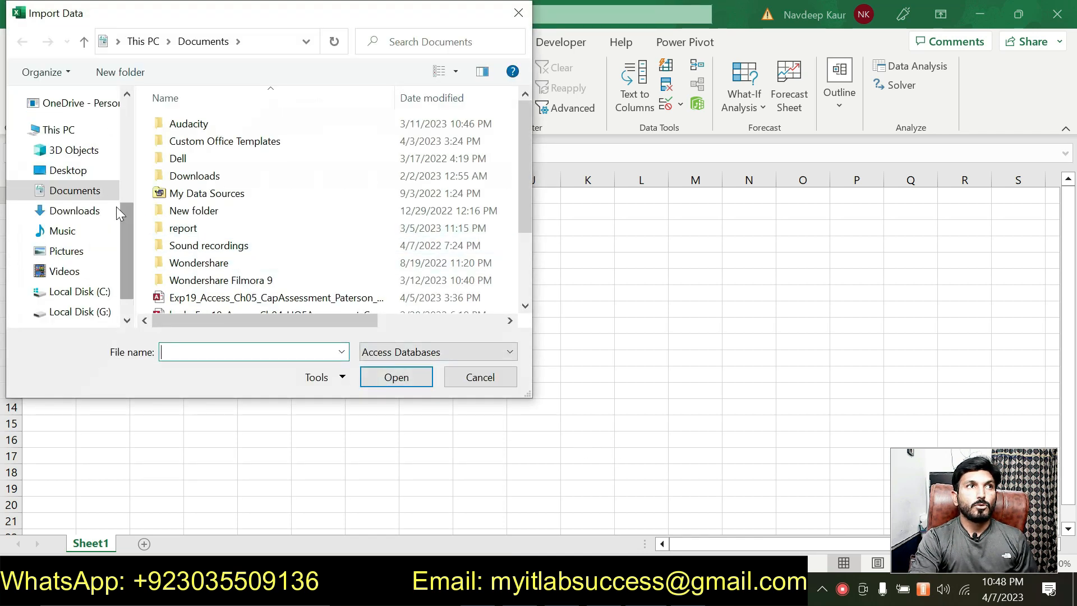
scroll(56, 191, up, 2)
click(75, 132)
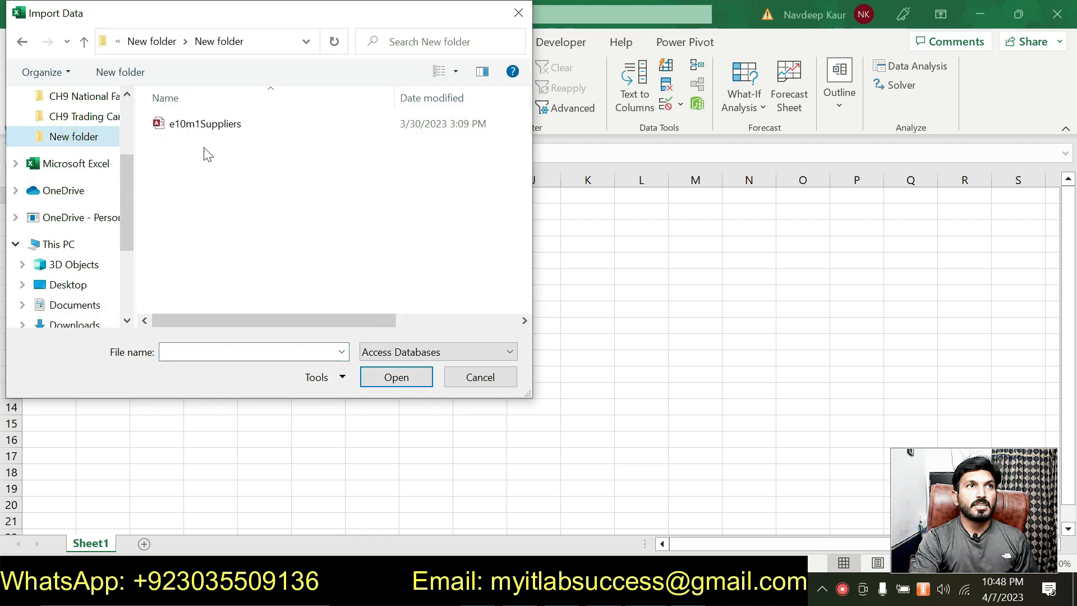
click(215, 131)
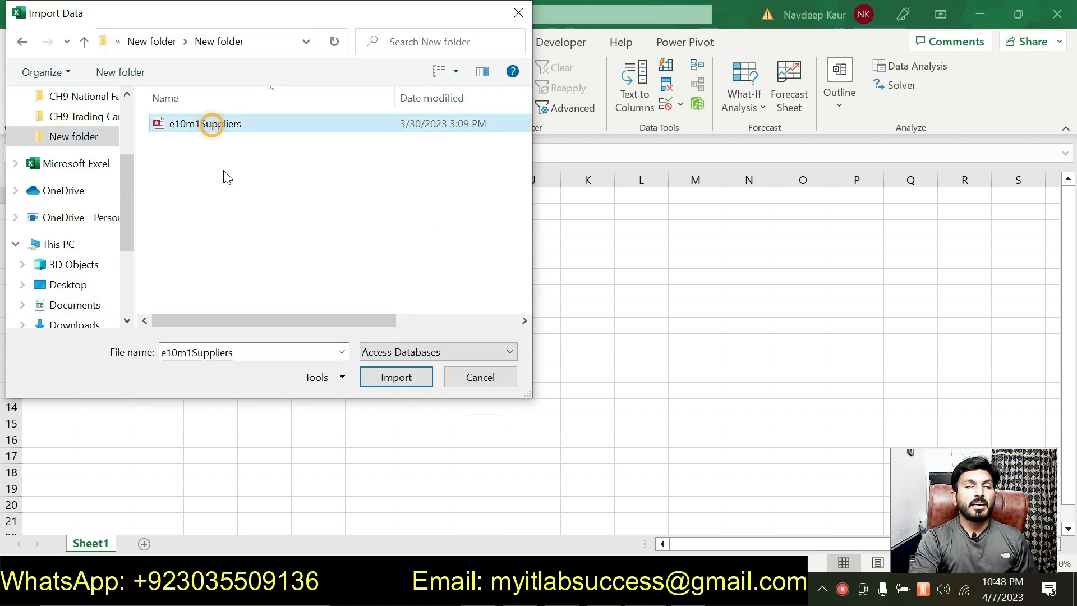
click(395, 377)
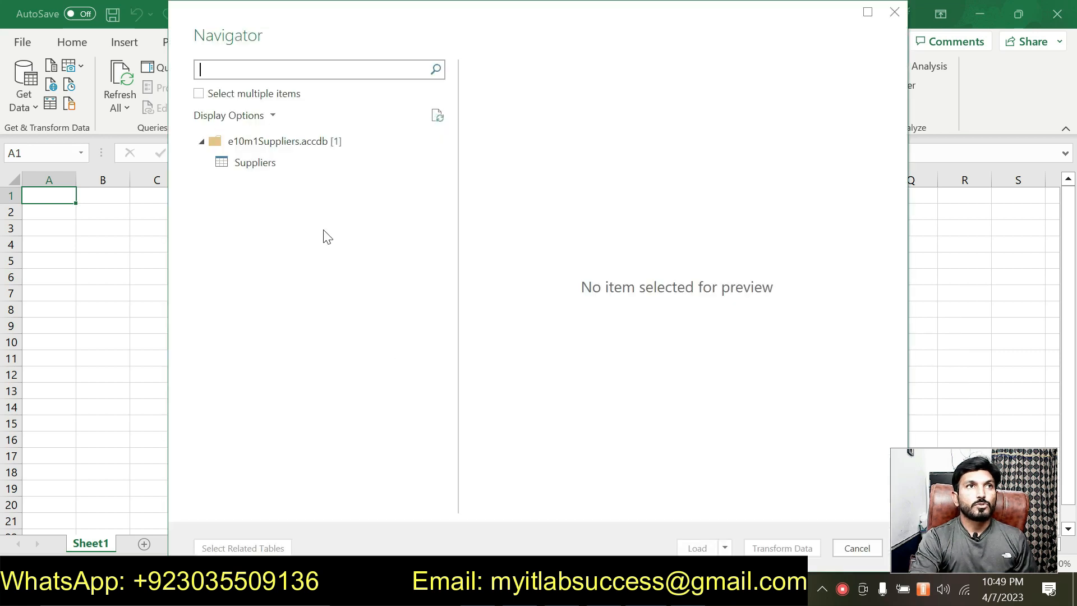
- Load the Suppliers table into the workbook and add the loaded table to the data model
click(258, 163)
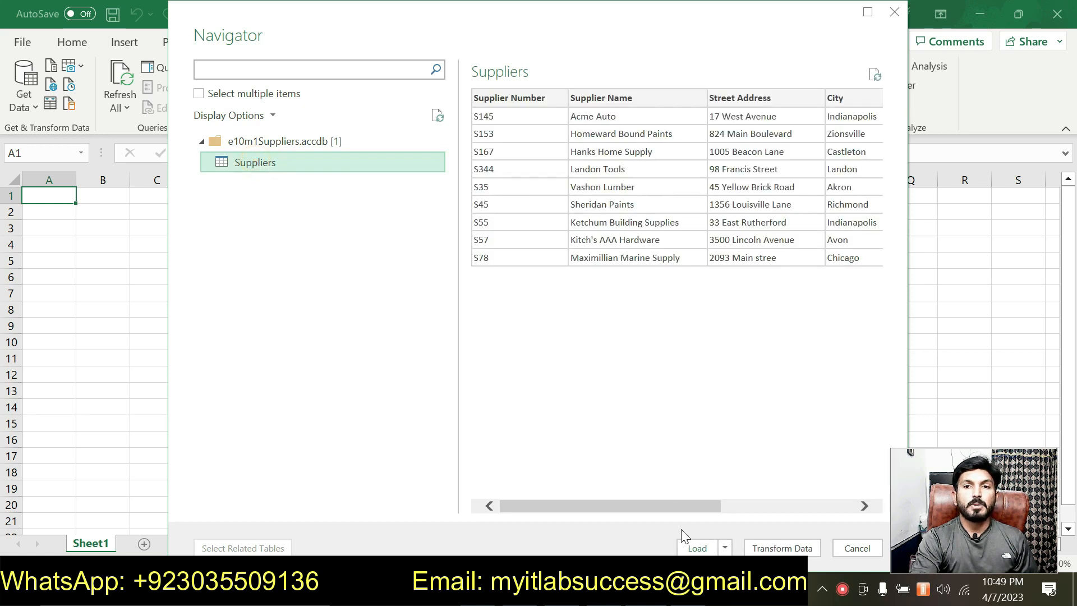
click(696, 548)
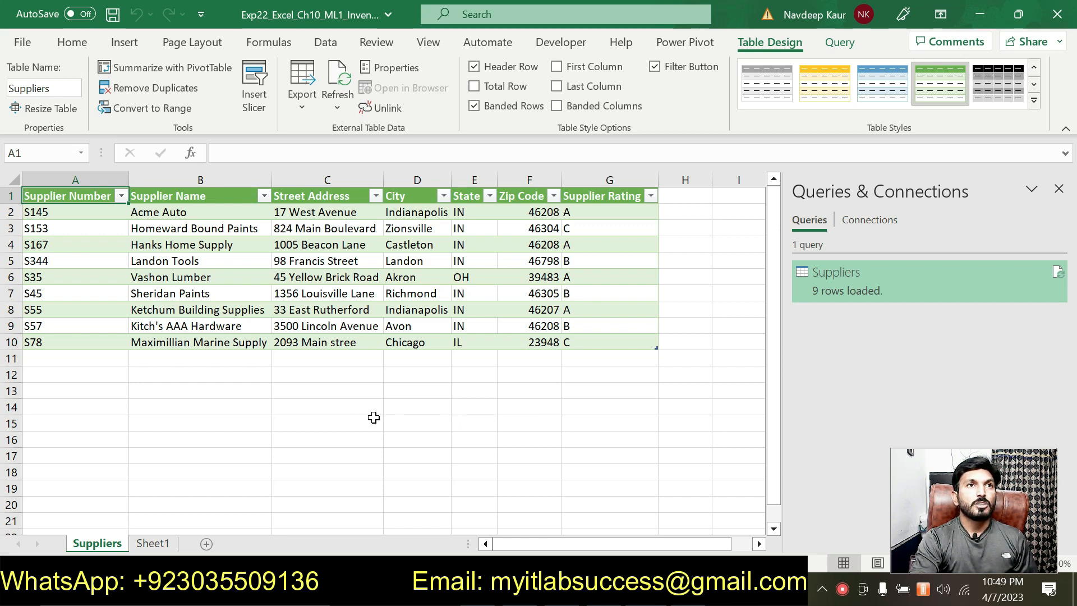
drag(45, 196, 637, 340)
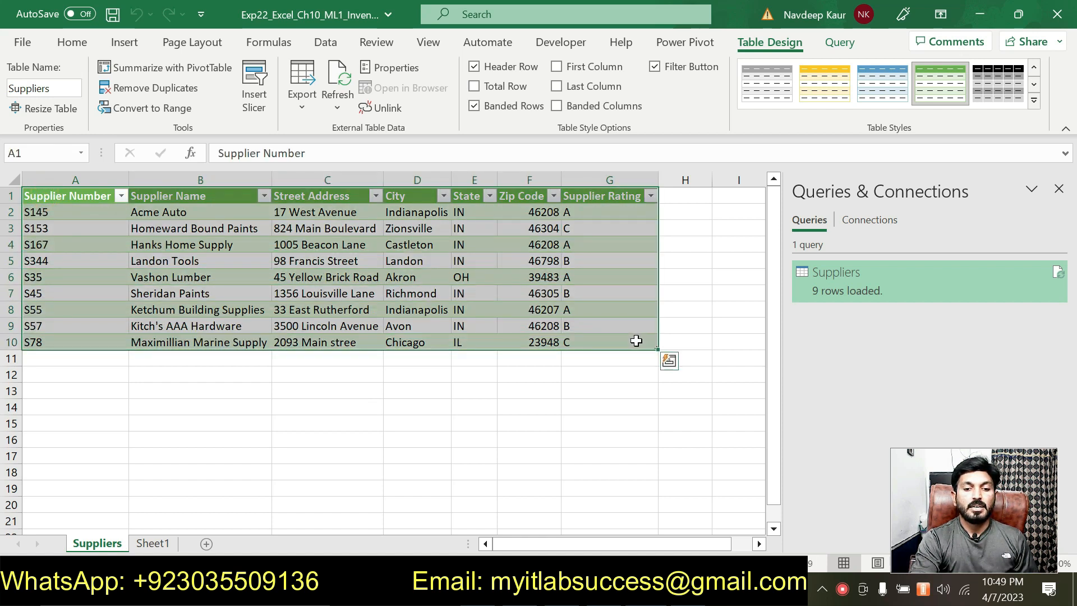
click(684, 45)
click(192, 106)
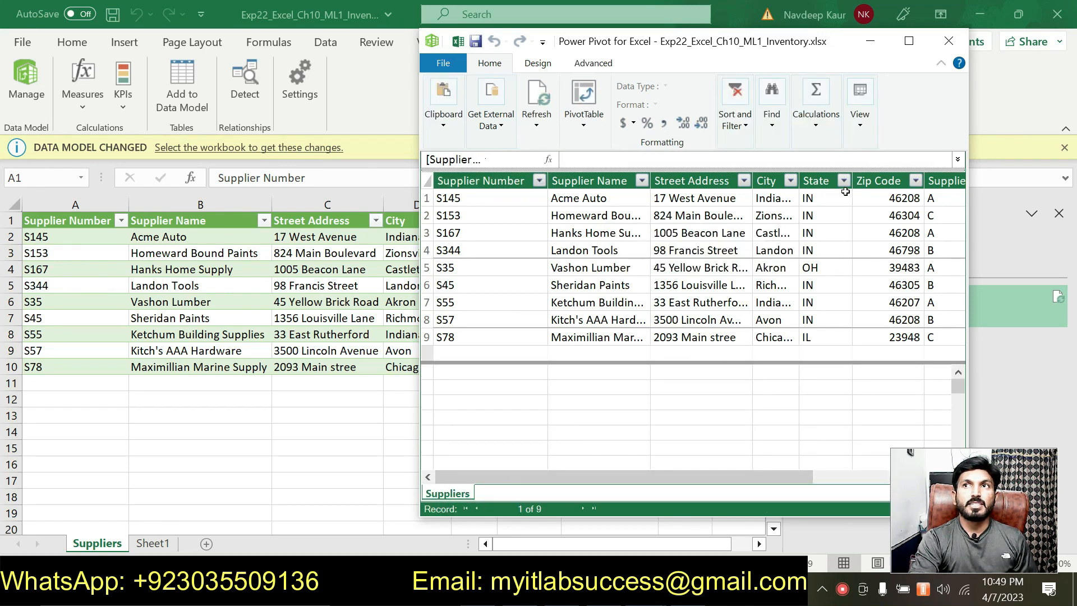
click(948, 40)
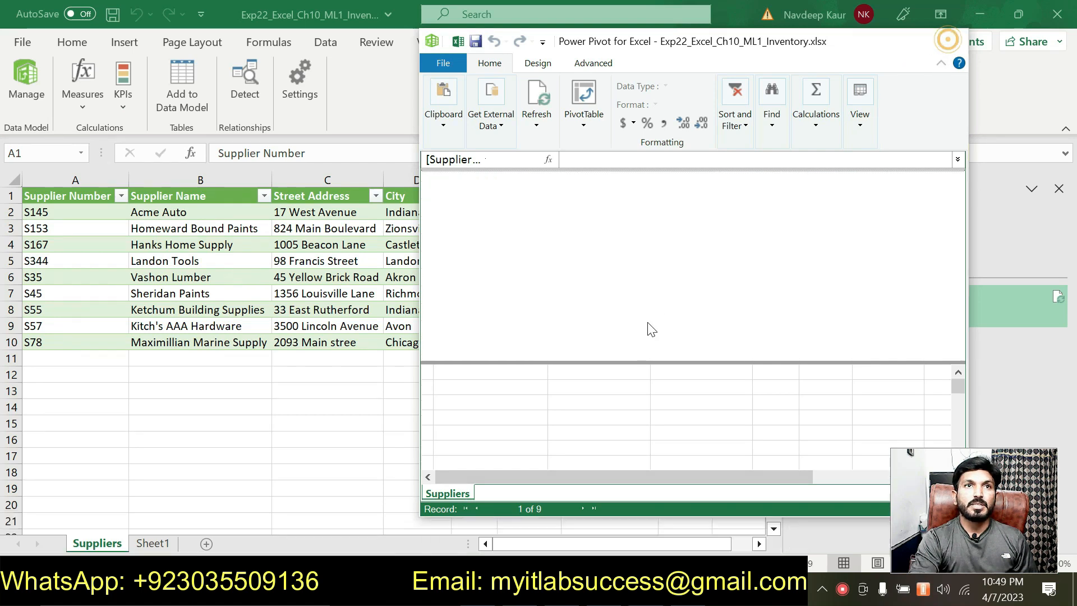
- Switch to the Word instructions, remove the highlight from instruction 2 and highlight instruction 3 in cyan
key(alt+Tab)
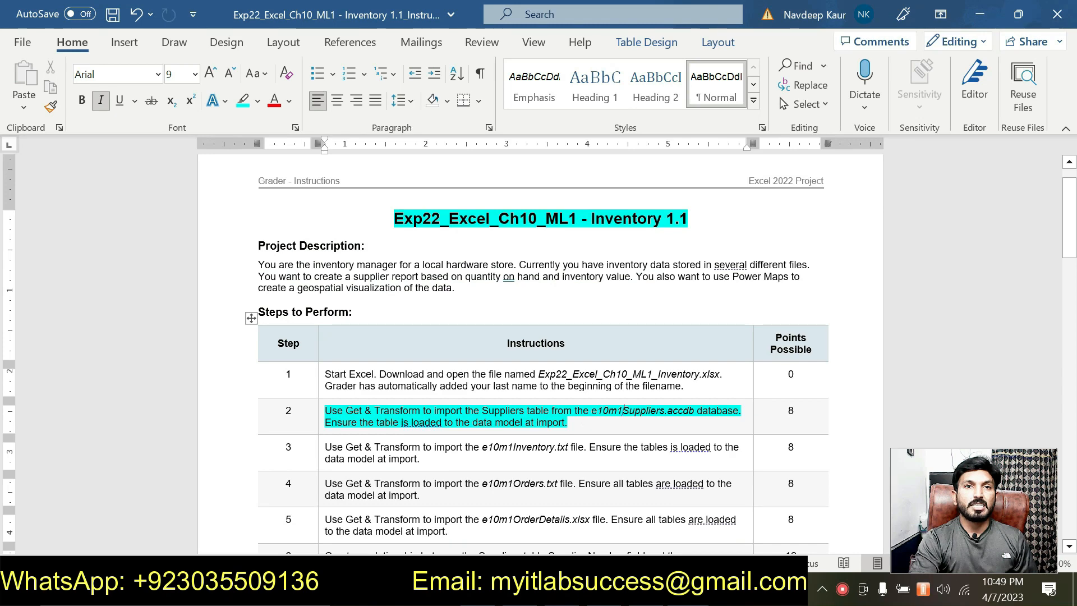
drag(568, 421, 325, 412)
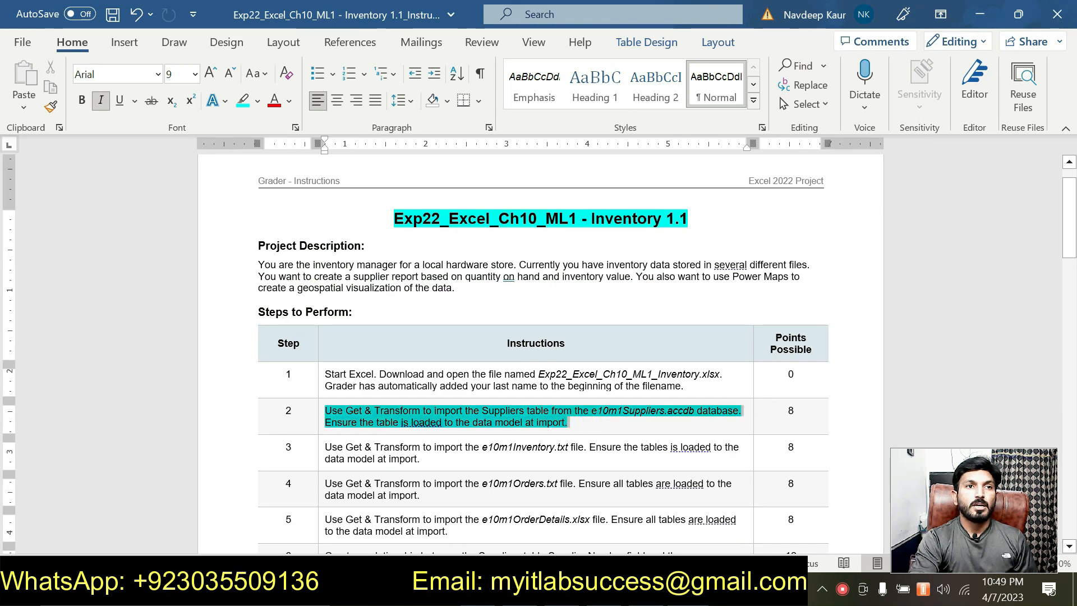
click(402, 383)
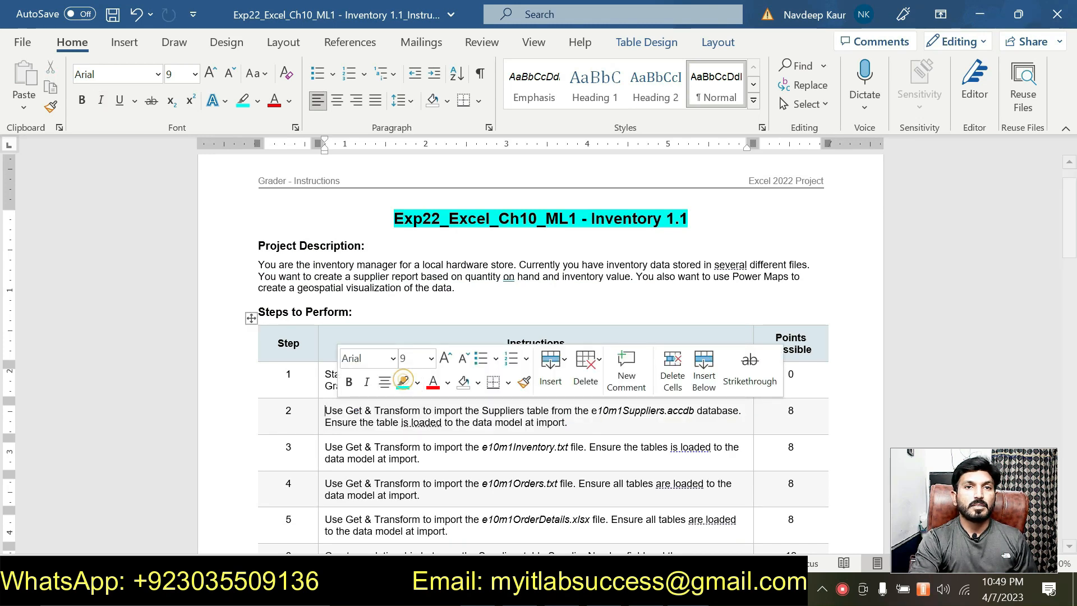
scroll(551, 476, down, 1)
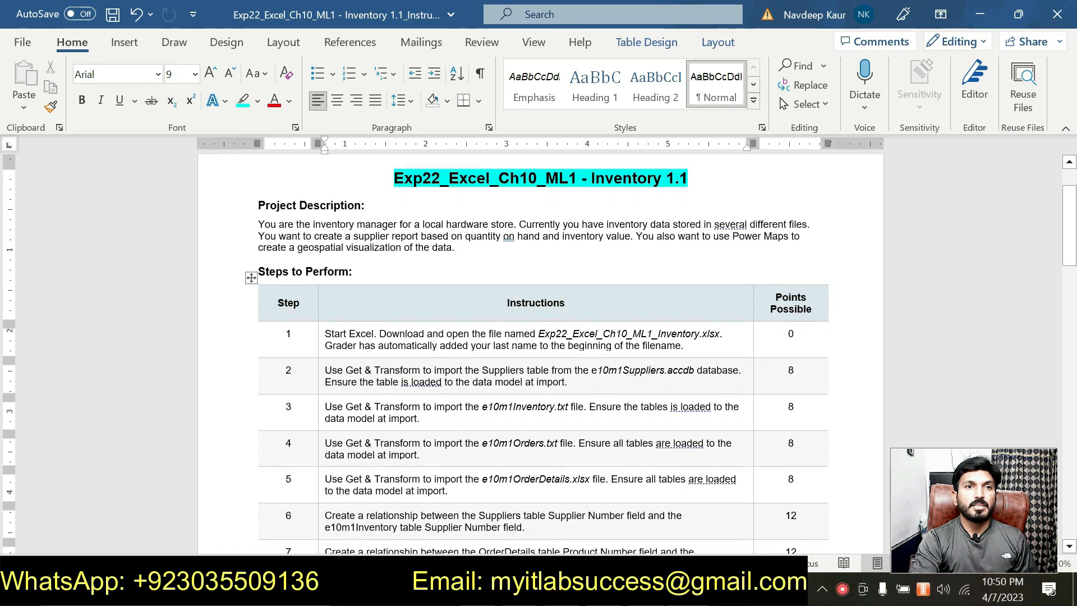
drag(422, 418, 326, 408)
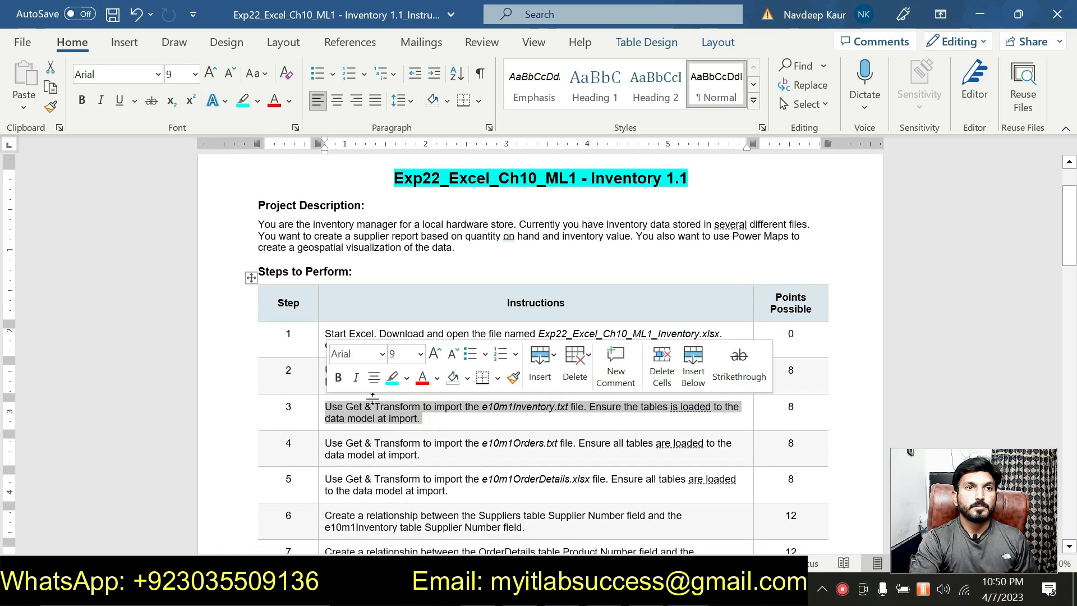
click(392, 384)
click(433, 420)
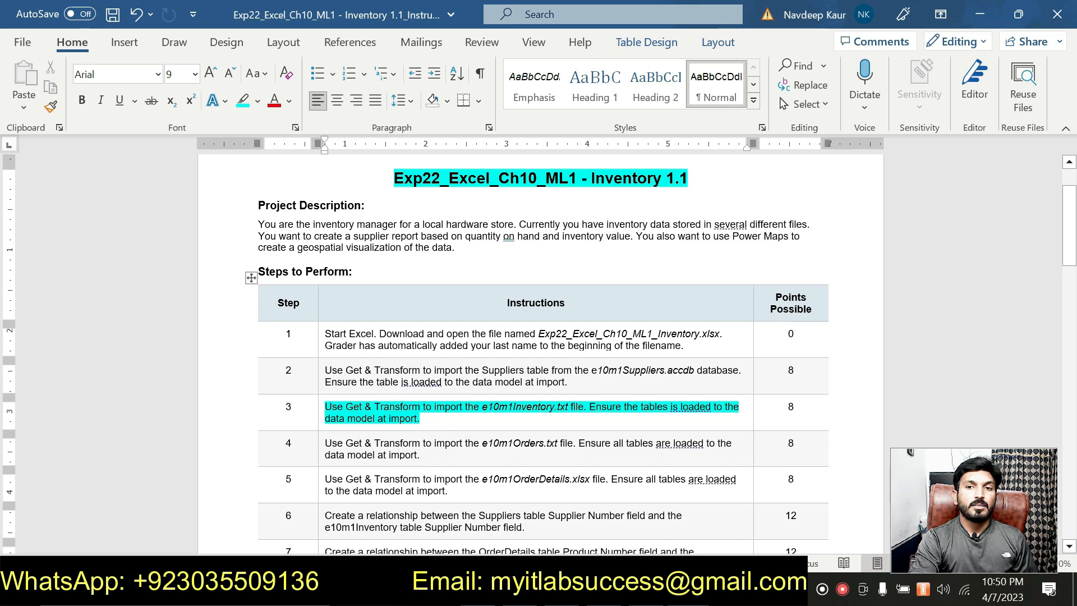
- Switch back to the Excel workbook and choose the e10m1Inventory text file for a Text/CSV import
key(alt+Tab)
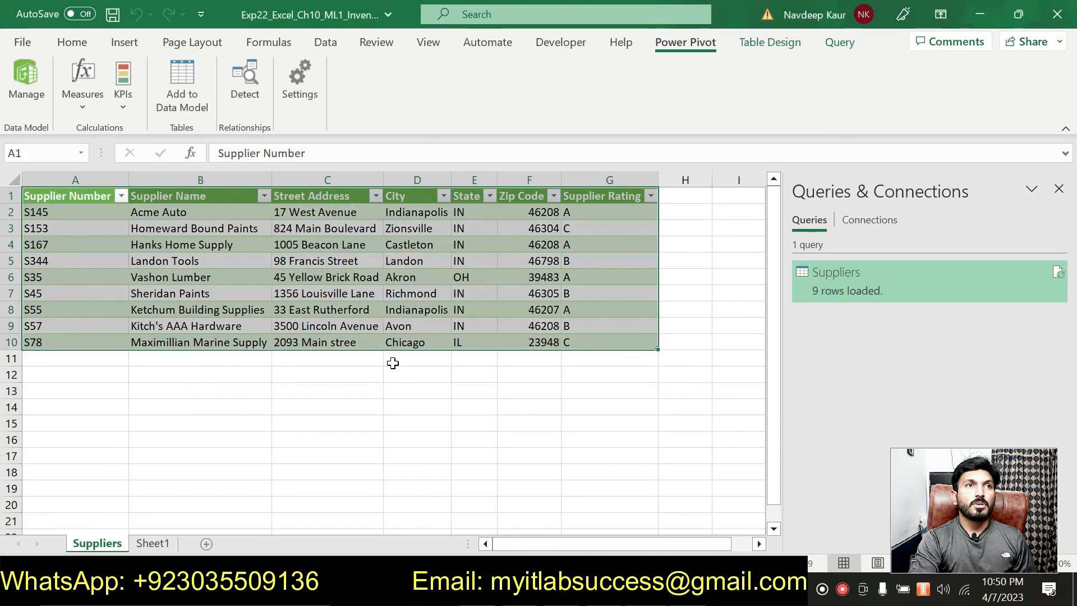
click(354, 418)
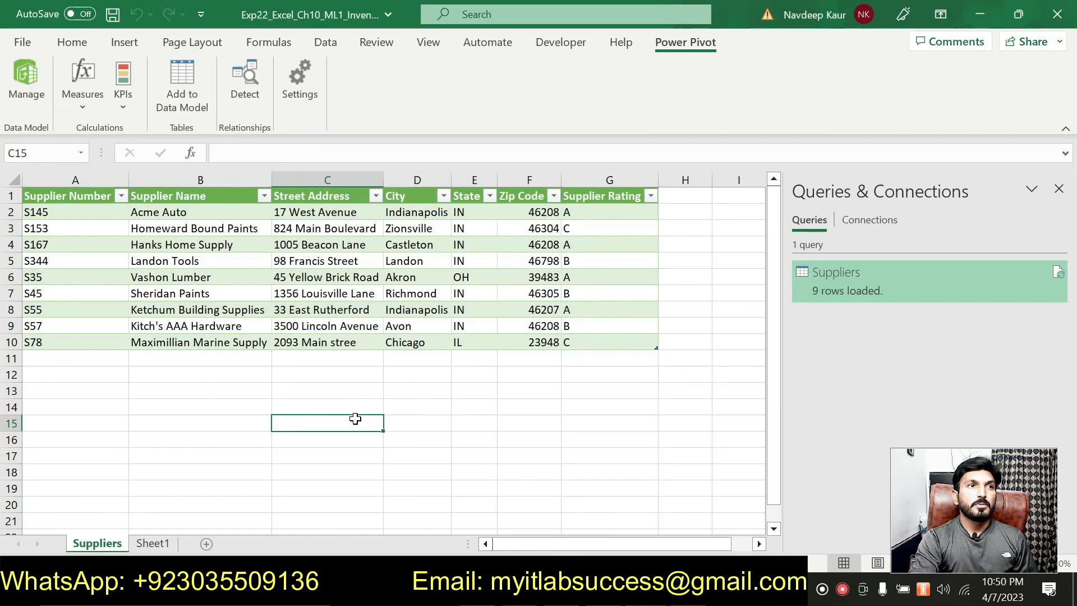
click(337, 46)
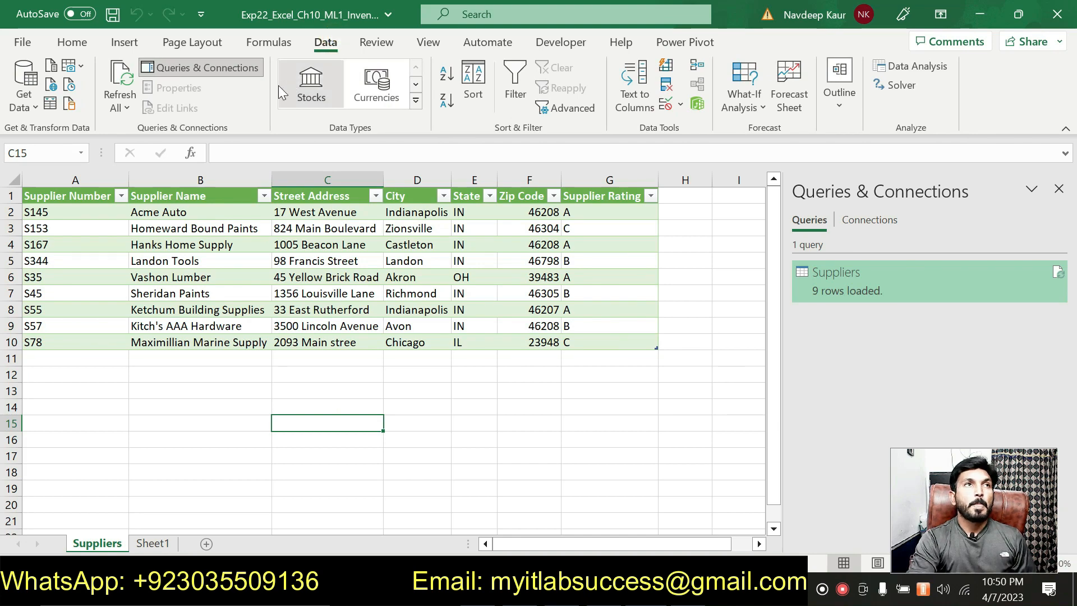
click(25, 98)
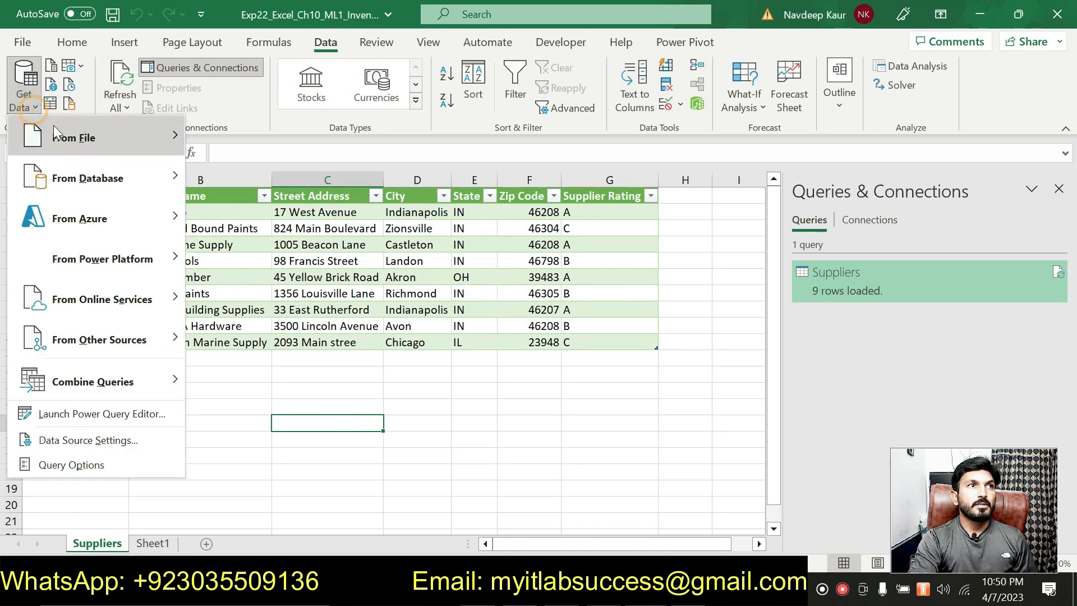
mouse_move(61, 136)
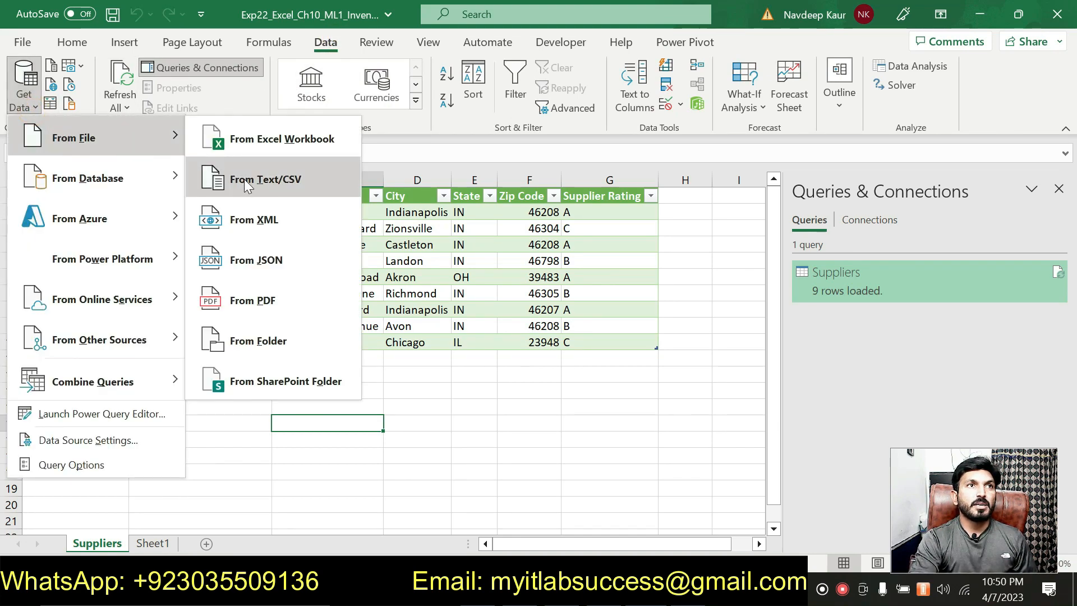
click(275, 185)
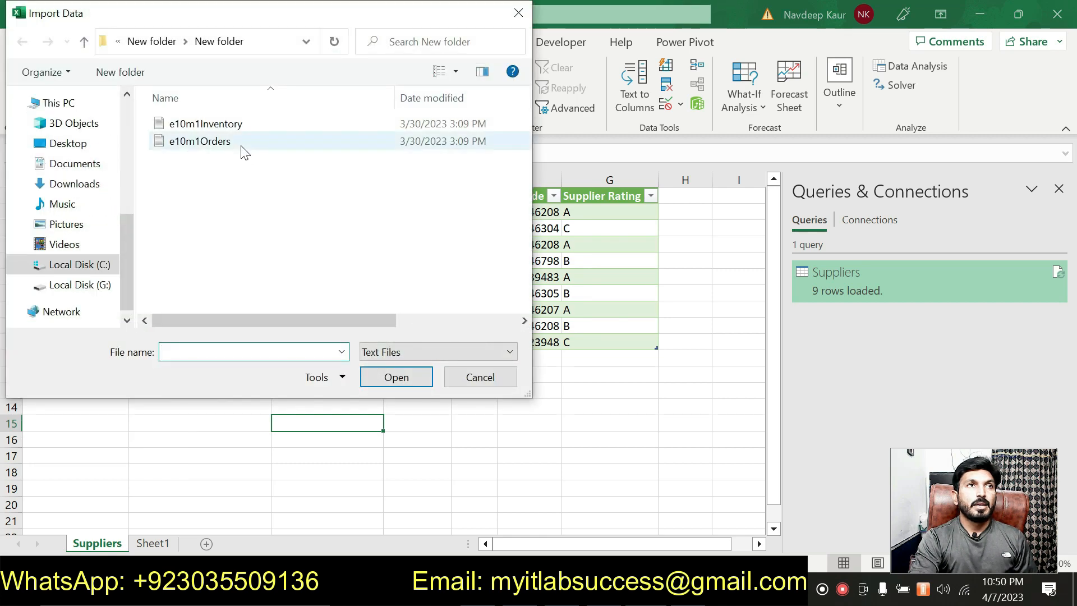
click(235, 128)
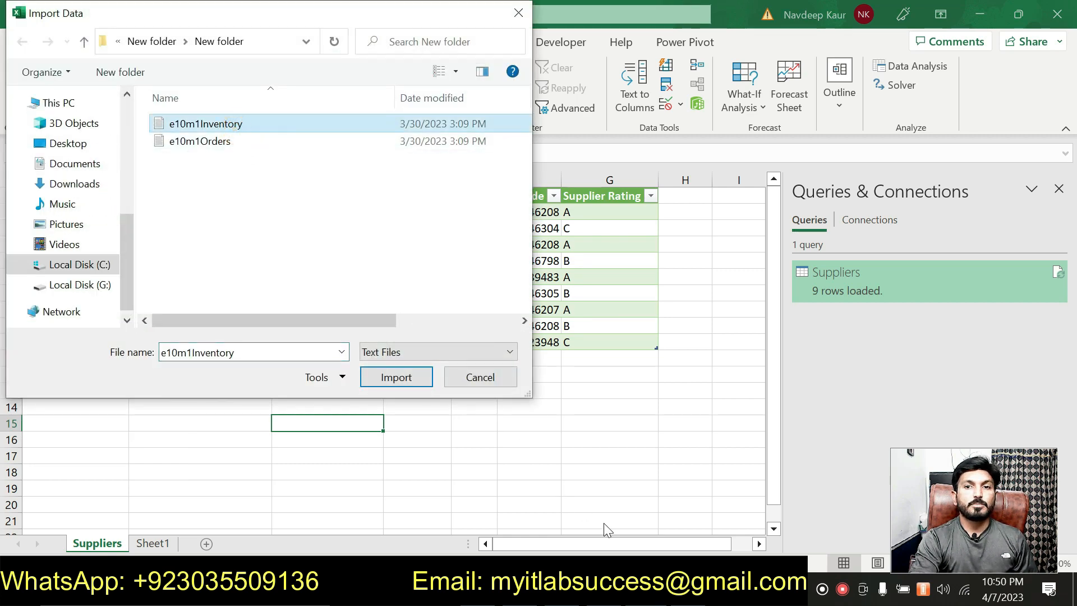
- Check the file name against instruction 3 in the Word document, and load the e10m1Inventory data into the workbook
key(alt+Tab)
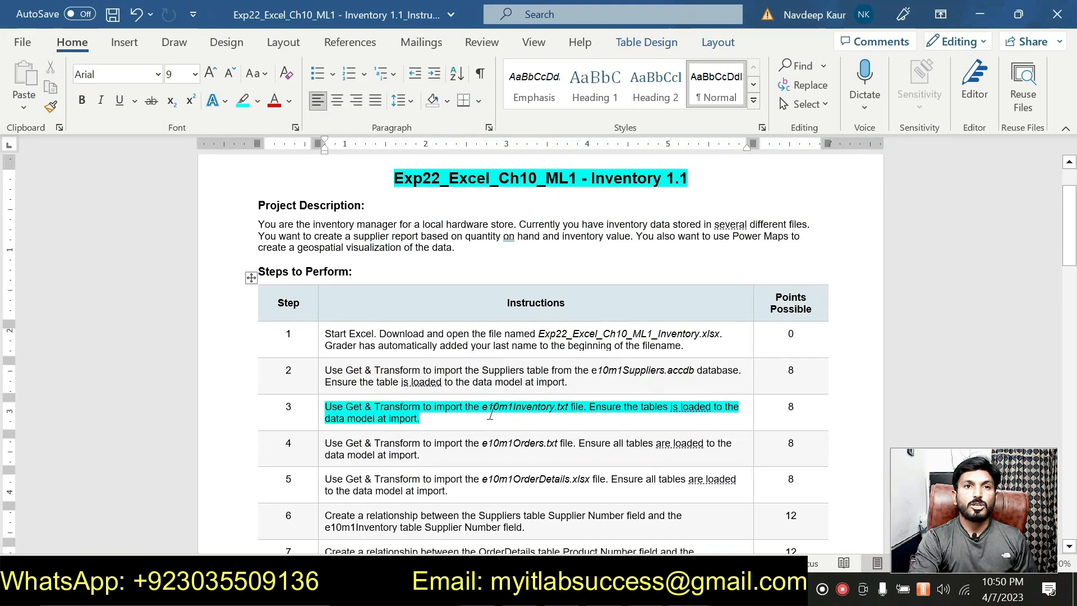
drag(481, 410, 549, 419)
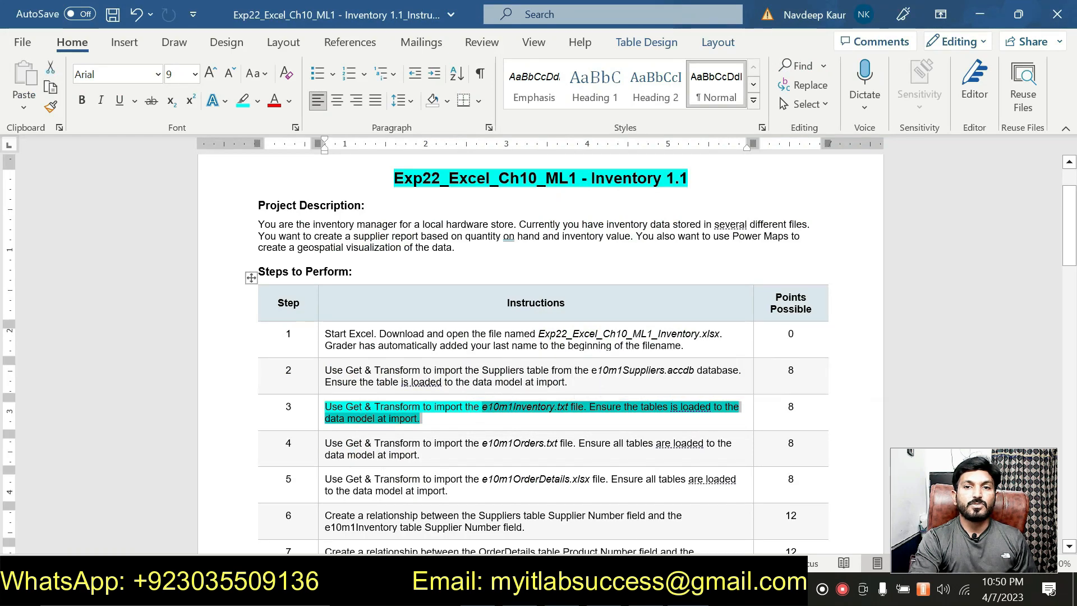
key(alt+Tab)
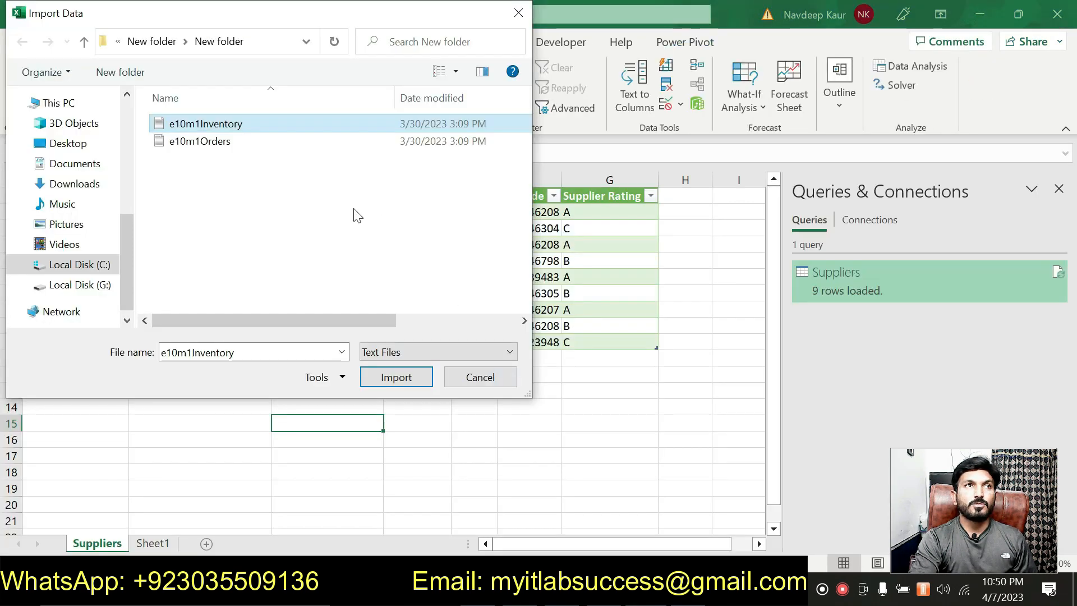
click(396, 378)
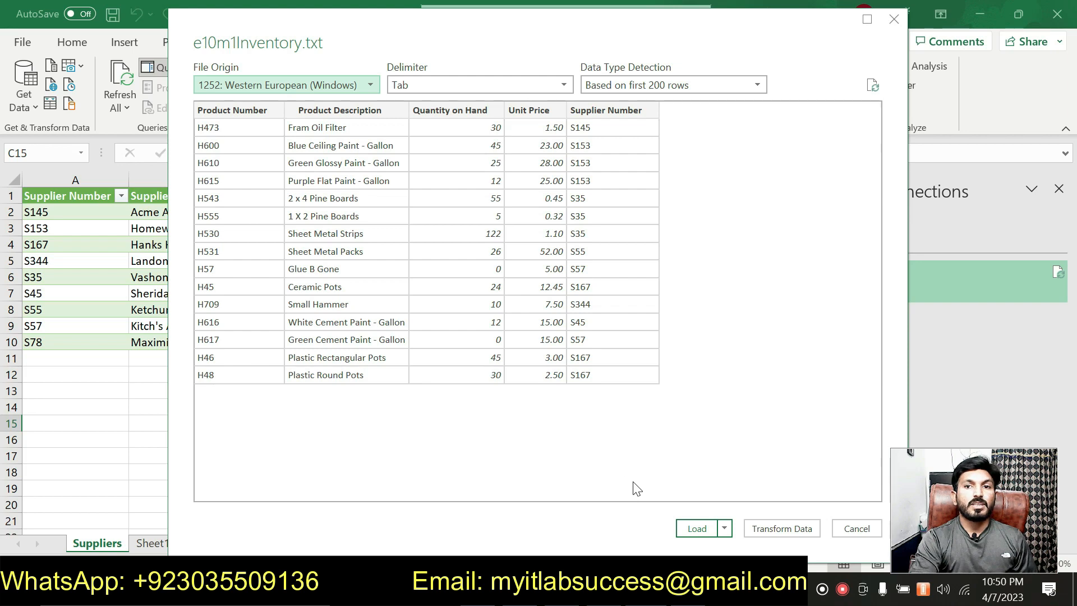
click(693, 527)
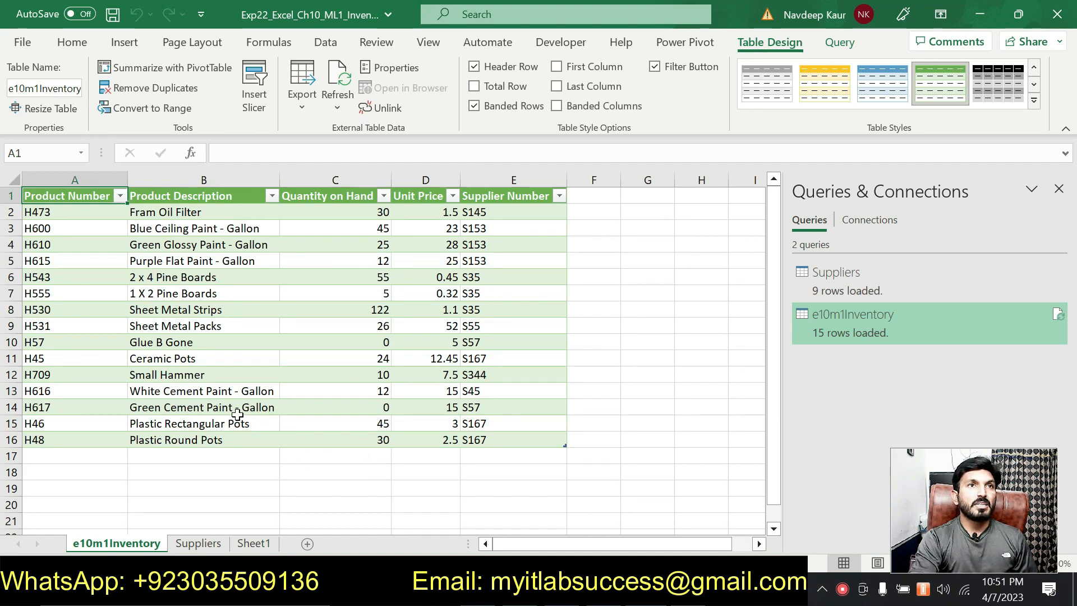
- Add the whole e10m1Inventory table to the data model and close the Power Pivot window
drag(56, 196, 560, 439)
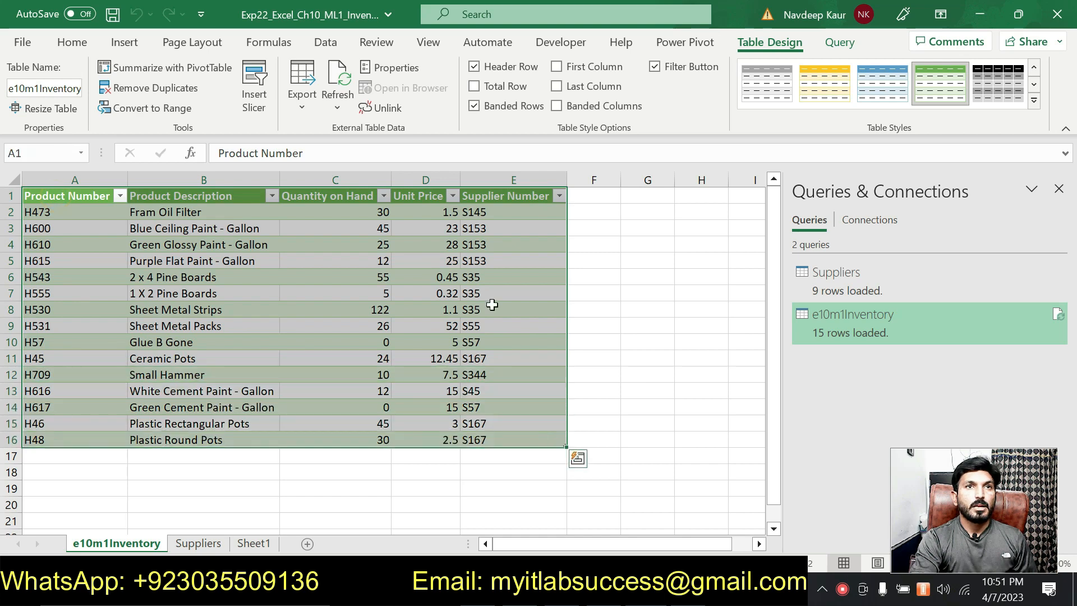
click(678, 45)
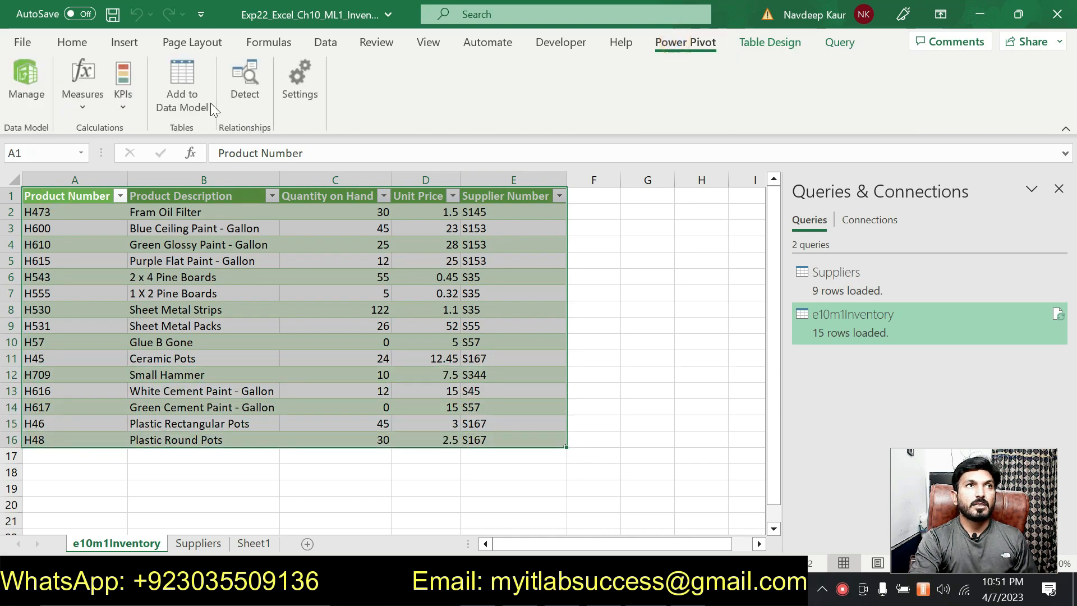
click(197, 93)
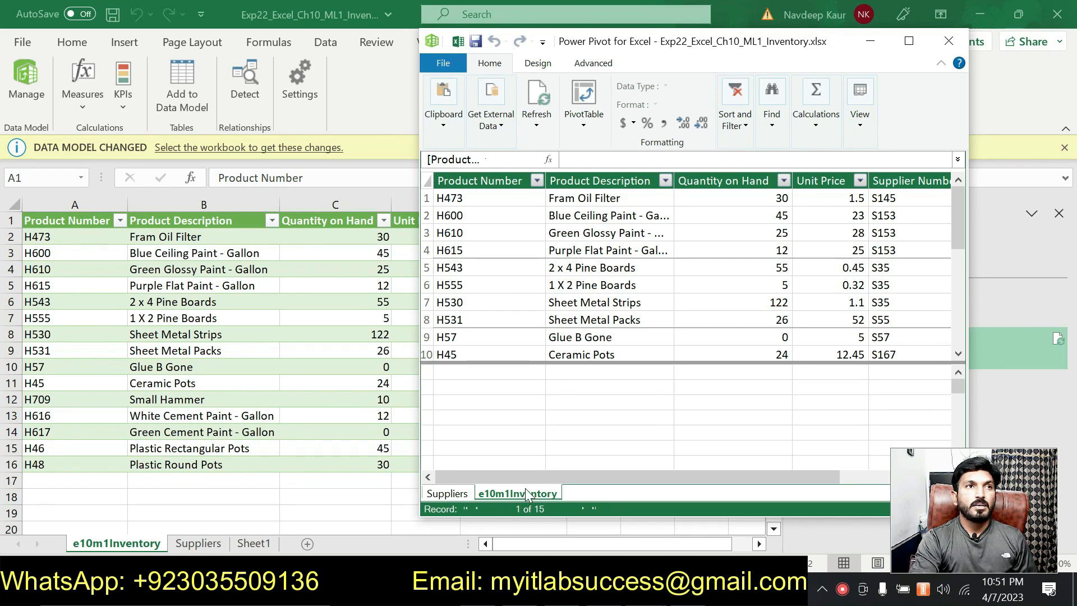
click(957, 44)
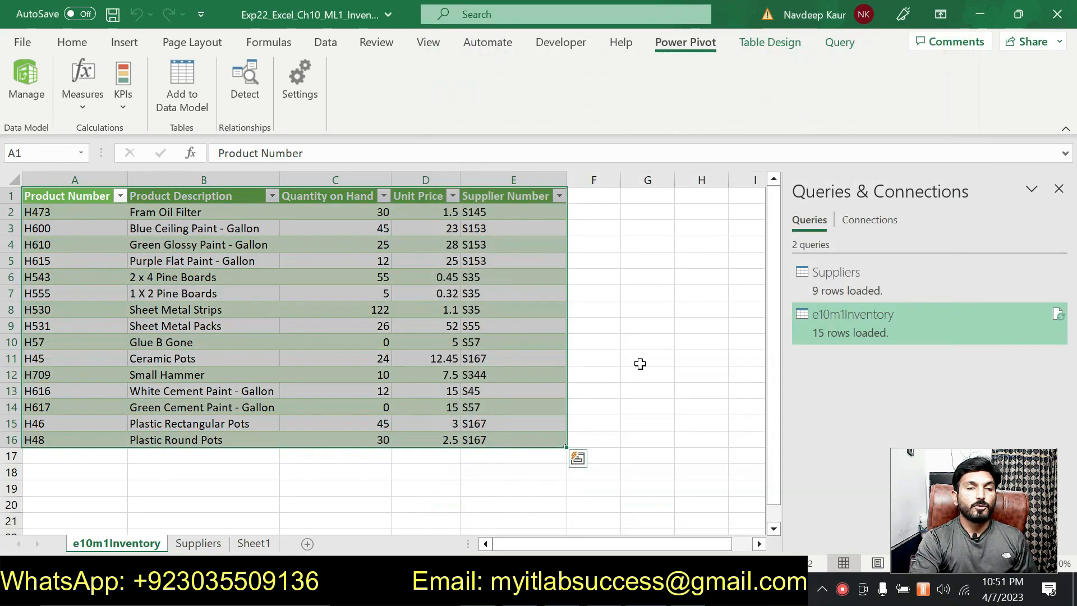
click(639, 363)
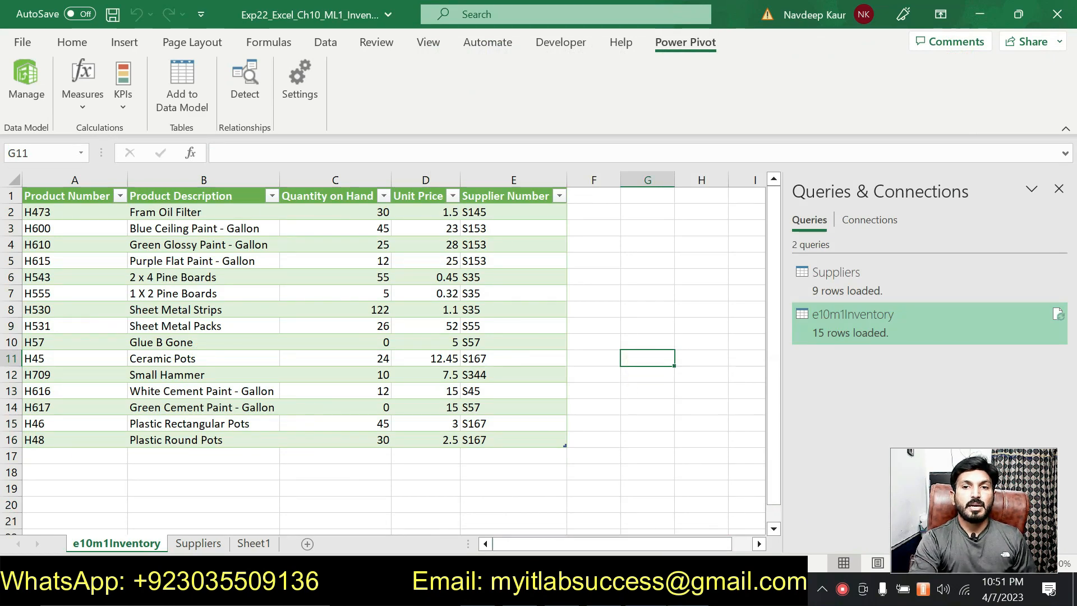
- Switch to the Word instructions, remove the highlight from instruction 3 and highlight instruction 4 in cyan
click(649, 591)
drag(443, 422, 337, 406)
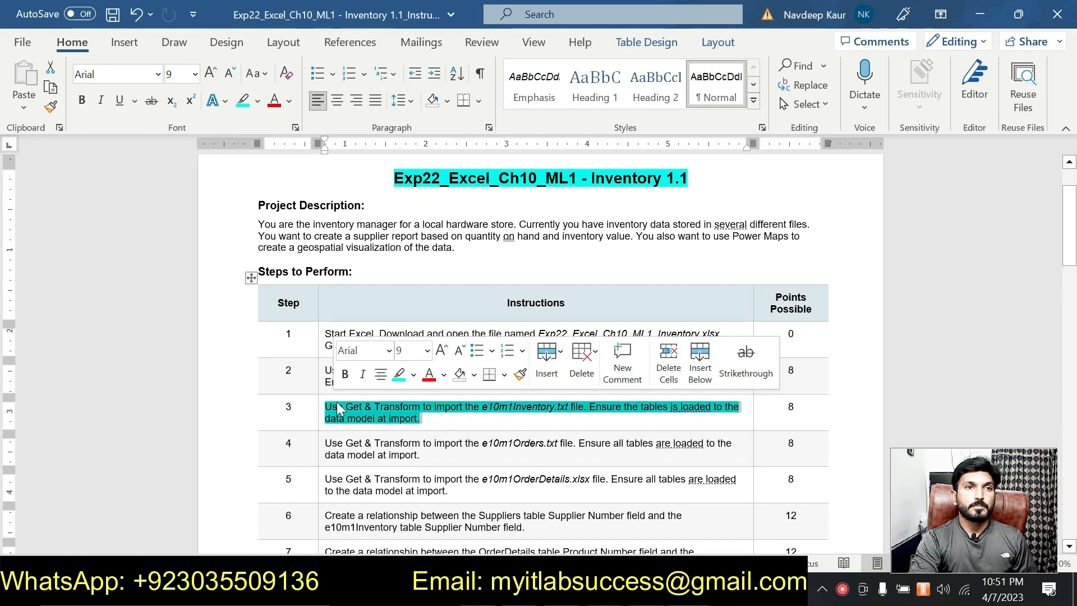
click(398, 375)
click(426, 418)
scroll(426, 418, down, 1)
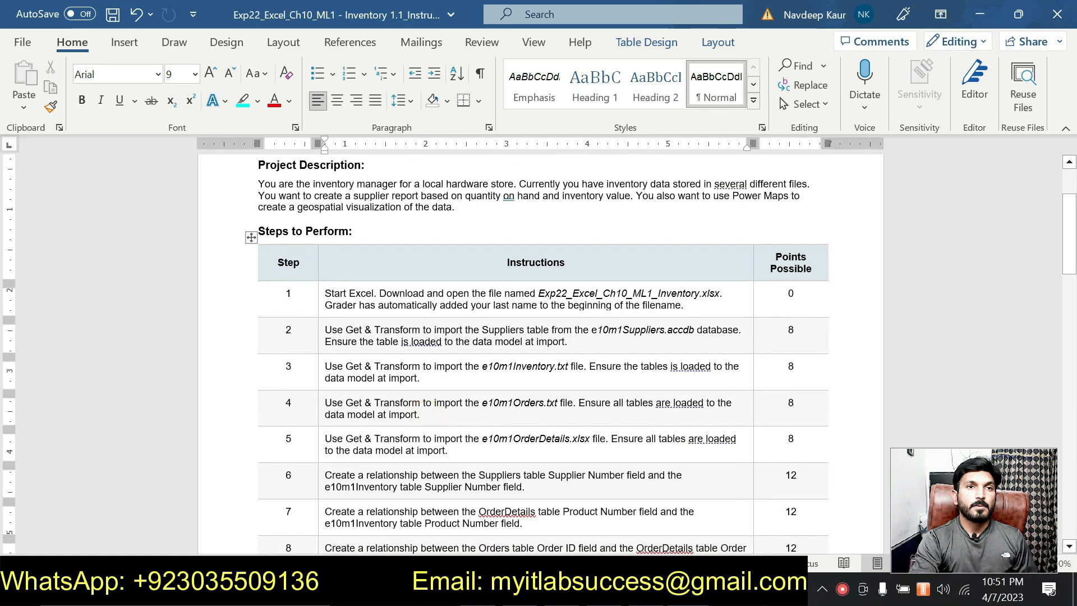
click(427, 417)
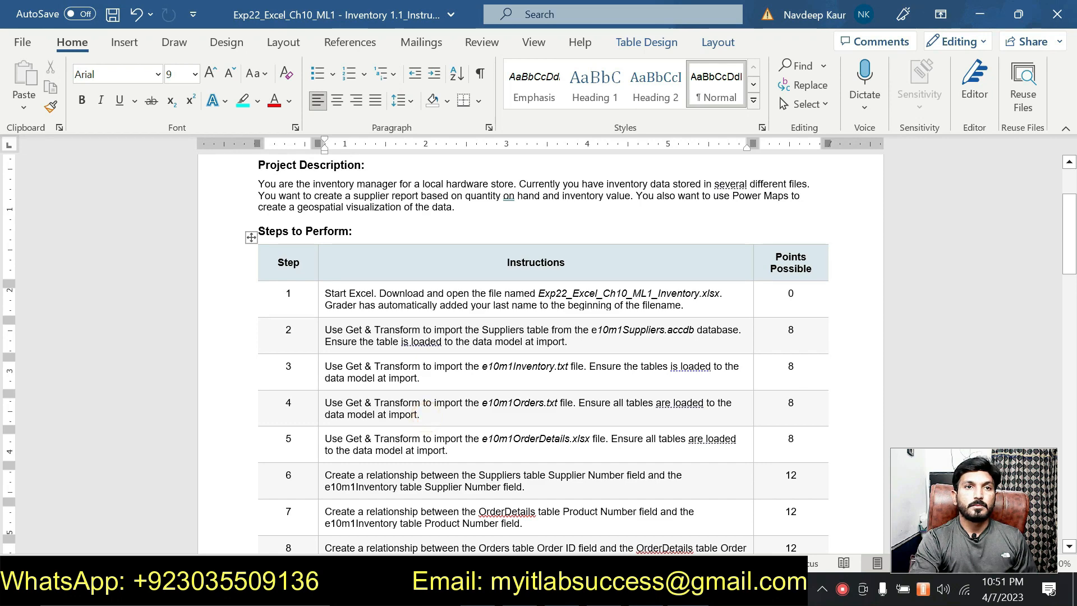
drag(431, 414, 344, 402)
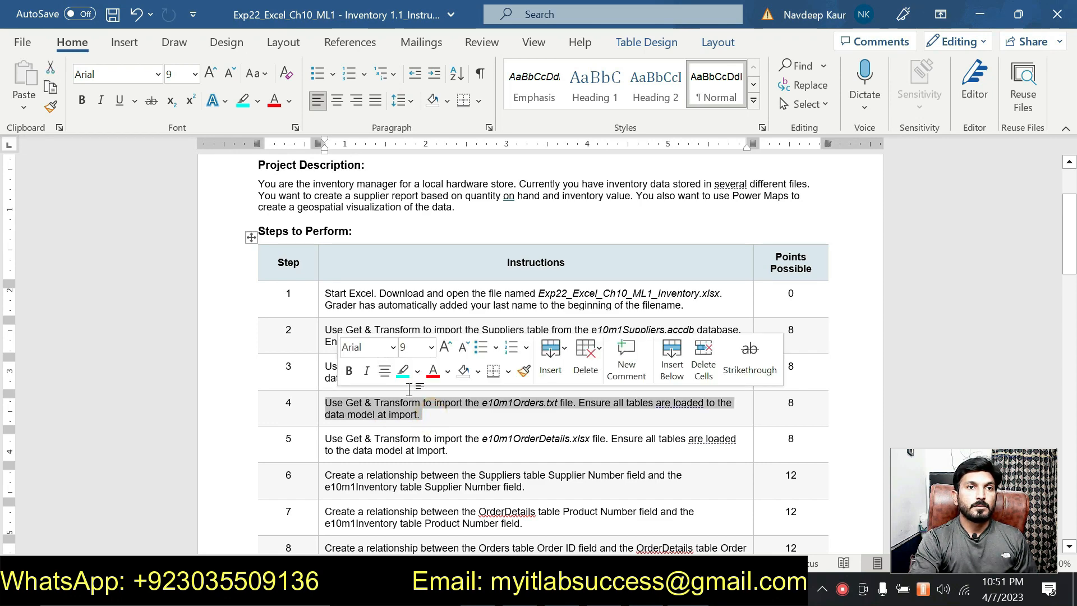
click(404, 372)
scroll(403, 373, up, 1)
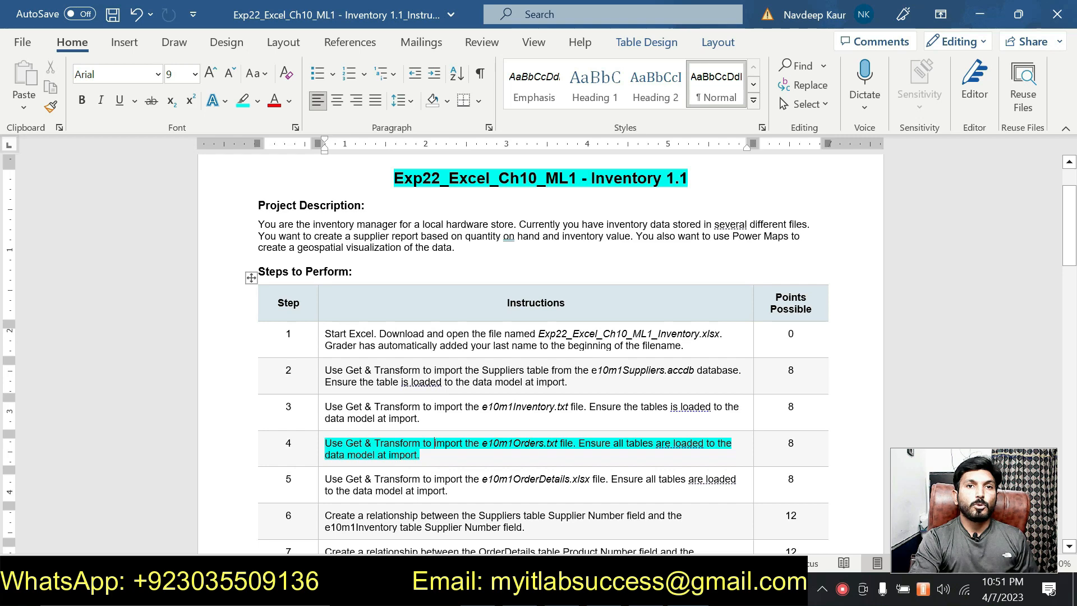
scroll(513, 432, down, 1)
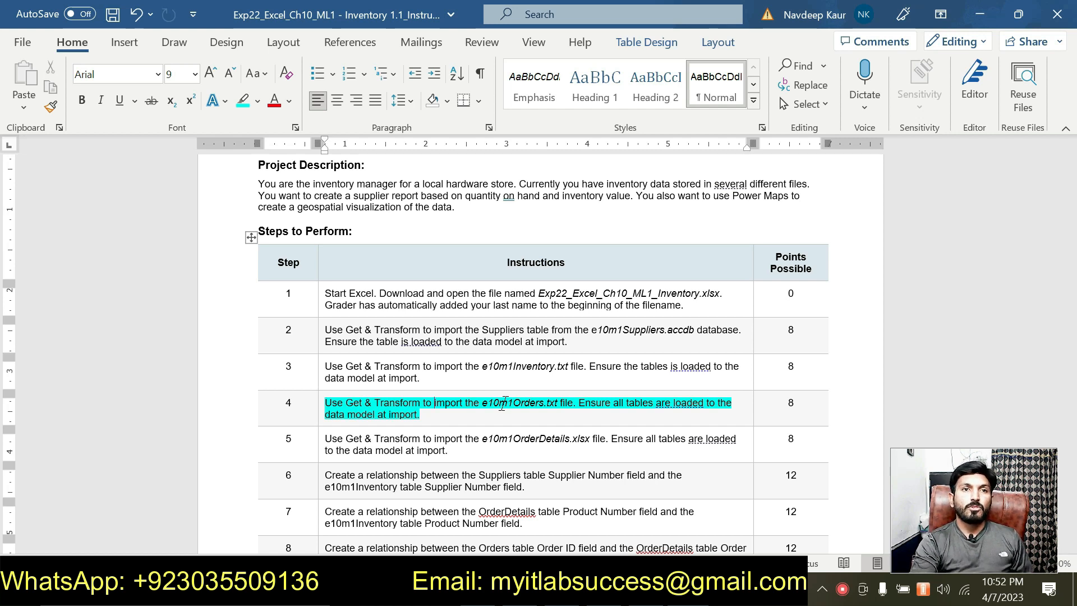
- Switch back to the Excel workbook, import the e10m1Orders text file with Get & Transform and load its data into the workbook
key(alt+Tab)
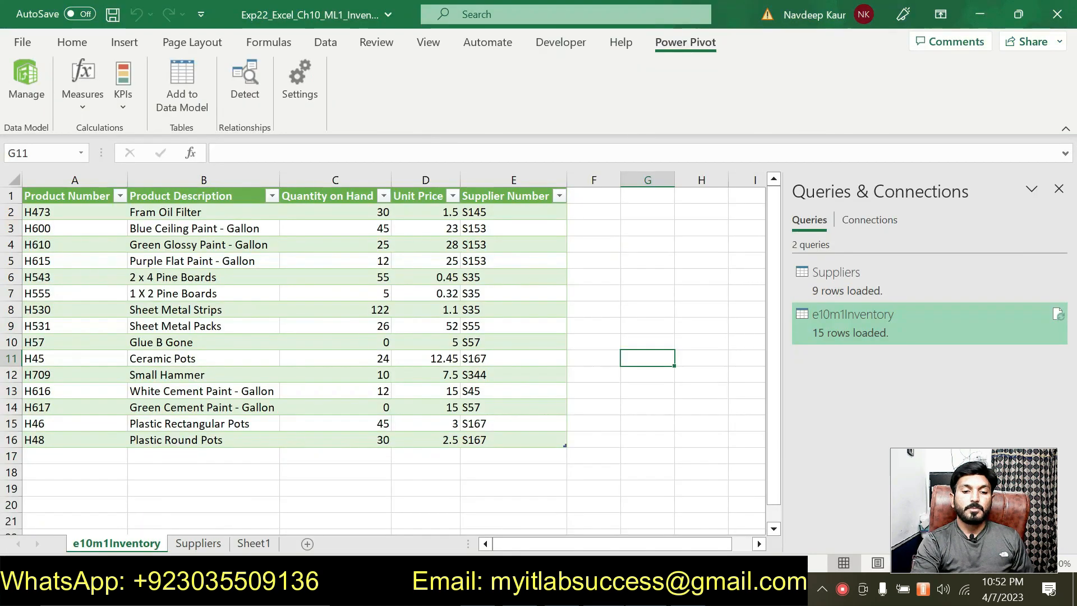
click(325, 50)
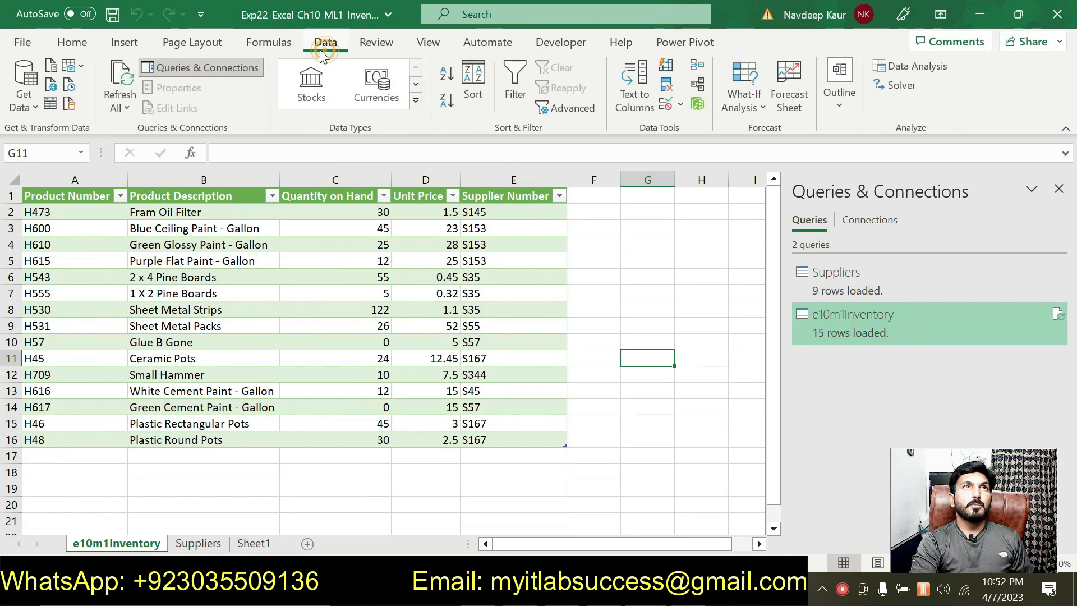
click(35, 112)
mouse_move(113, 137)
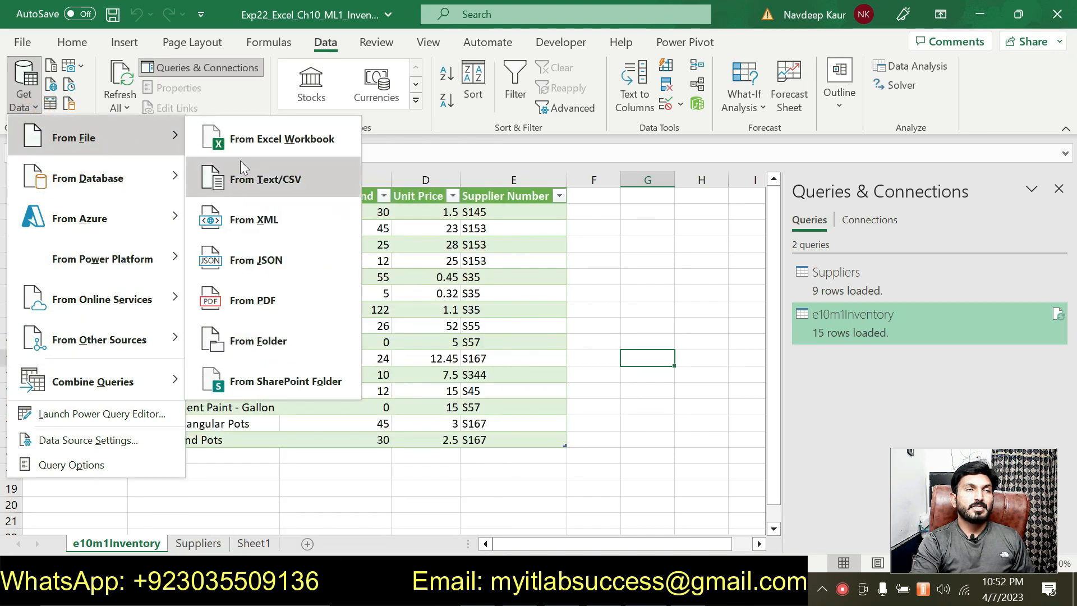
click(269, 180)
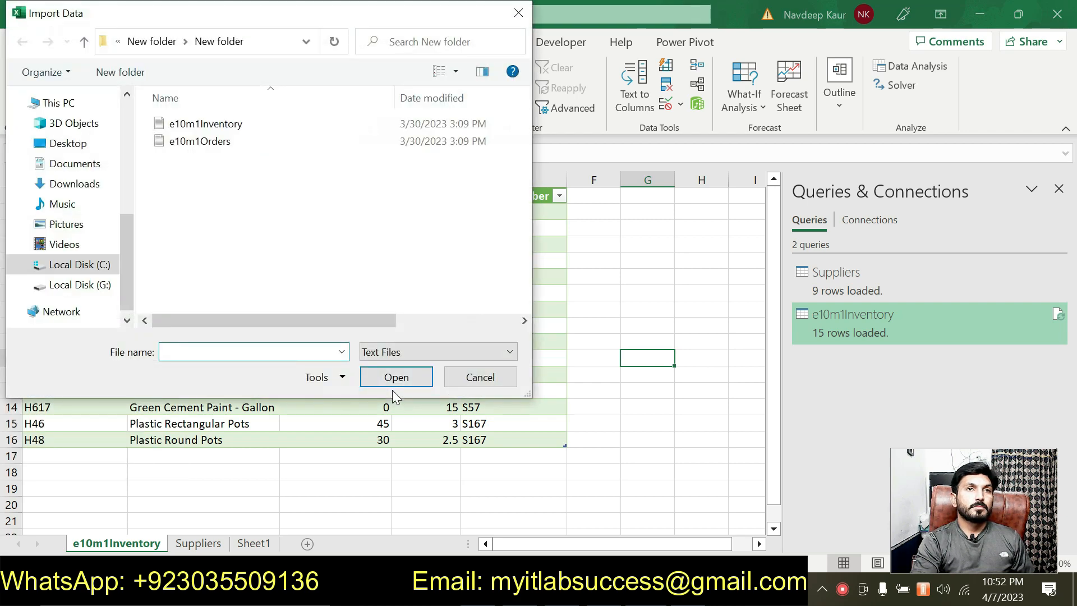
drag(288, 32, 456, 108)
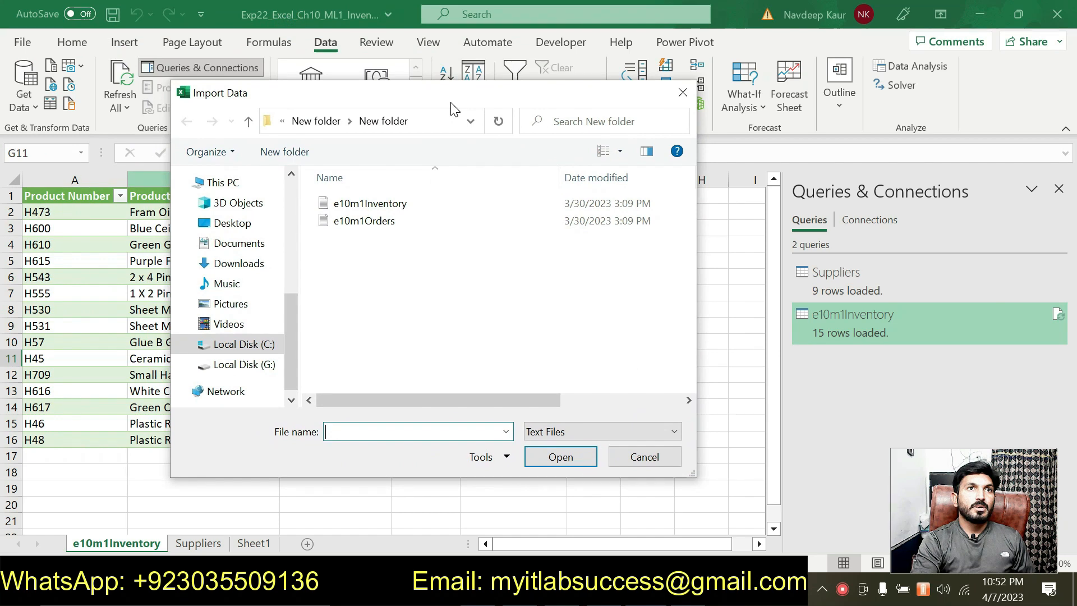
click(372, 227)
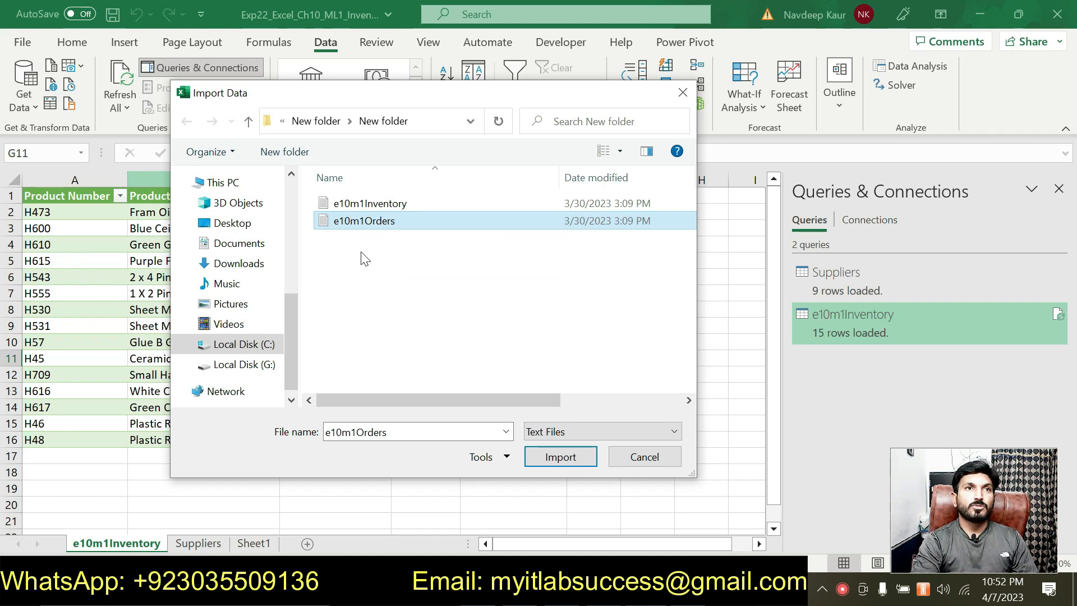
click(533, 454)
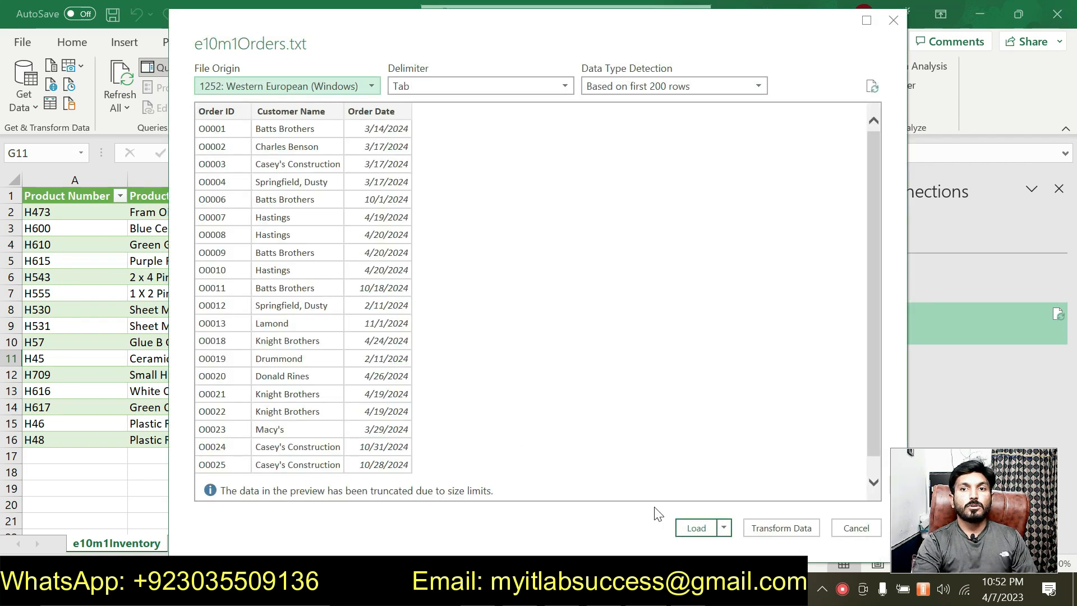
click(686, 531)
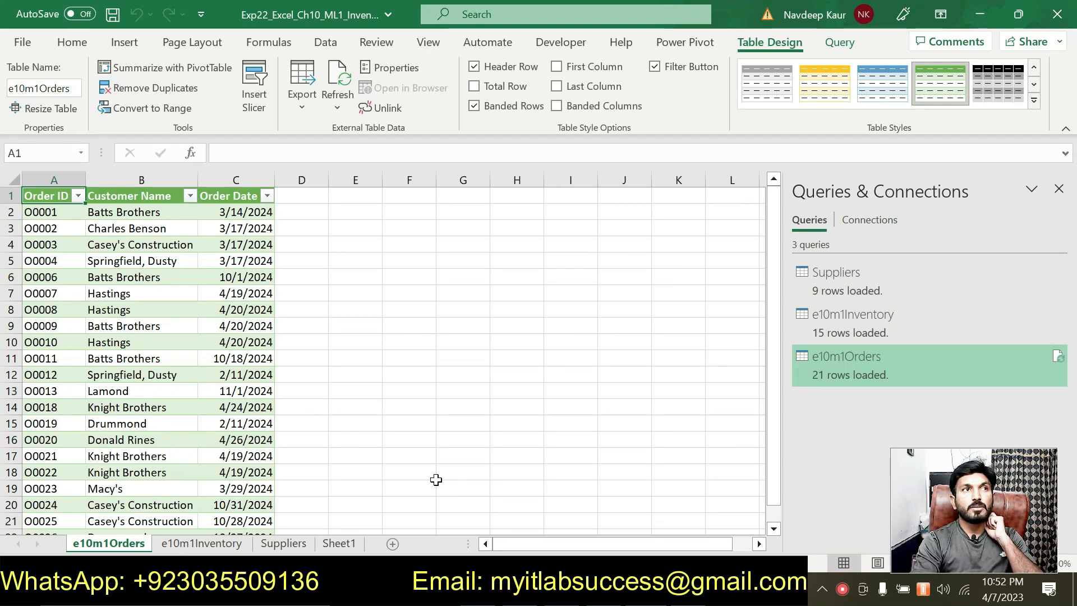
- Add the loaded e10m1Orders table to the data model and close the Power Pivot window
drag(46, 199, 272, 507)
scroll(424, 446, up, 1)
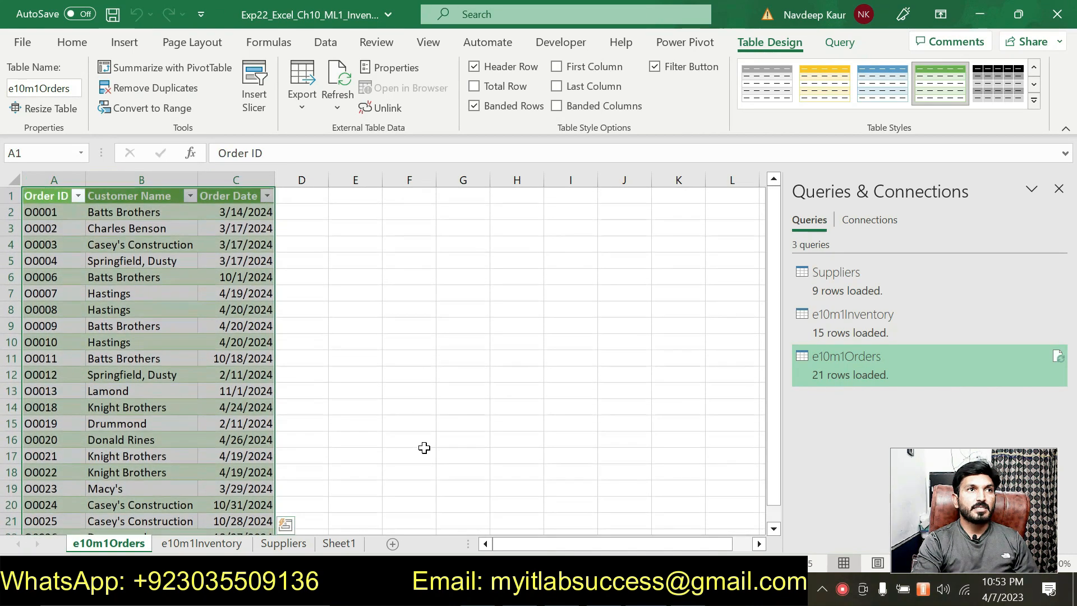
click(684, 43)
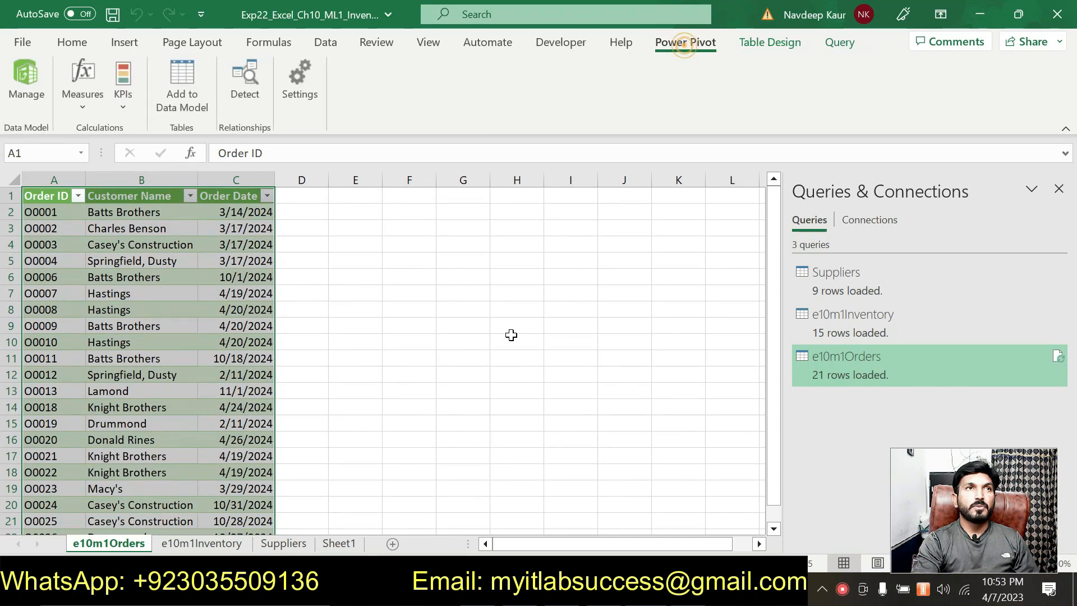
click(182, 97)
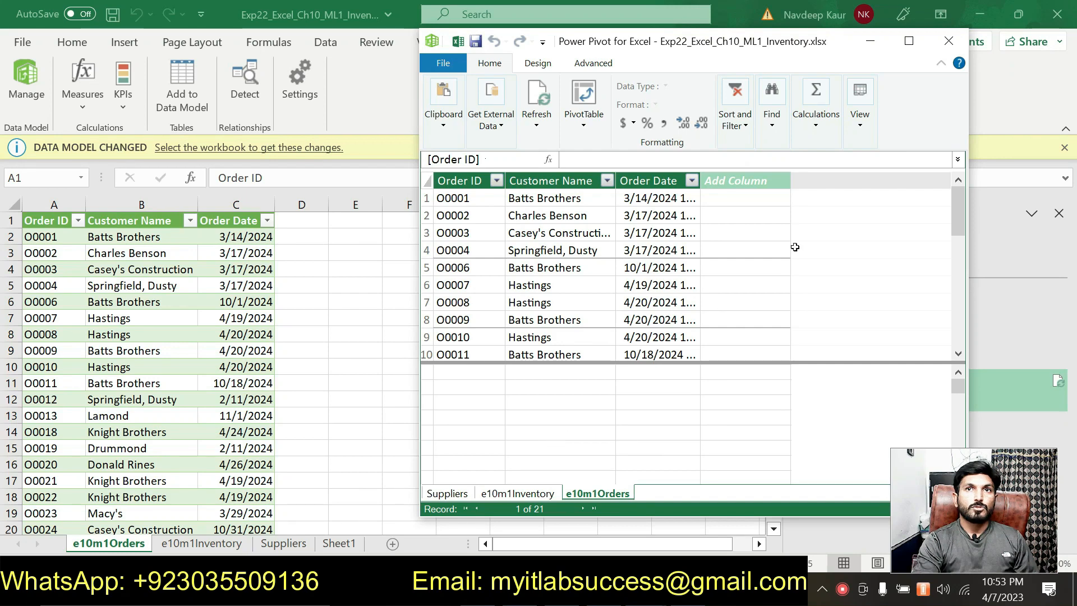
click(959, 42)
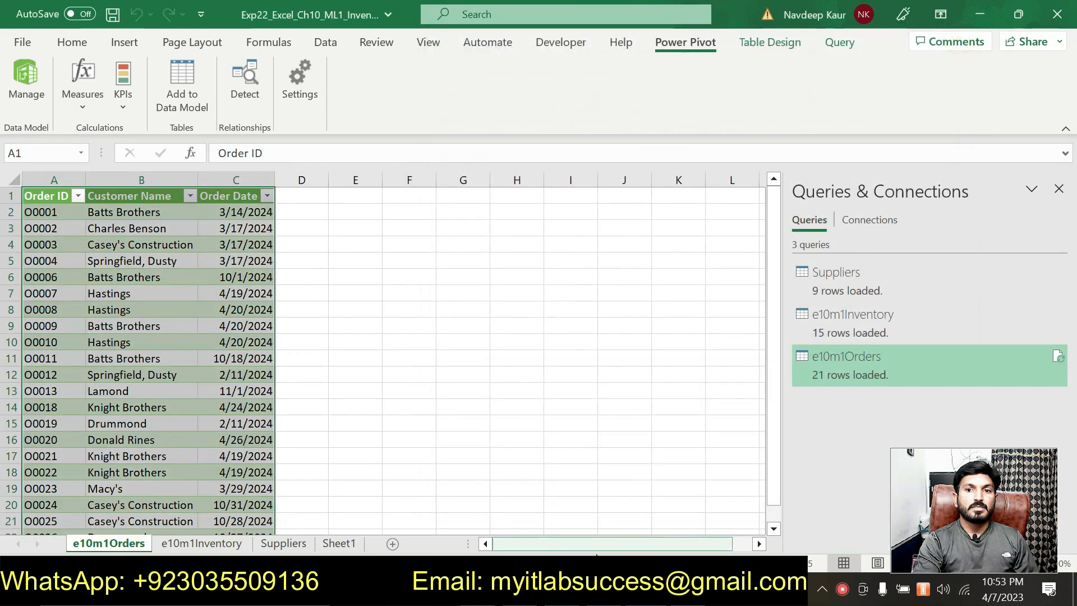
- Switch to the Word instructions, remove the highlight from instruction 4 and highlight instruction 5 in cyan
key(alt+Tab)
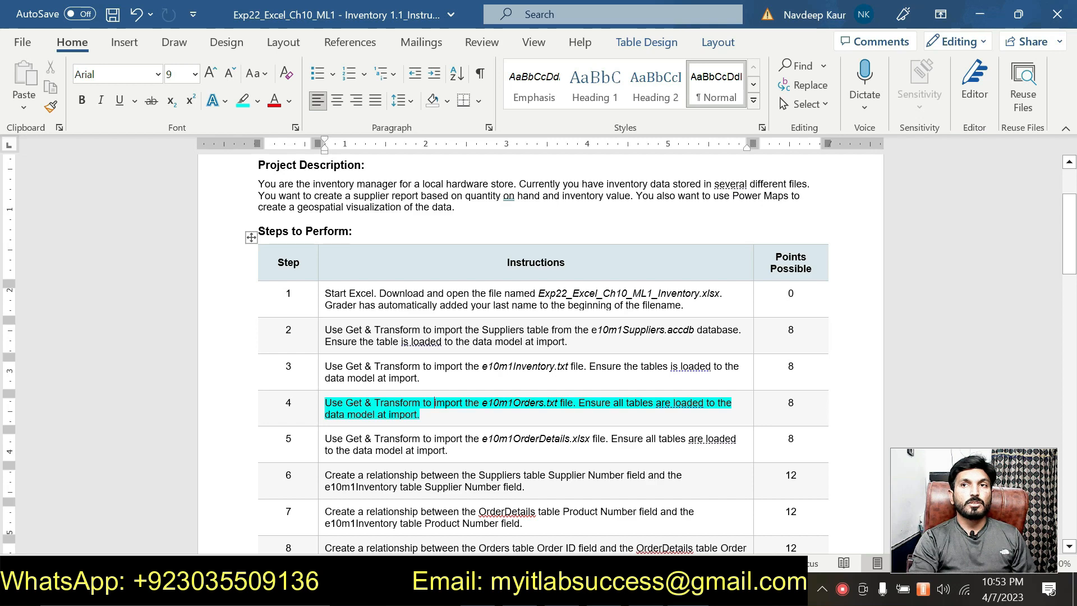
drag(425, 416, 326, 405)
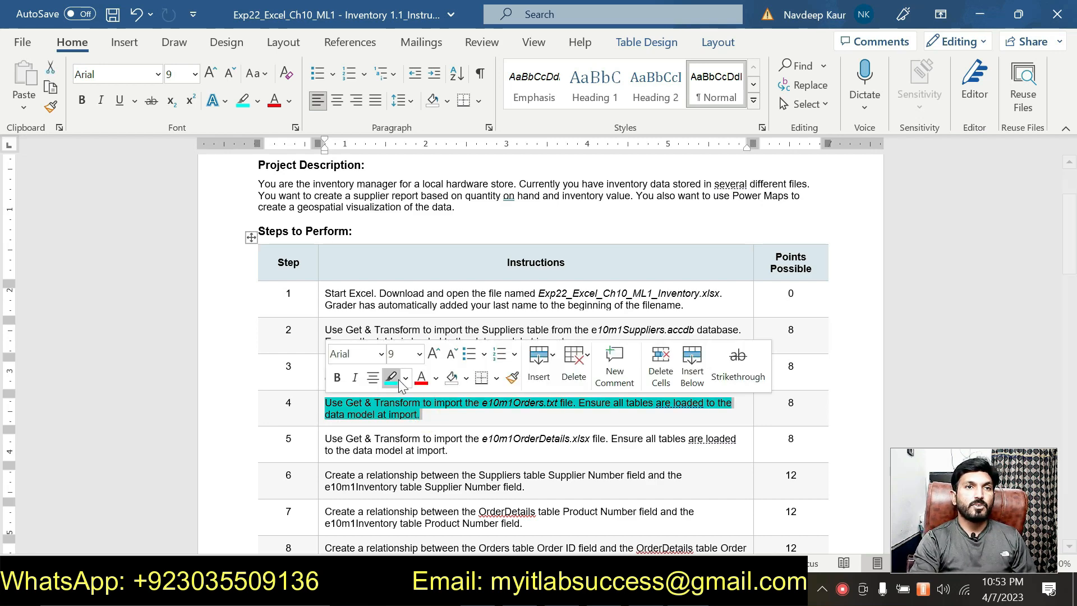
click(391, 378)
click(452, 449)
drag(451, 449, 325, 438)
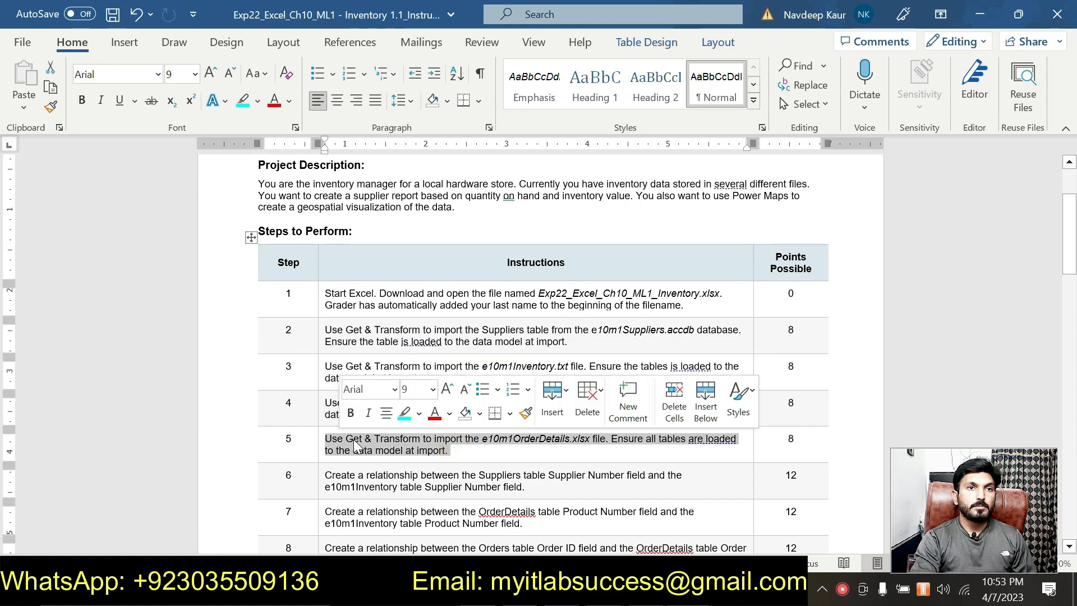
click(405, 412)
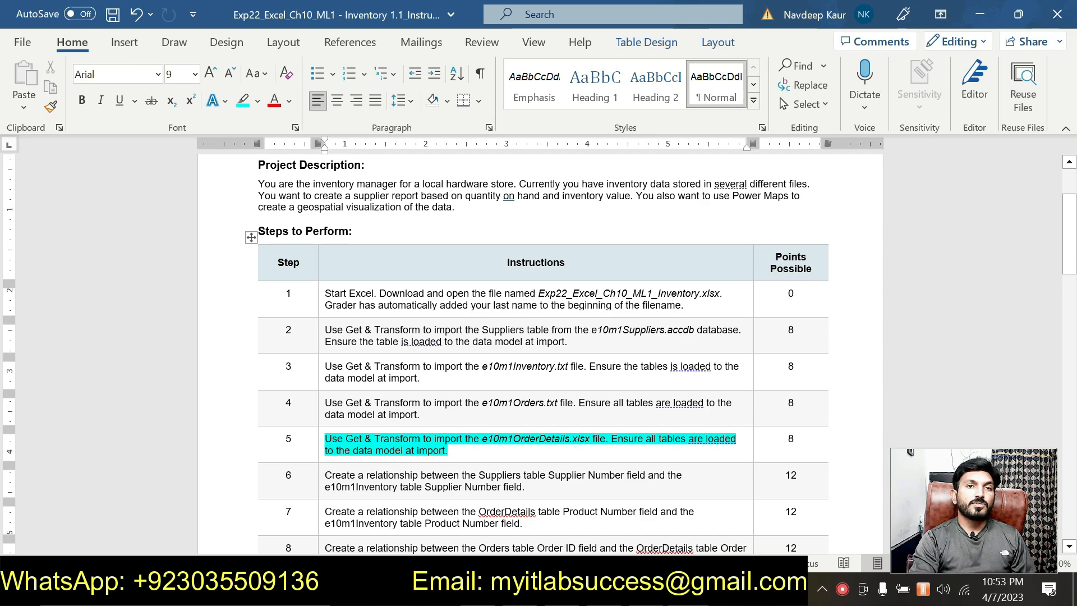
scroll(526, 419, down, 1)
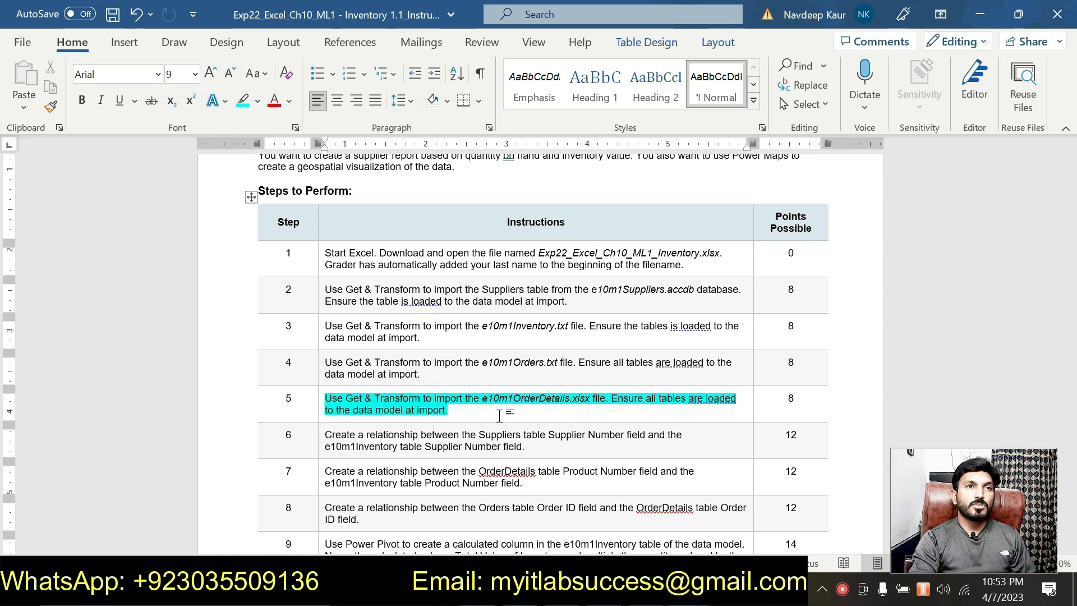
scroll(499, 416, up, 1)
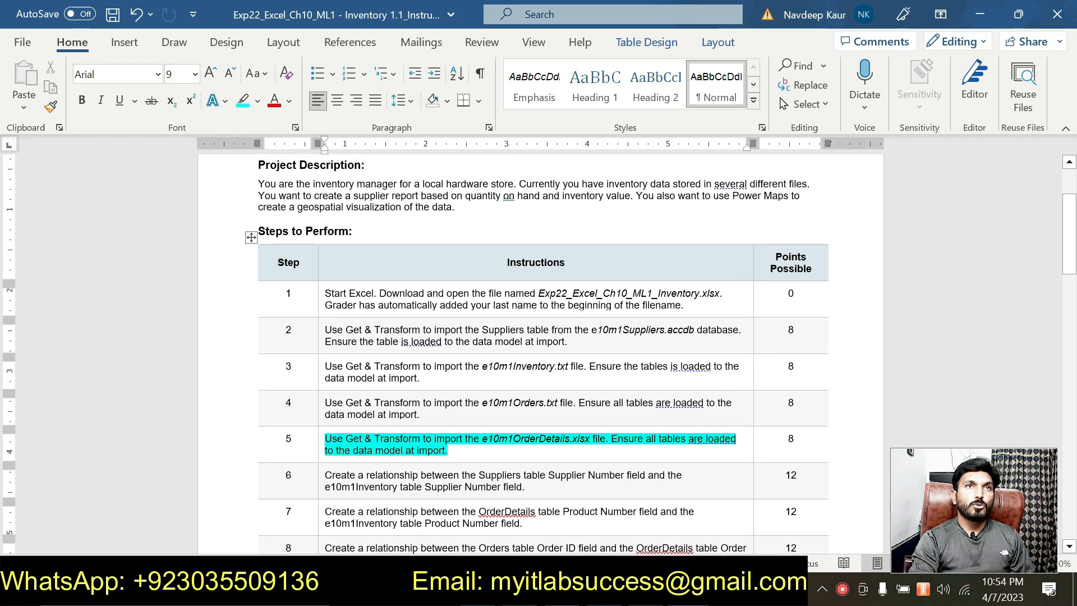
scroll(499, 416, down, 1)
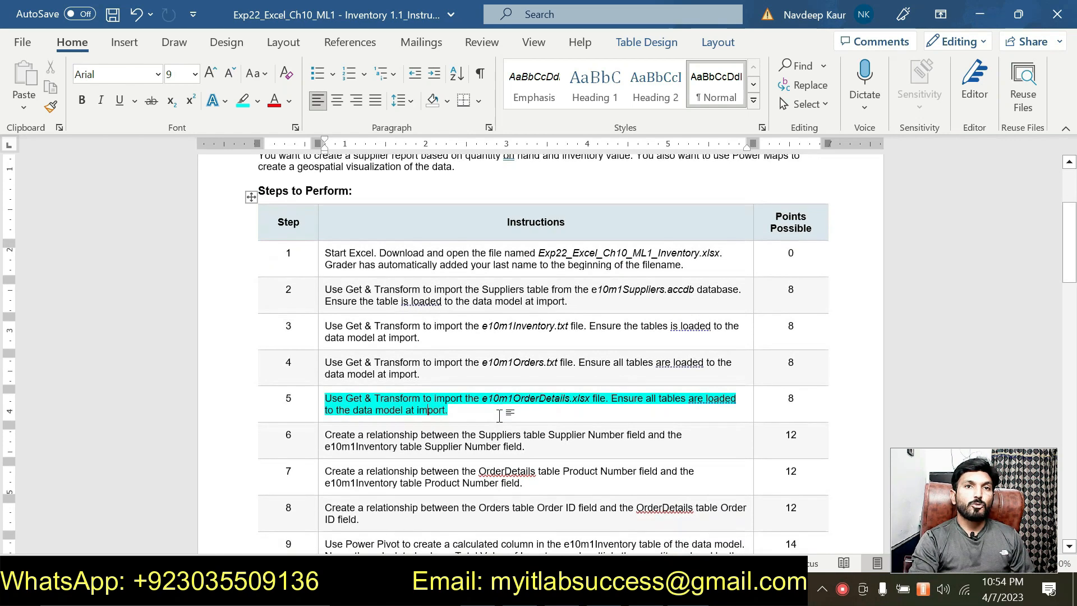
click(500, 404)
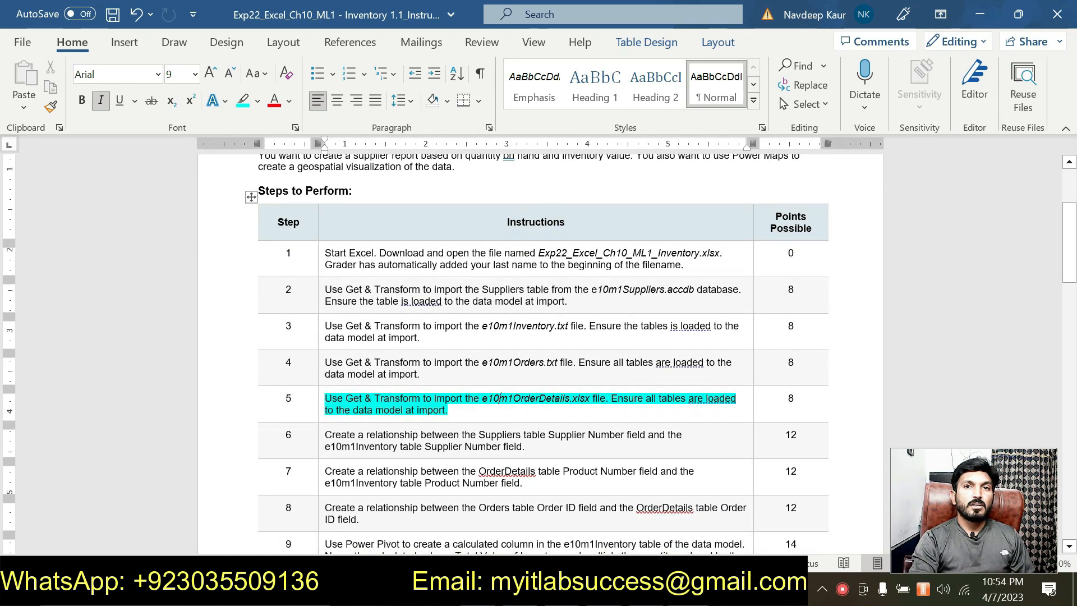
scroll(499, 404, up, 2)
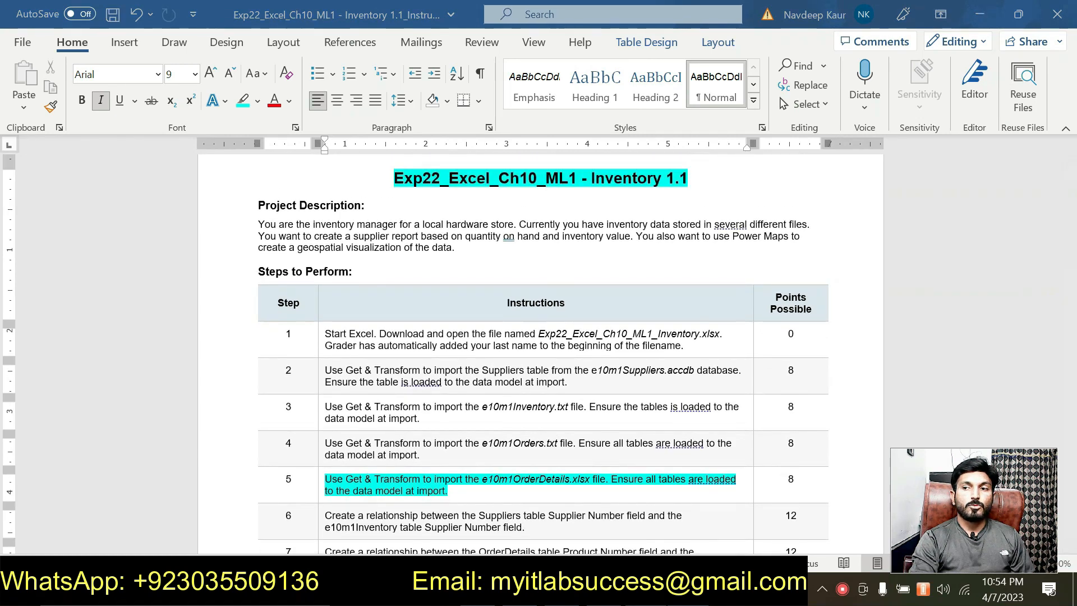
- Switch to the Excel workbook, start a Get & Transform import from an Excel workbook and select the e10m1OrderDetails file
click(571, 589)
click(386, 441)
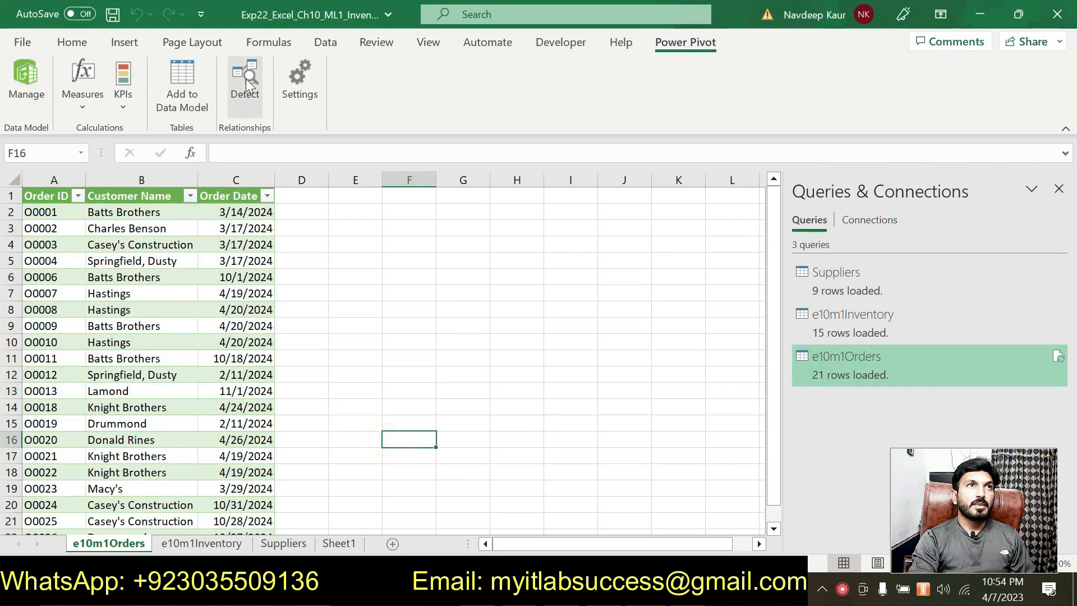
click(319, 42)
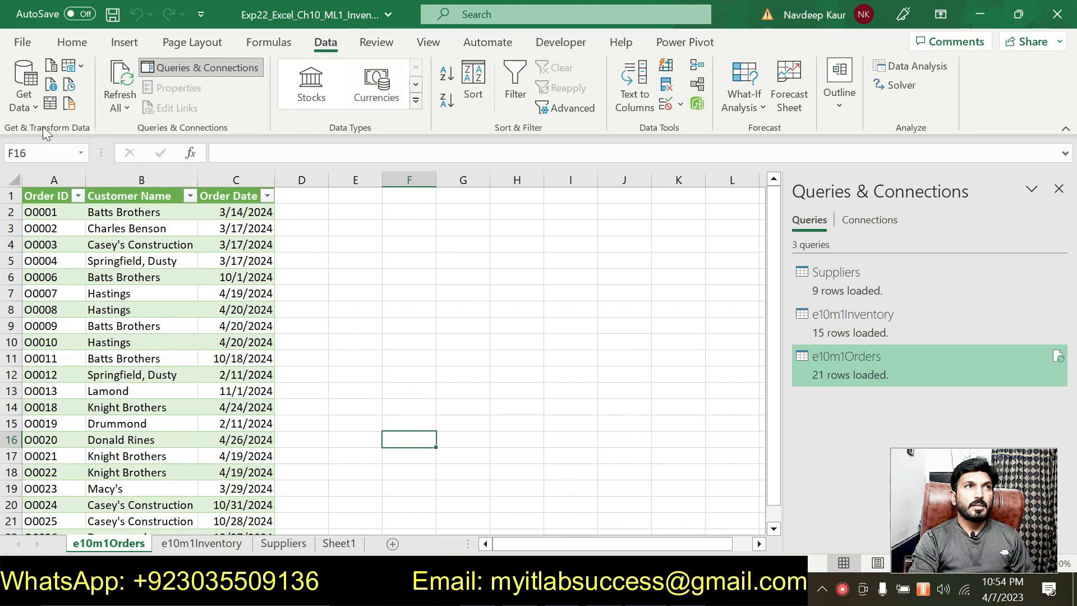
click(38, 103)
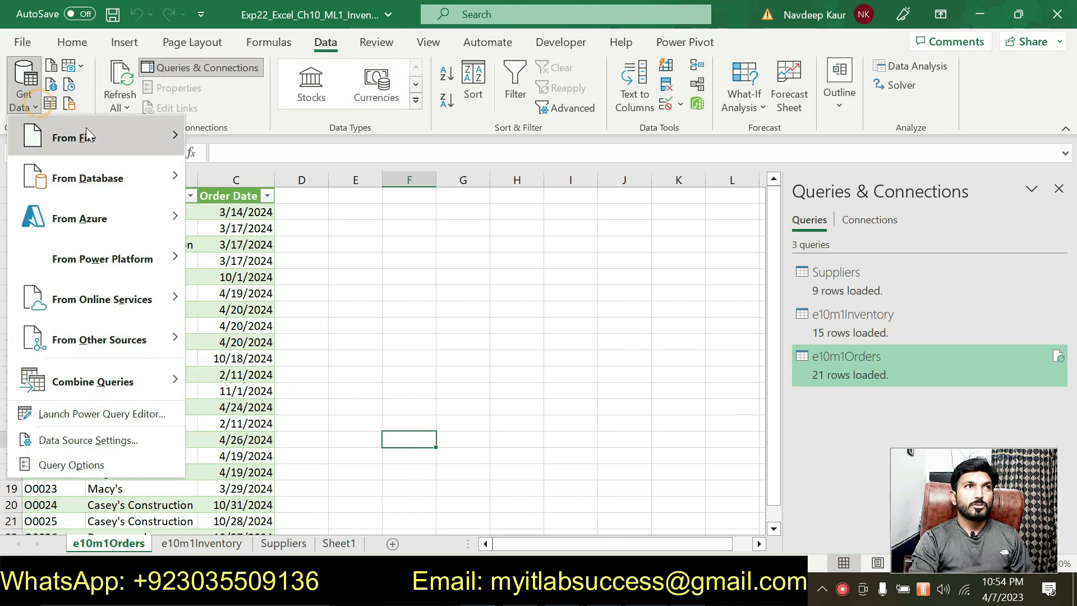
mouse_move(142, 135)
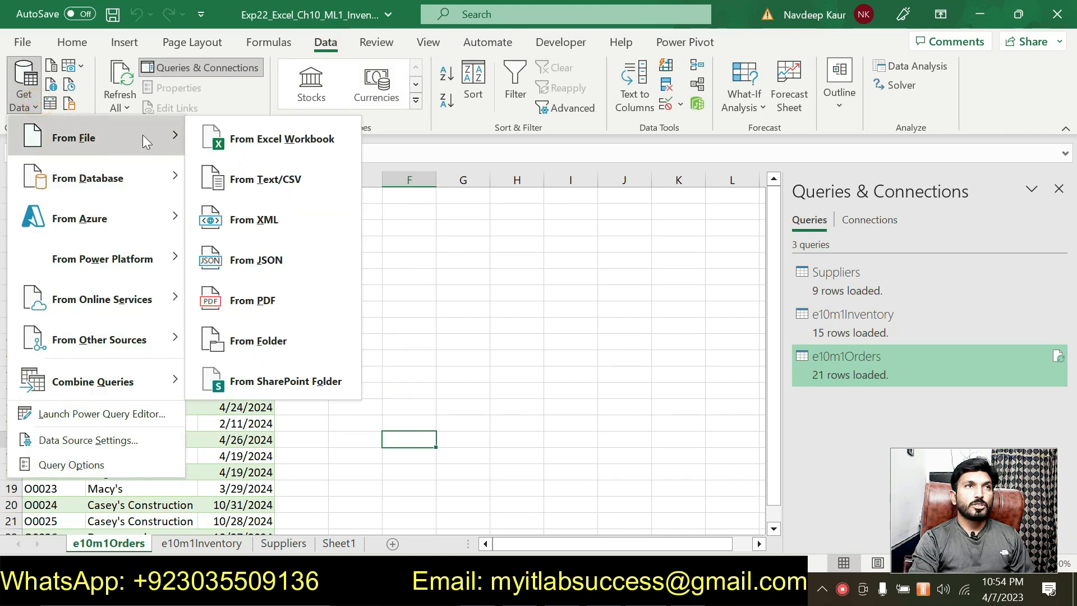
click(268, 142)
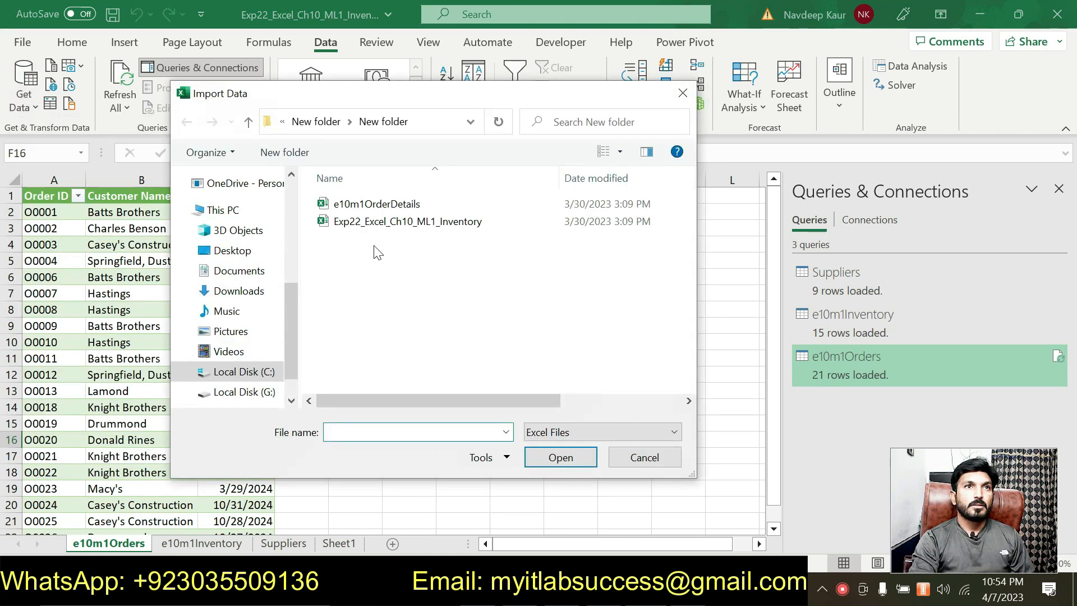
click(377, 202)
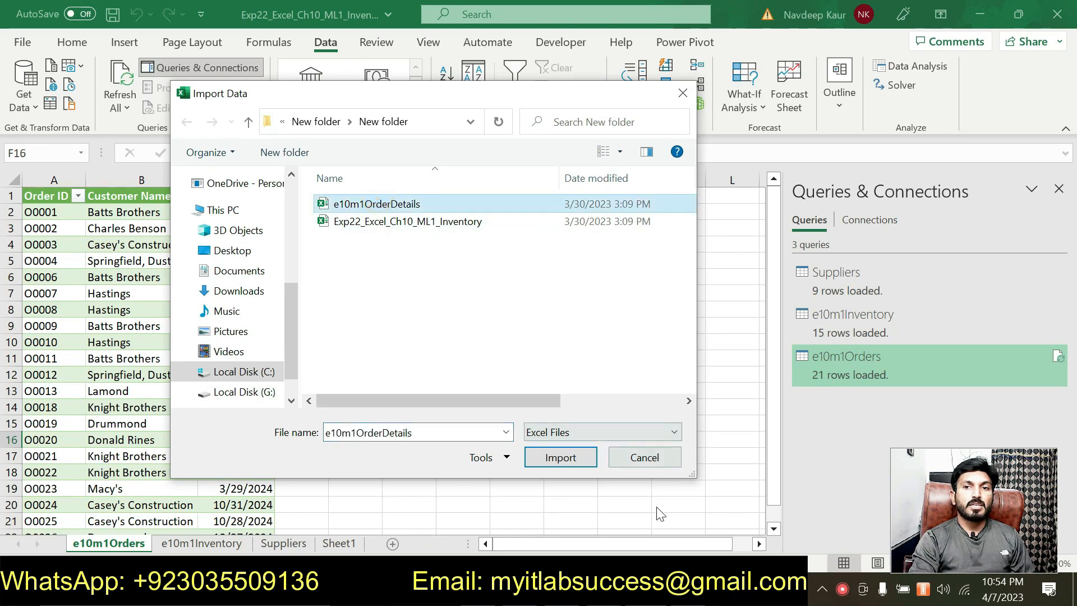
- Check the file name in instruction 5 of the Word instructions, then return to the Excel import
key(alt+Tab)
scroll(500, 397, down, 3)
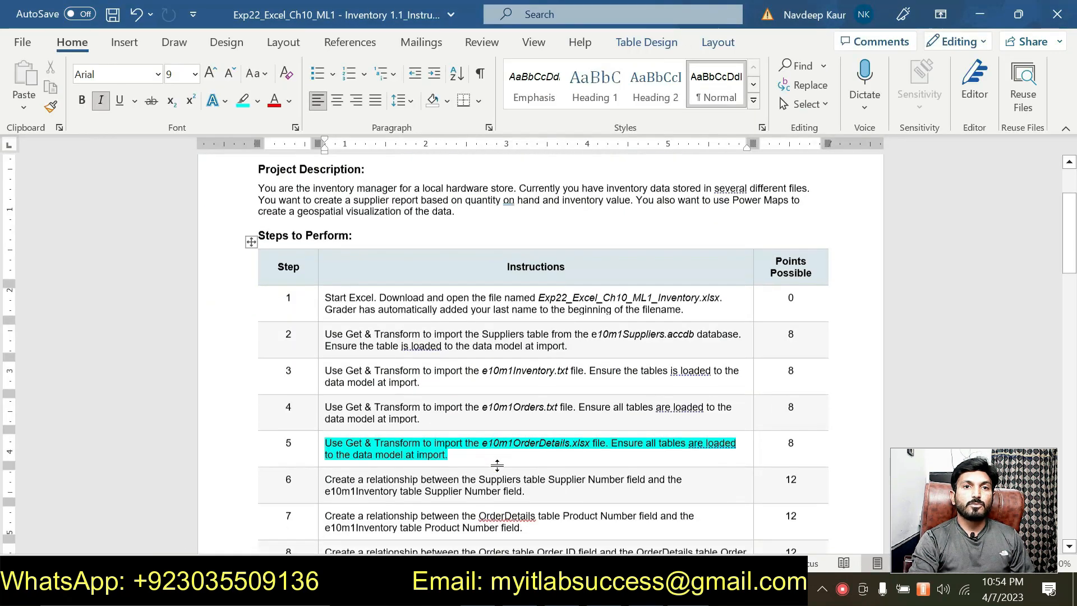
drag(450, 409, 590, 400)
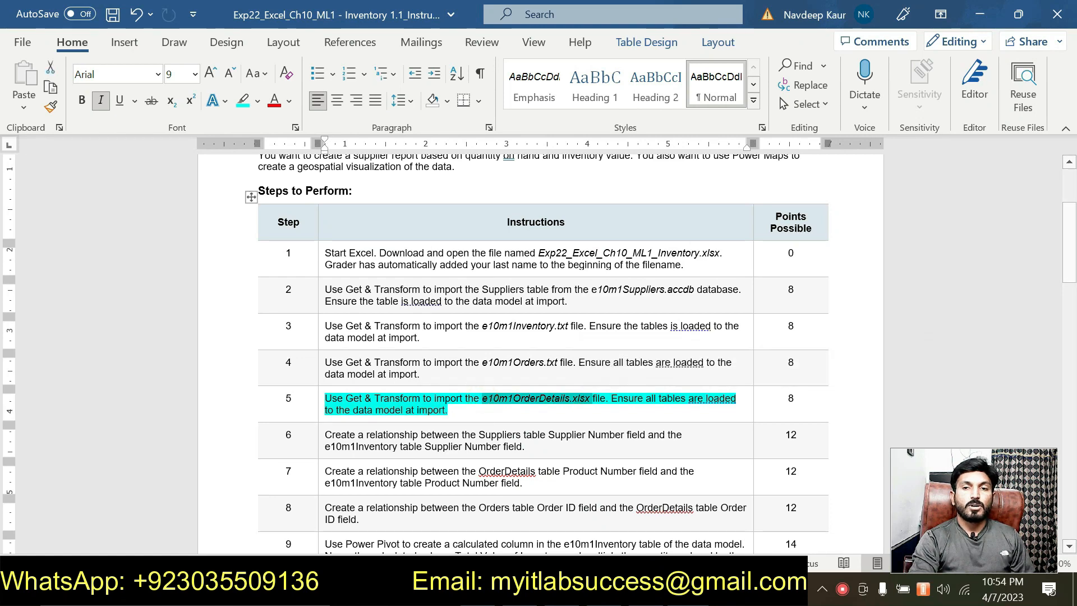
key(alt+Tab)
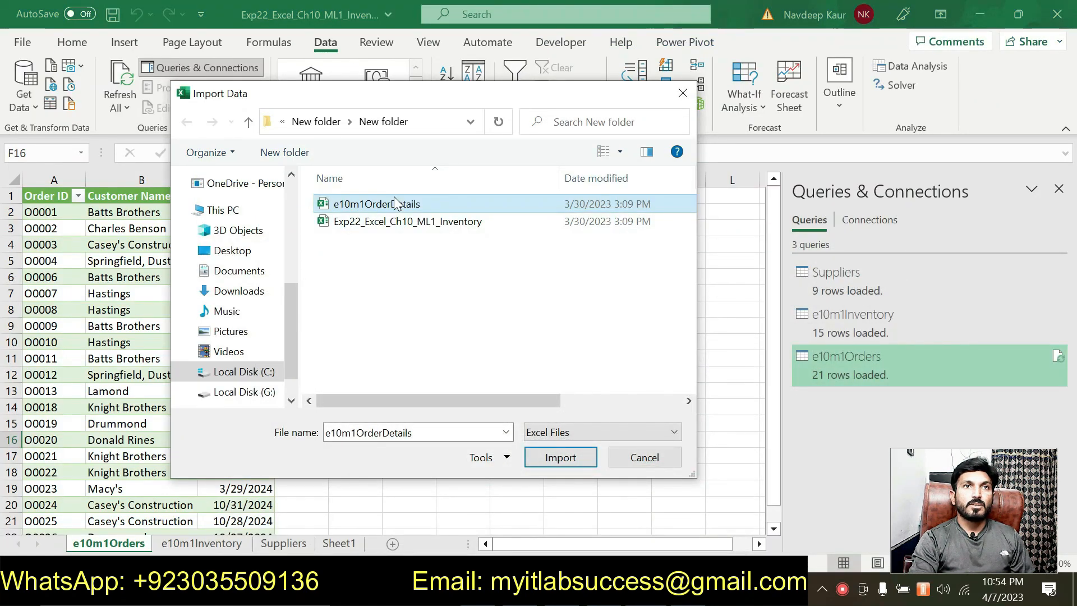
- Import the selected e10m1OrderDetails file and load its OrderDetails sheet into the workbook
click(557, 457)
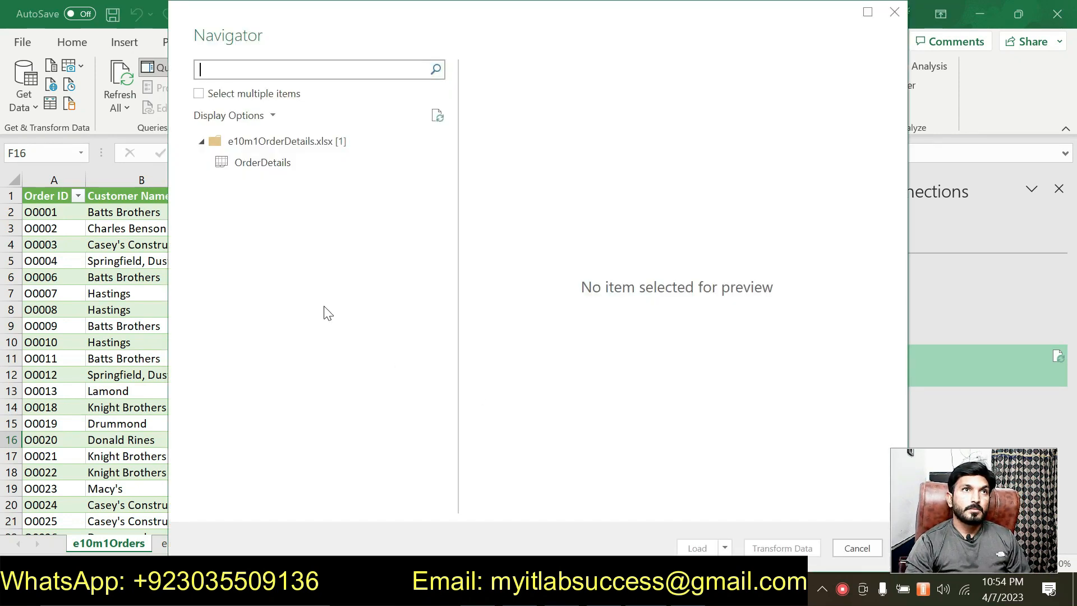
click(283, 161)
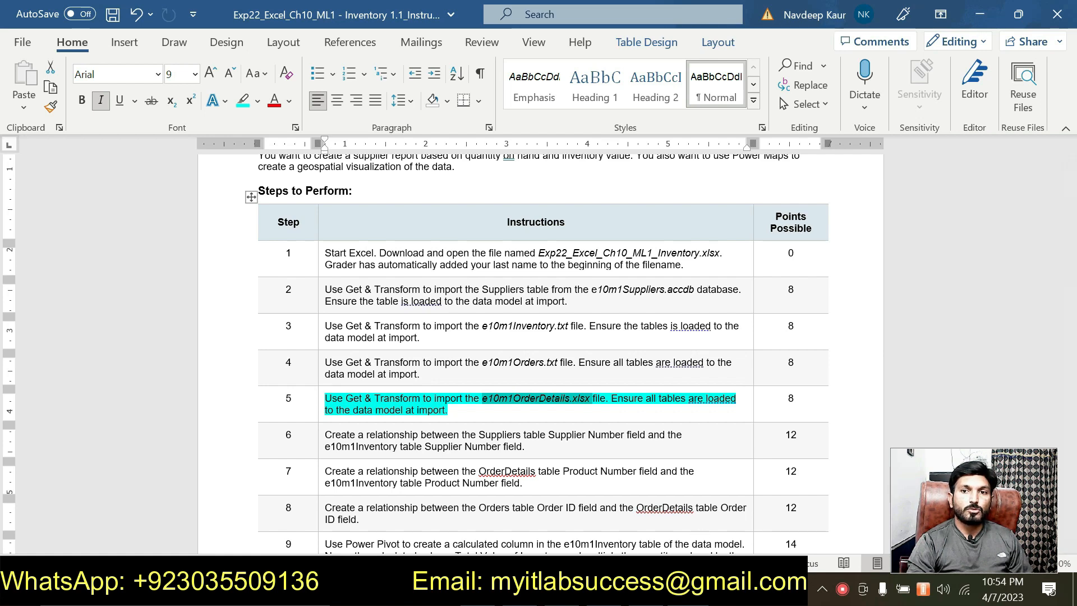
key(alt+Tab)
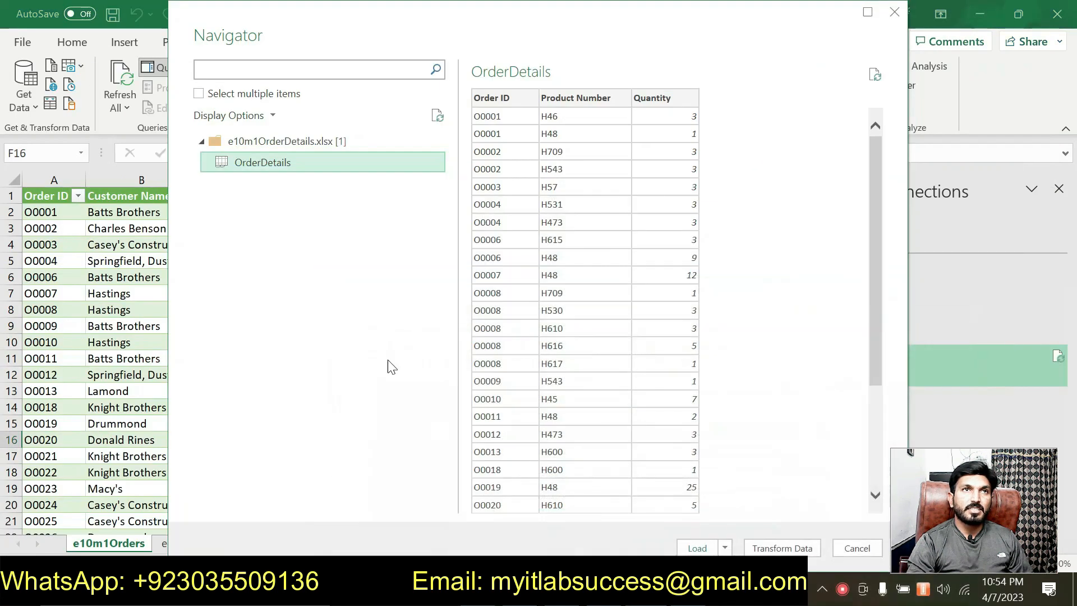
click(283, 141)
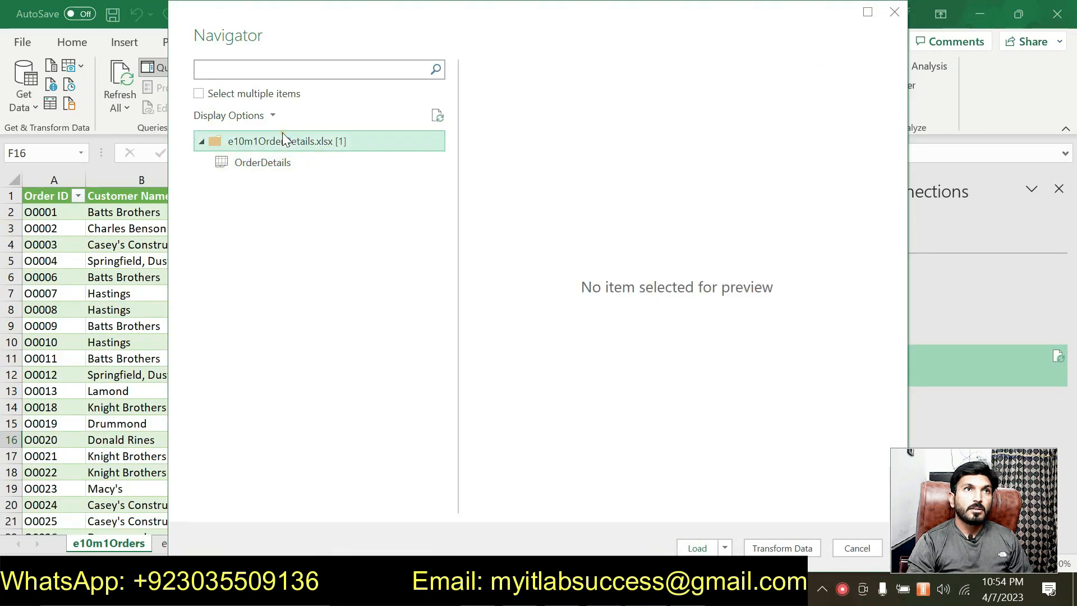
click(276, 163)
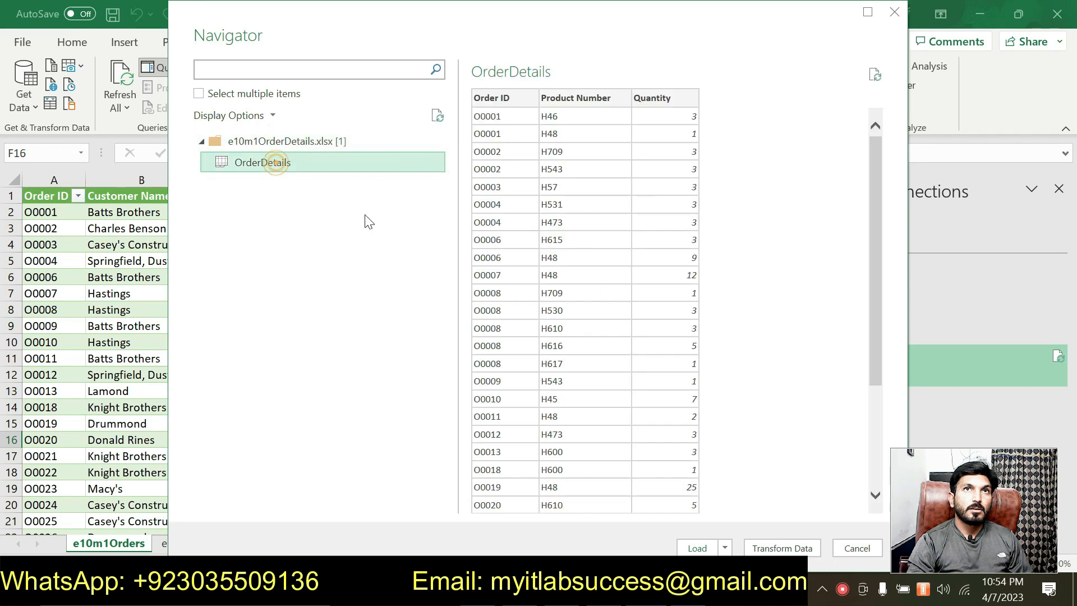
click(715, 547)
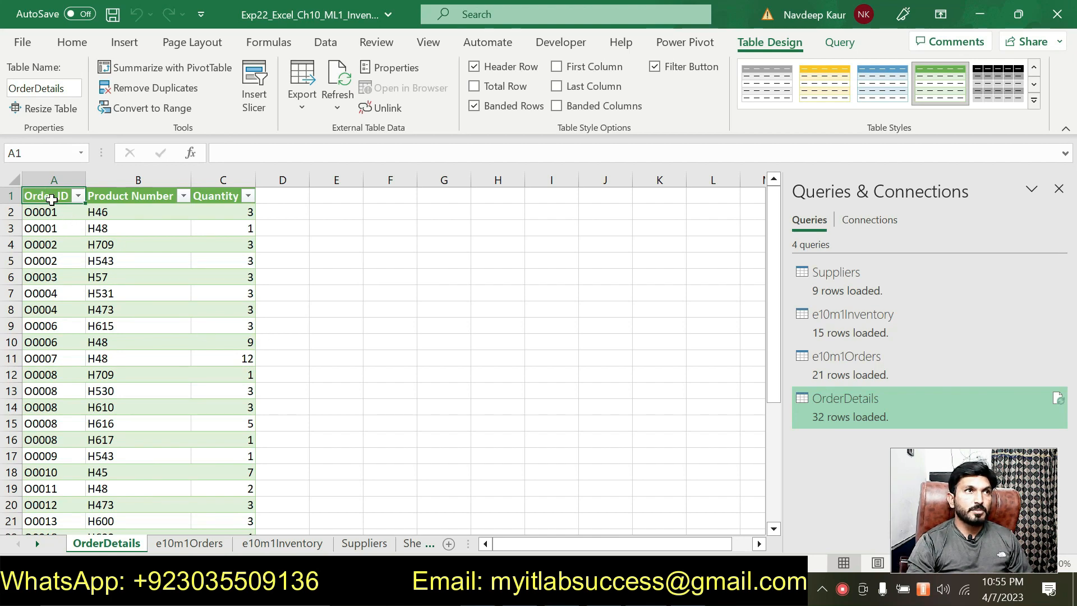
- Select the loaded OrderDetails table and add it to the data model
drag(53, 199, 248, 485)
scroll(427, 410, up, 5)
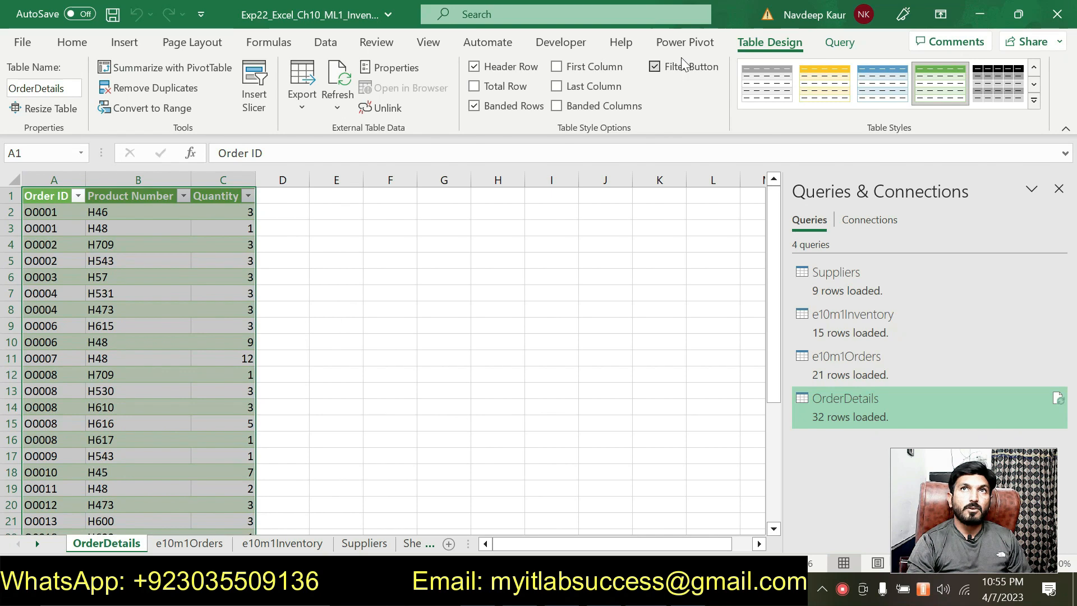
click(685, 42)
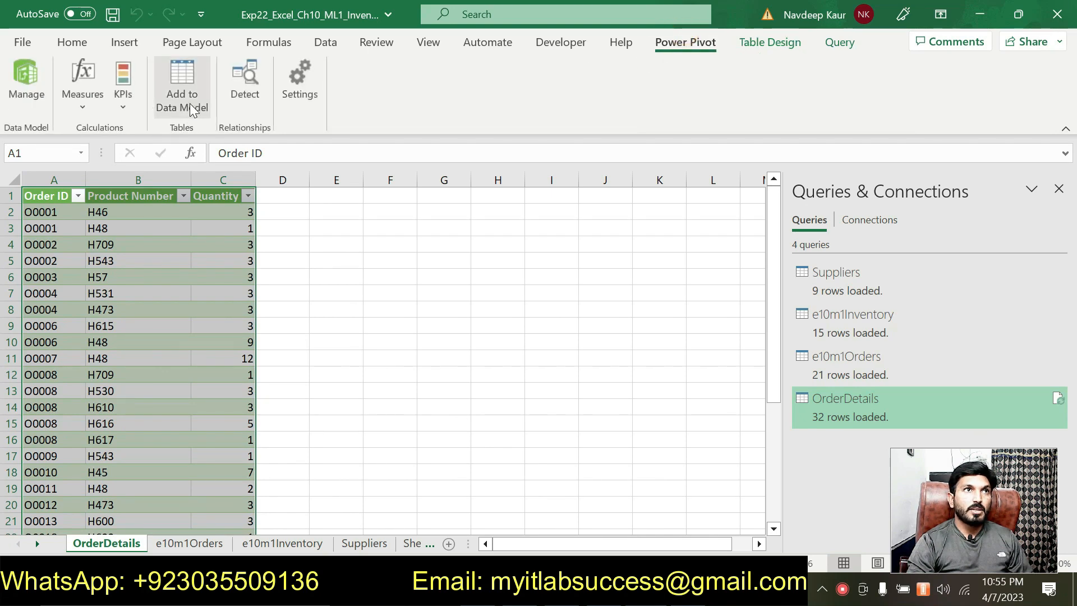
click(190, 103)
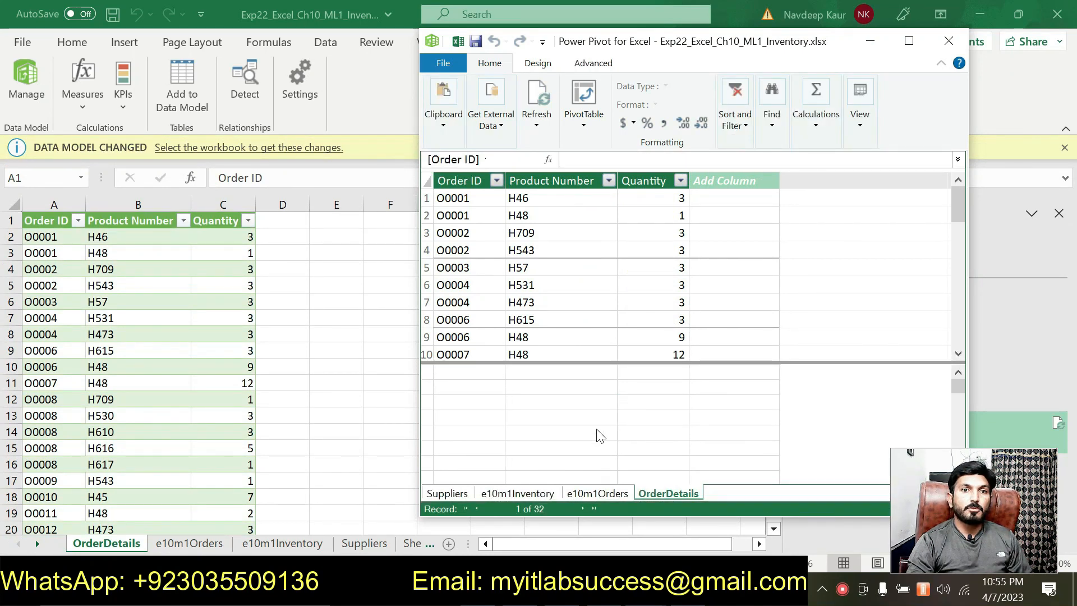
- Review the Suppliers, e10m1Inventory, e10m1Orders and OrderDetails tables in Power Pivot and close its window
click(448, 494)
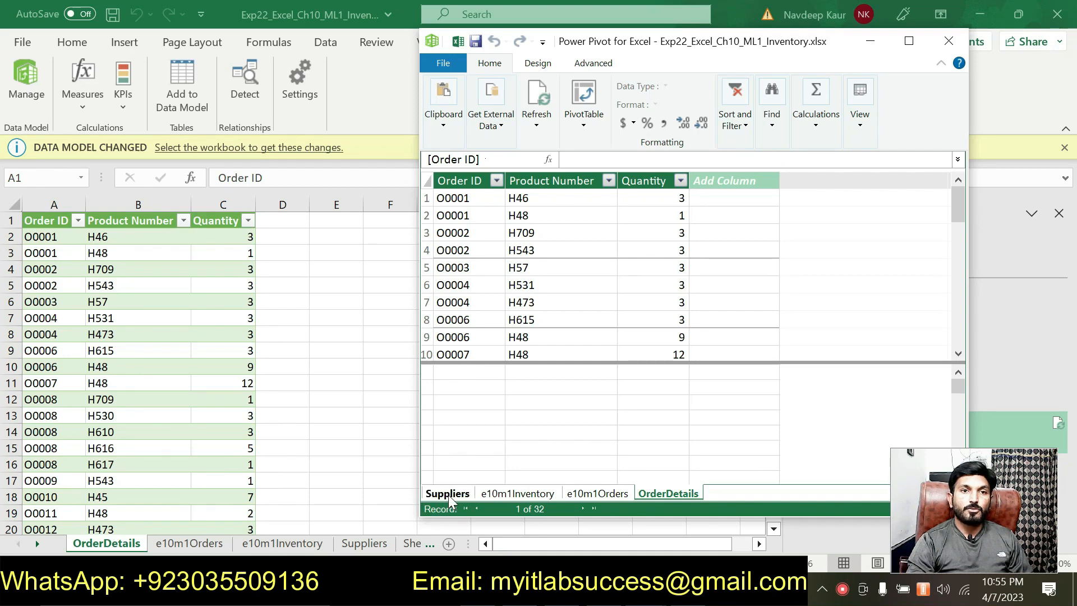
click(516, 494)
click(595, 493)
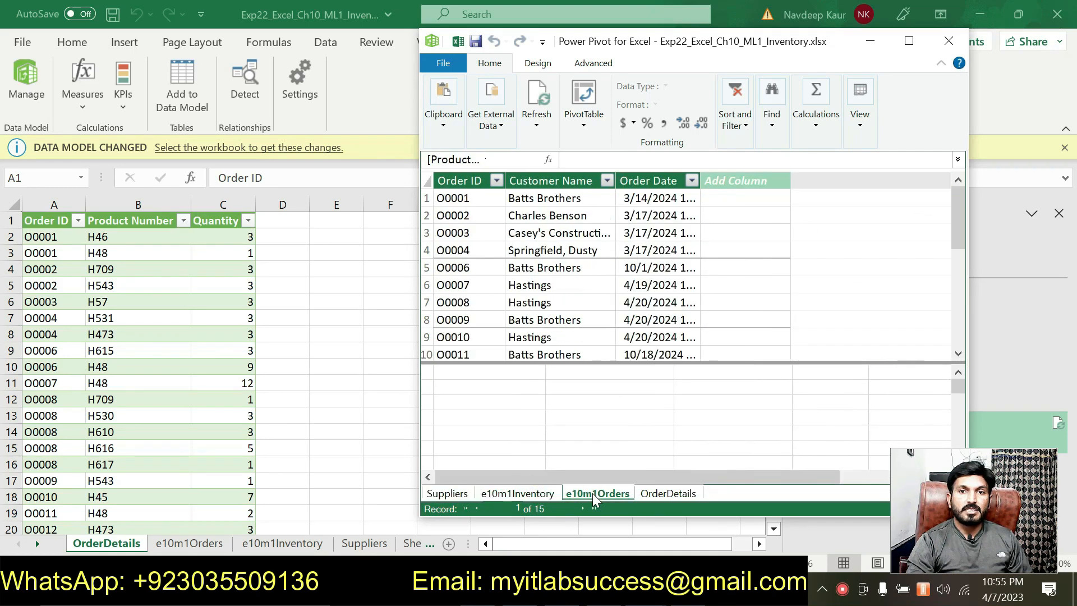
click(652, 494)
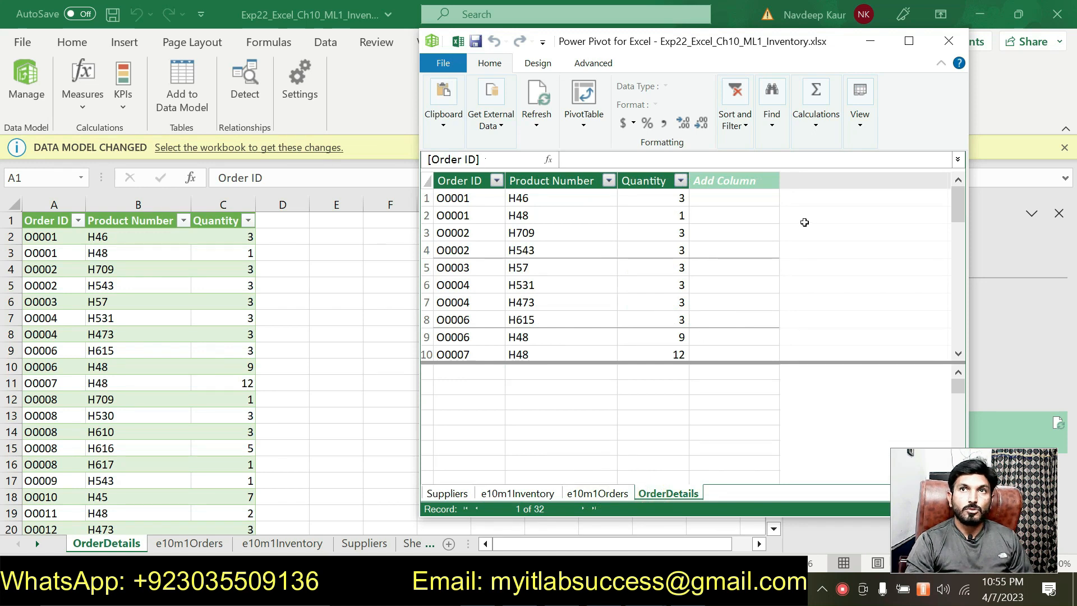
click(948, 43)
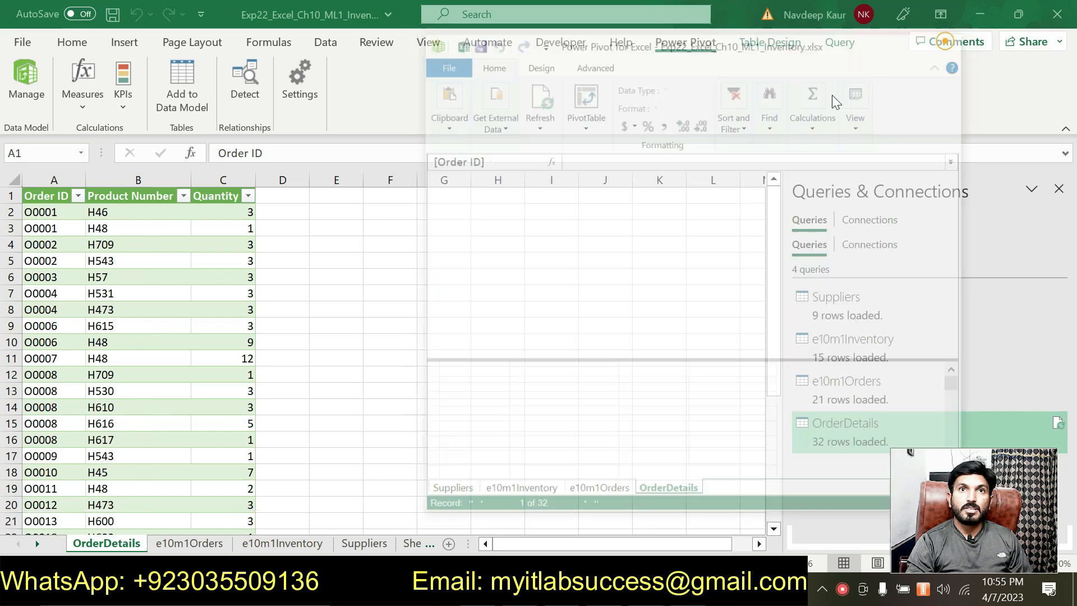
- Switch to the Word instructions, remove the highlight from instruction 5 and highlight instruction 6 in cyan
key(alt+Tab)
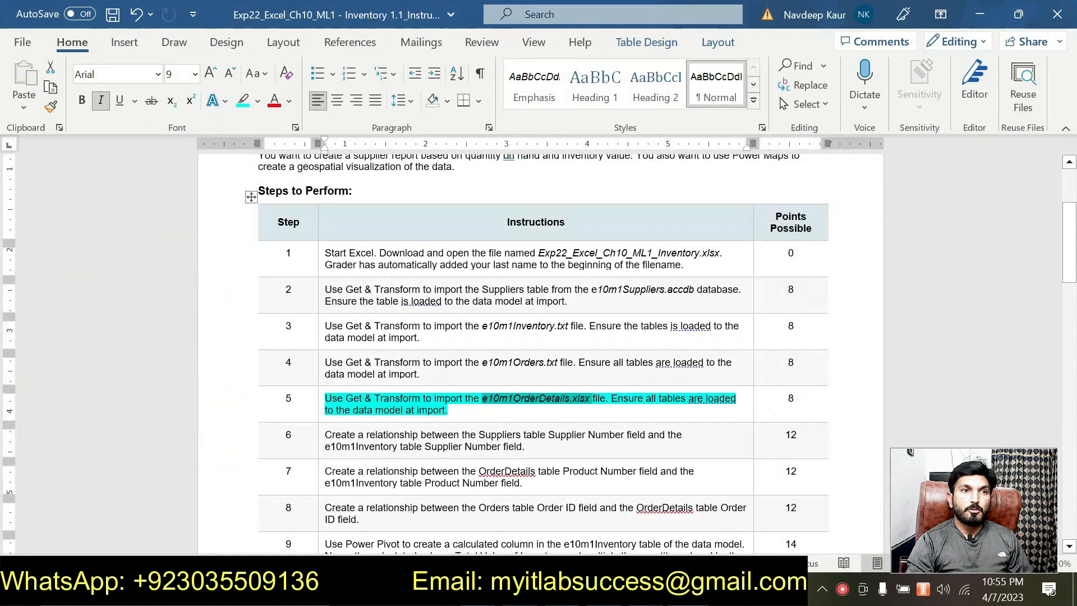
drag(451, 410, 325, 400)
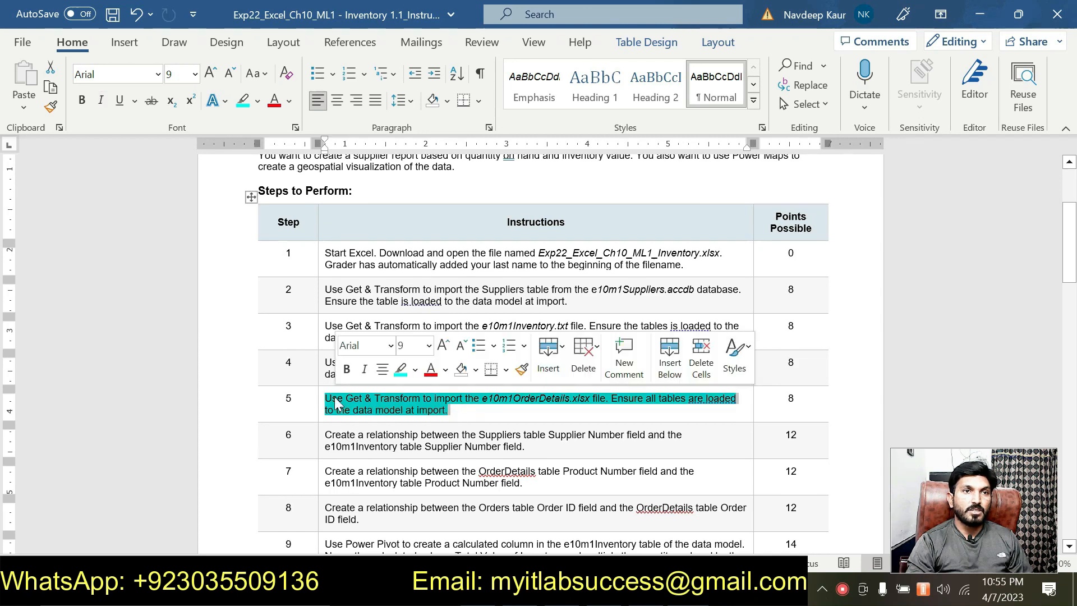
click(399, 371)
scroll(433, 426, down, 1)
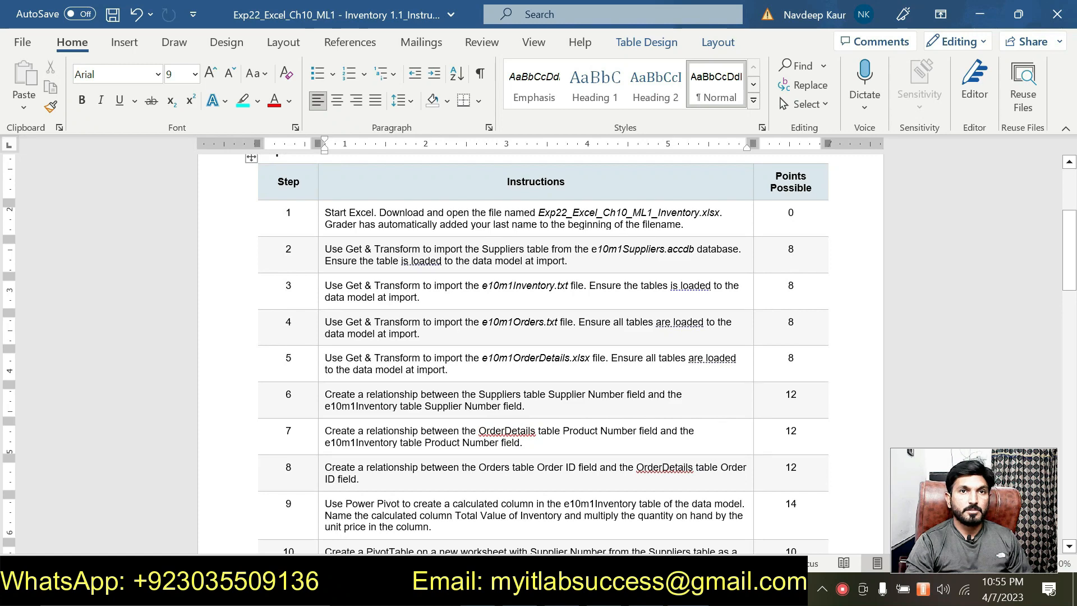
drag(525, 406, 324, 395)
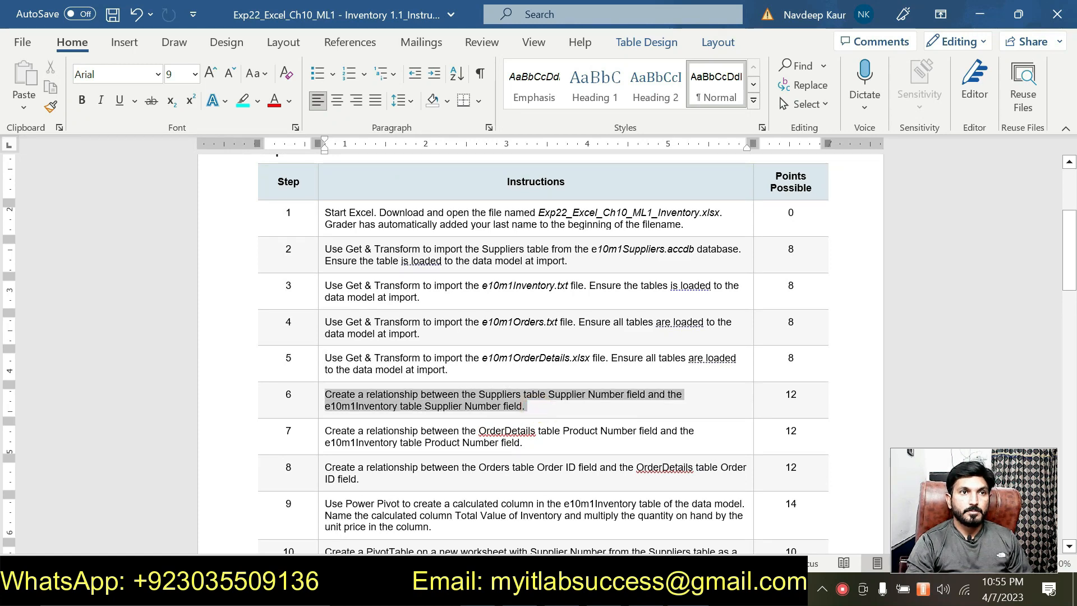
click(400, 362)
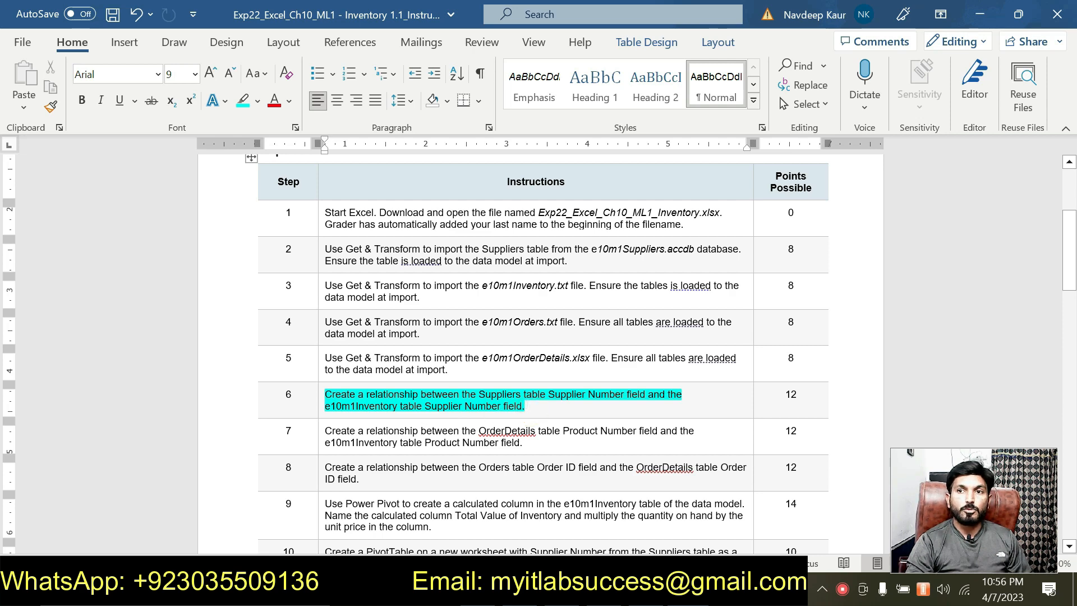
scroll(527, 406, down, 3)
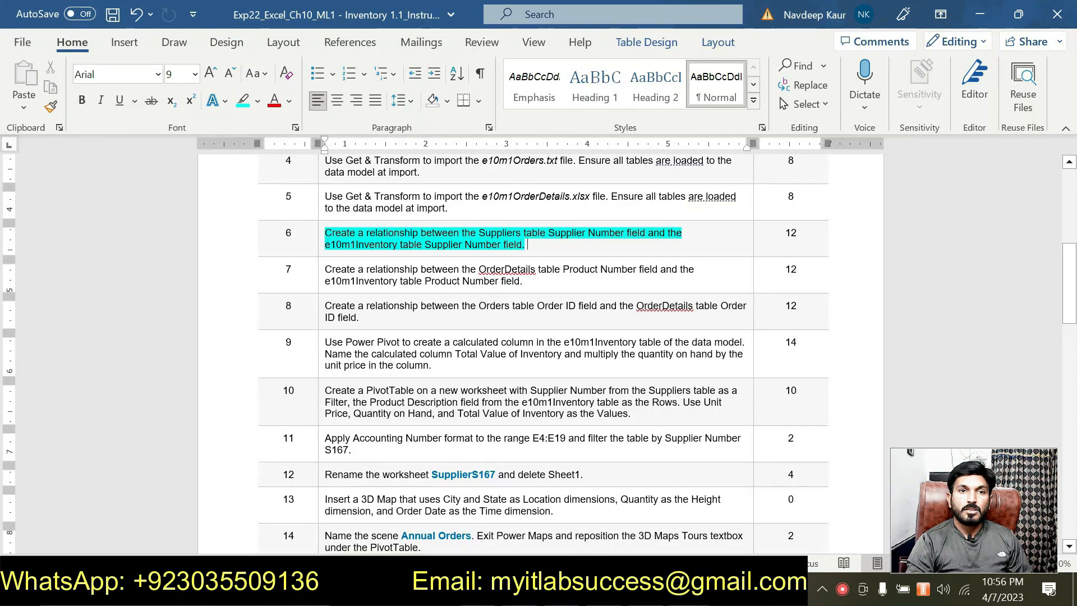
scroll(528, 410, down, 2)
scroll(527, 409, up, 4)
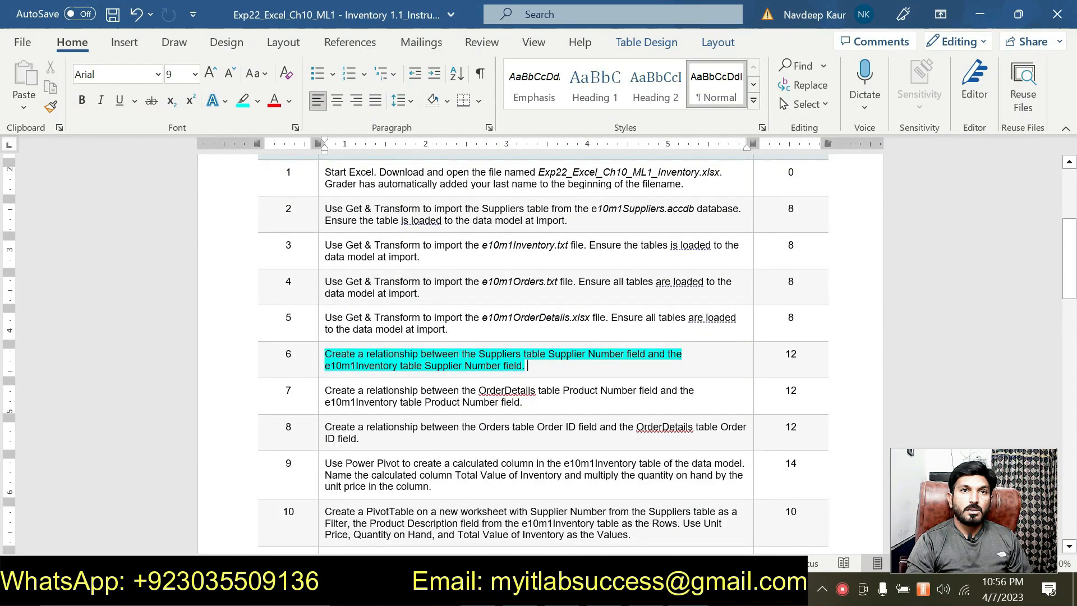
scroll(528, 410, down, 1)
scroll(528, 410, up, 1)
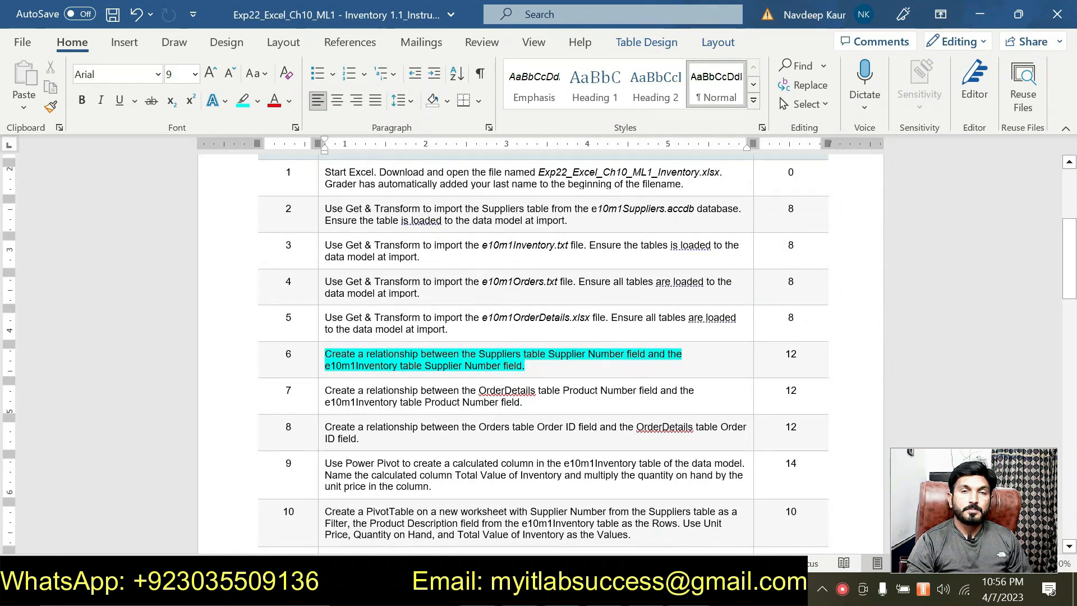
- Switch to the Excel workbook and start a new data model relationship with Suppliers as the table and Supplier Number as its foreign column
key(alt+Tab)
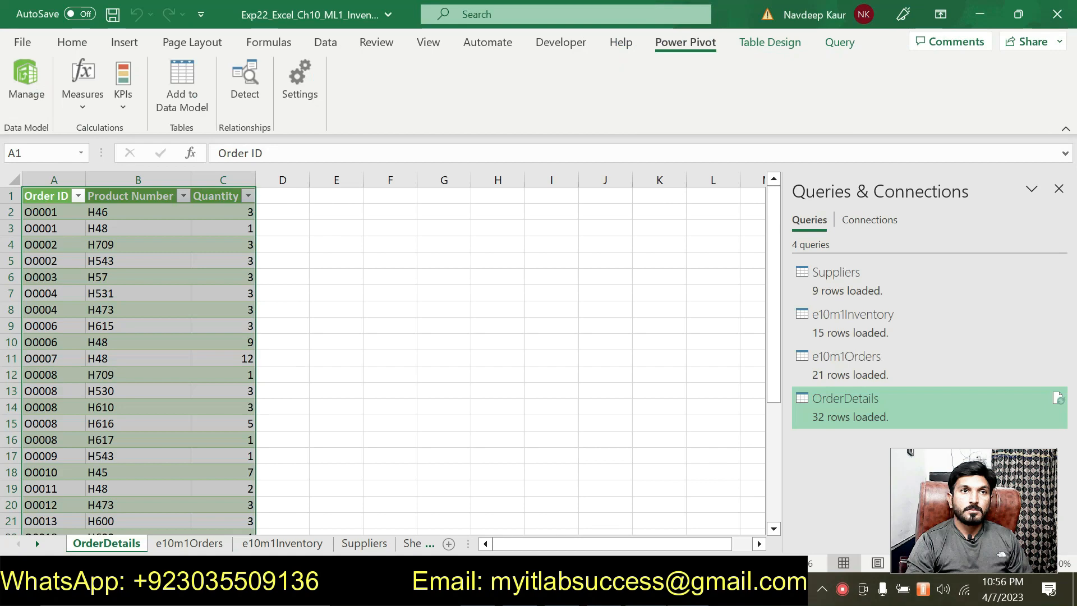
click(429, 411)
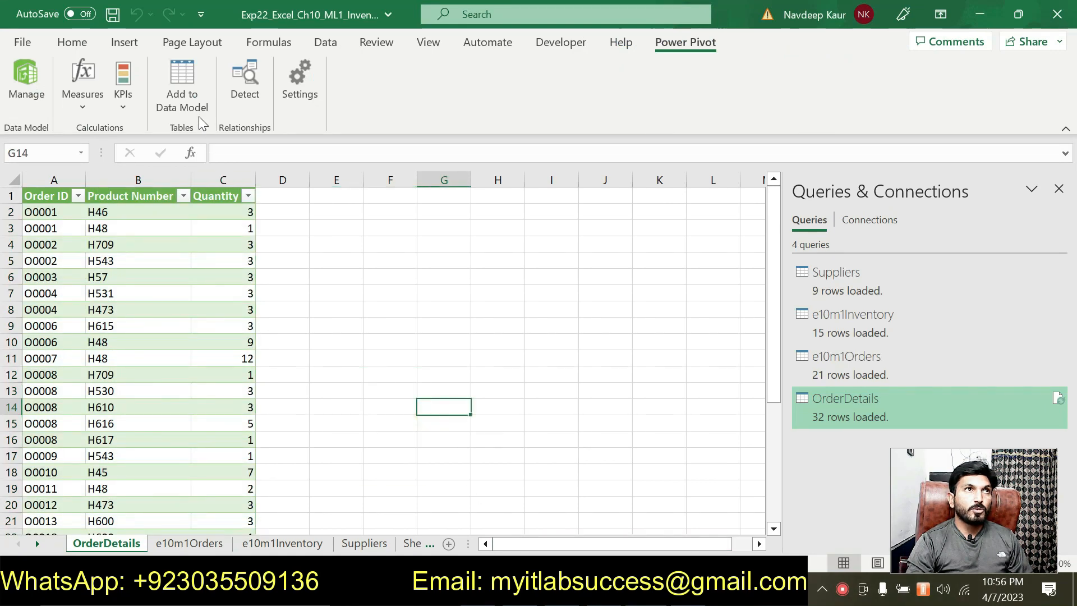
click(328, 42)
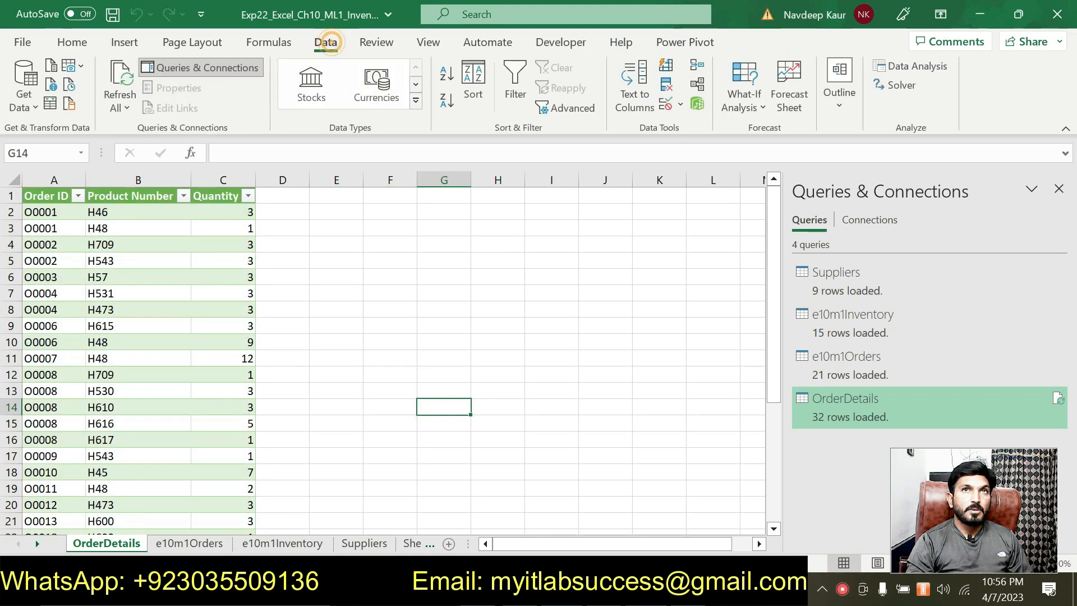
click(697, 87)
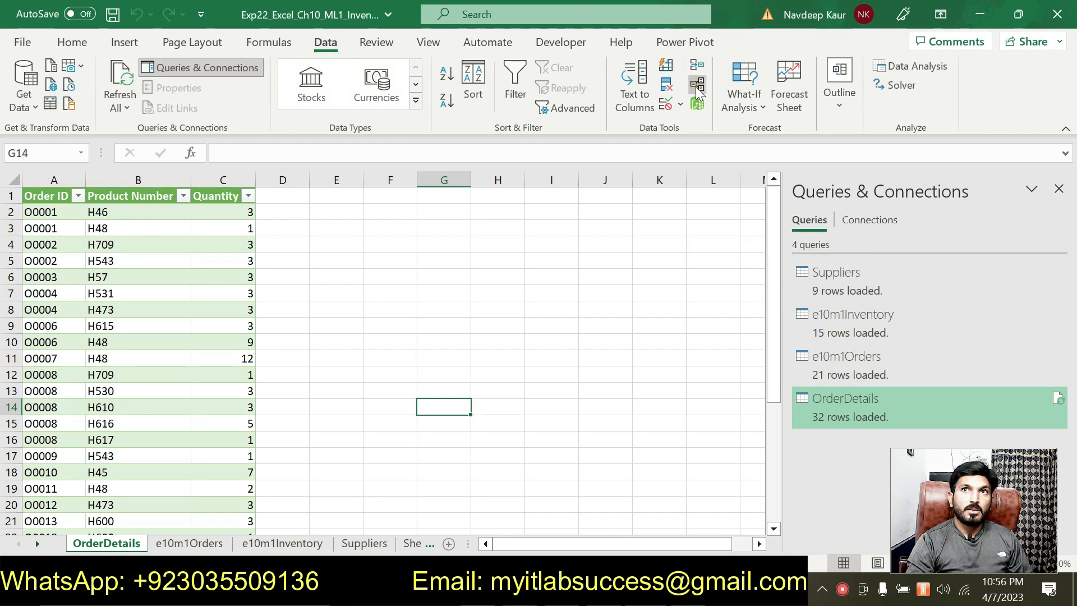
drag(571, 202, 440, 158)
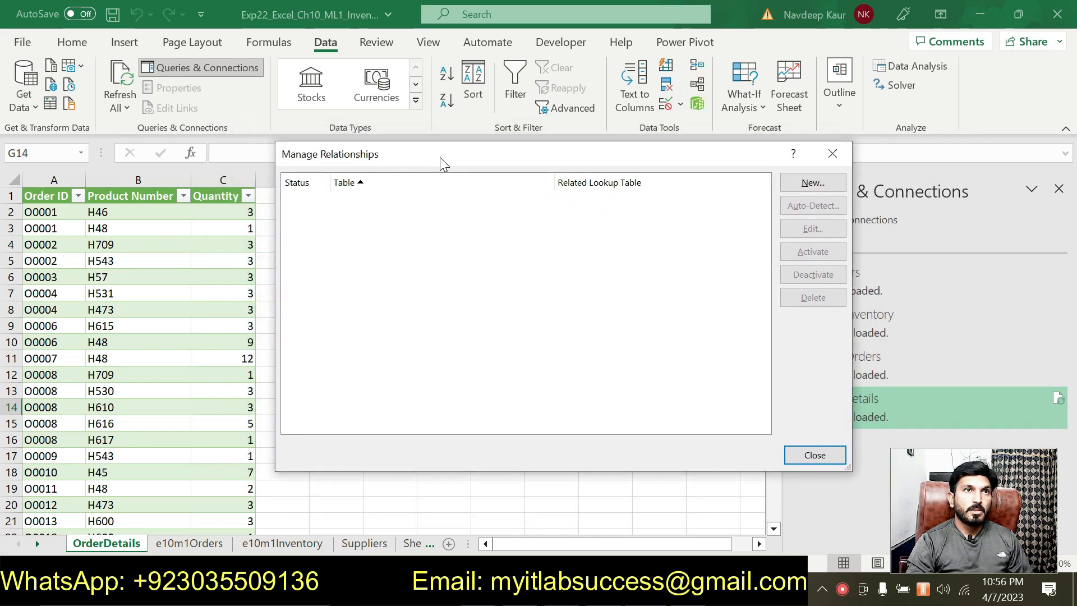
click(816, 182)
drag(530, 286, 359, 185)
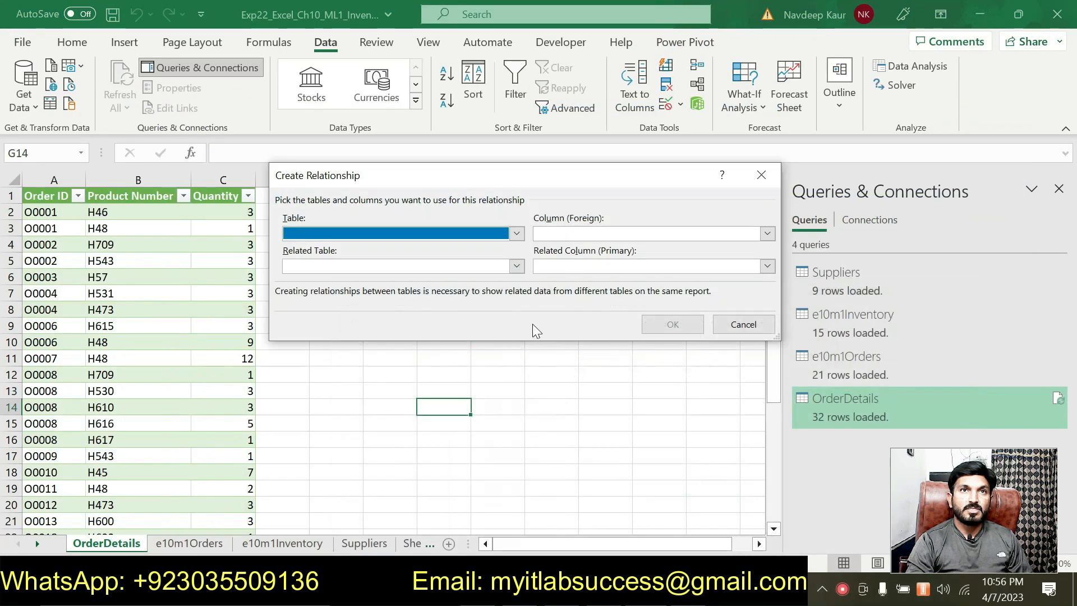
click(516, 233)
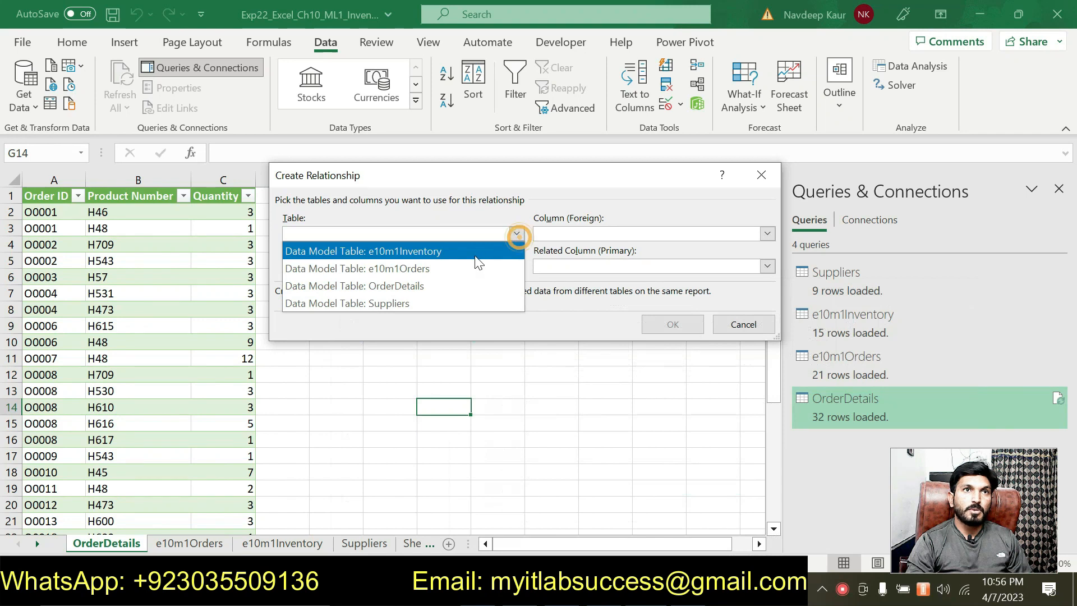
click(405, 303)
click(768, 234)
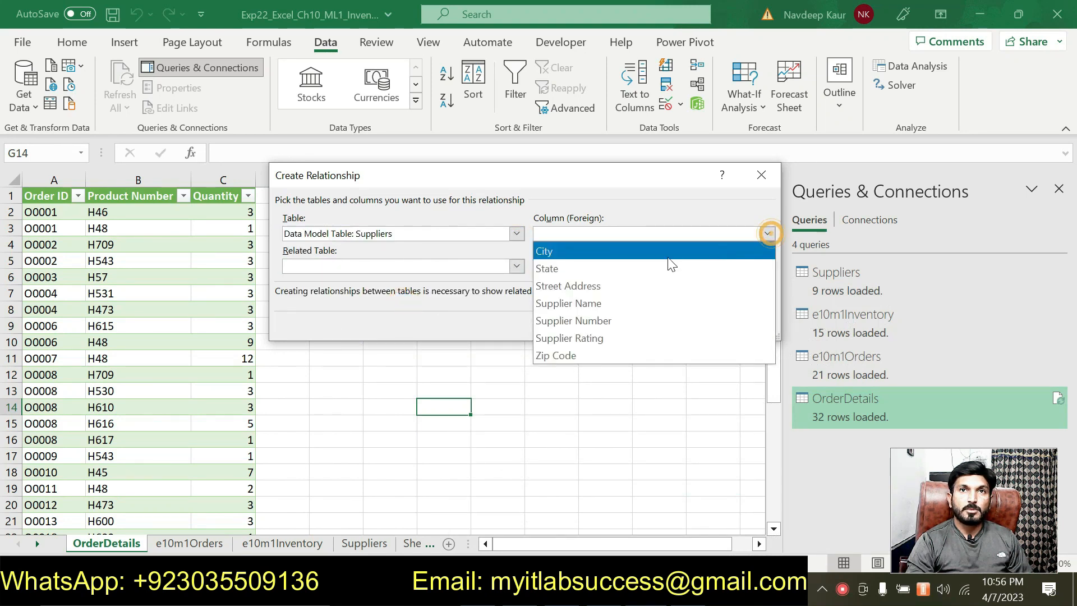
click(593, 324)
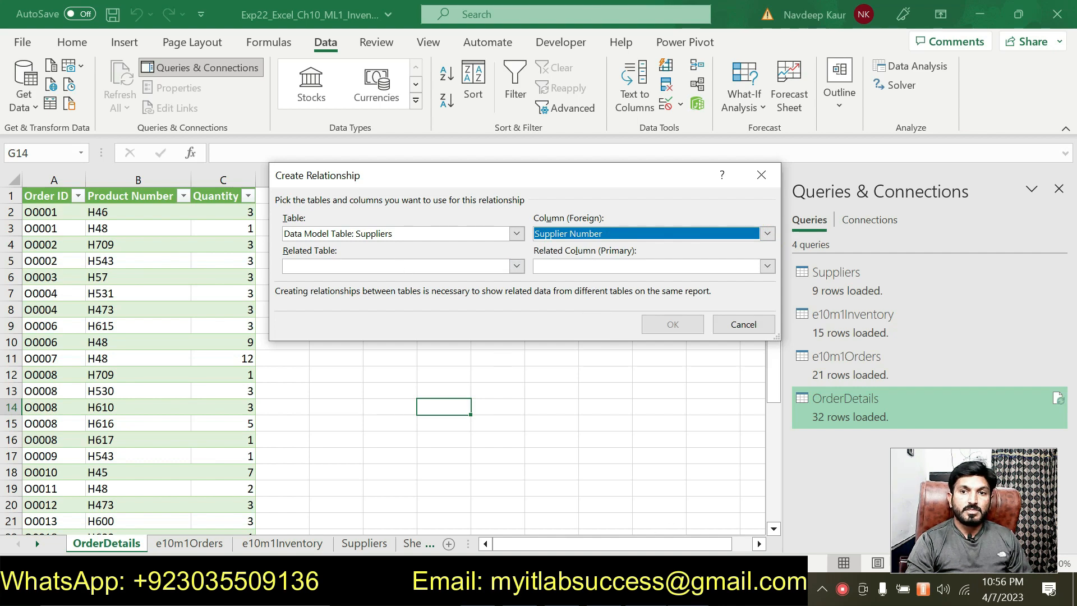
- Relate it to the e10m1Inventory table's Supplier Number column, create the relationship and close the relationship manager
key(alt+Tab)
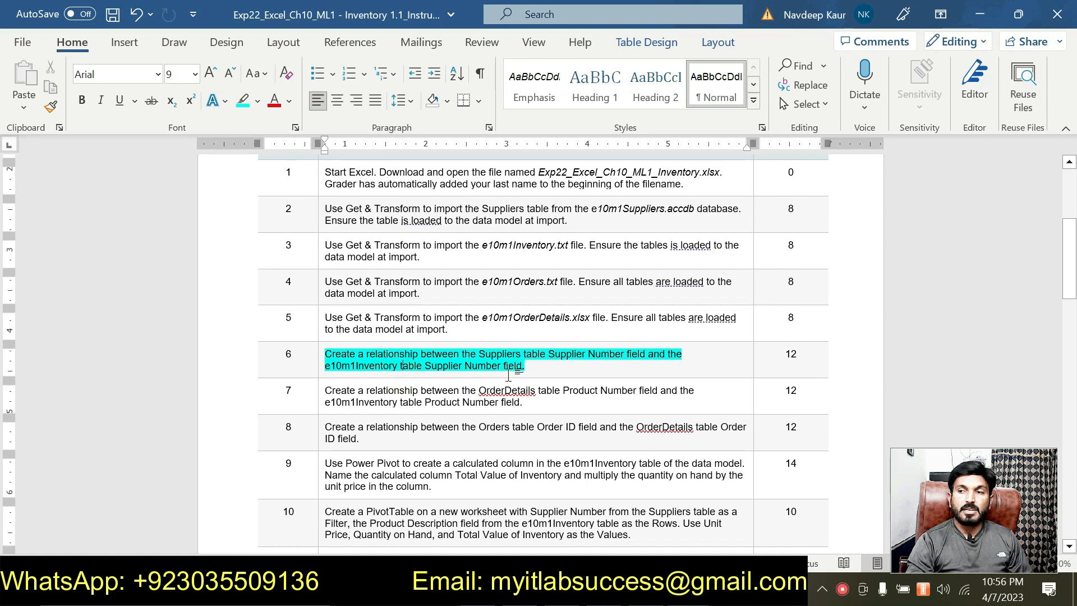
key(alt+Tab)
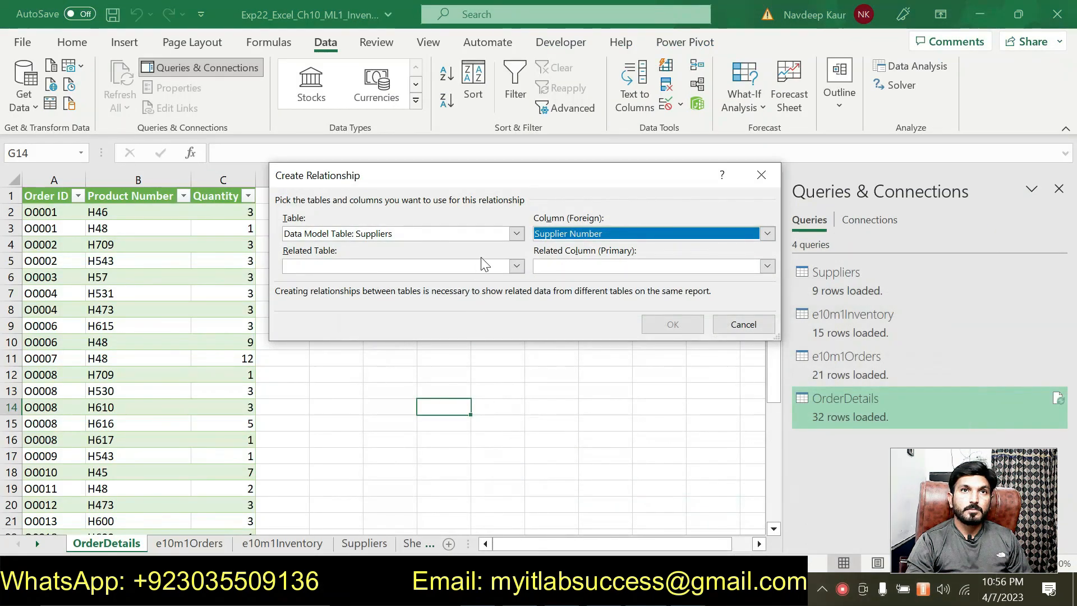
click(514, 269)
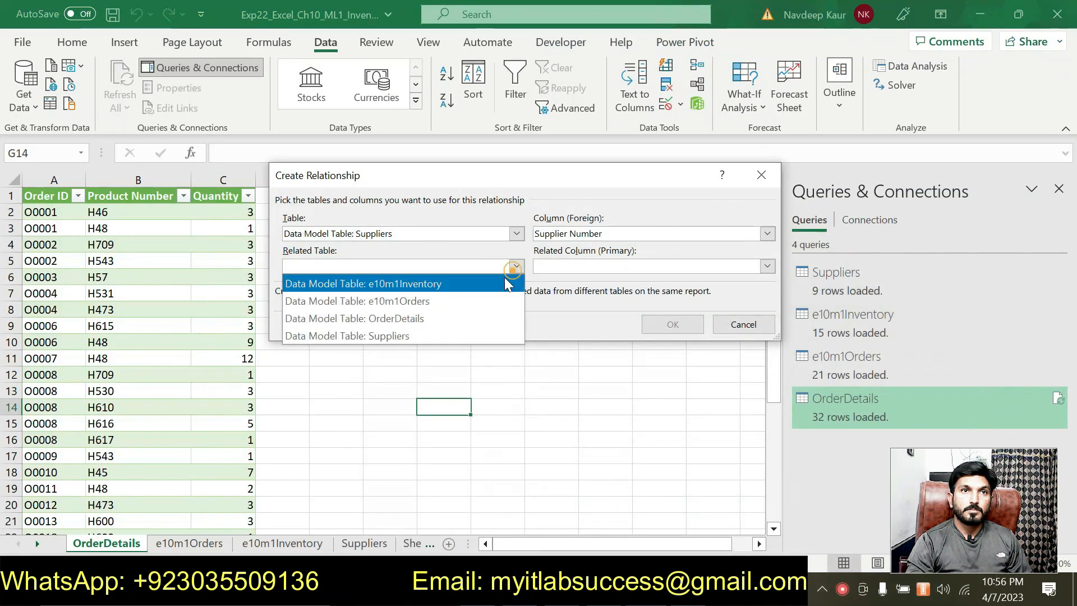
click(471, 282)
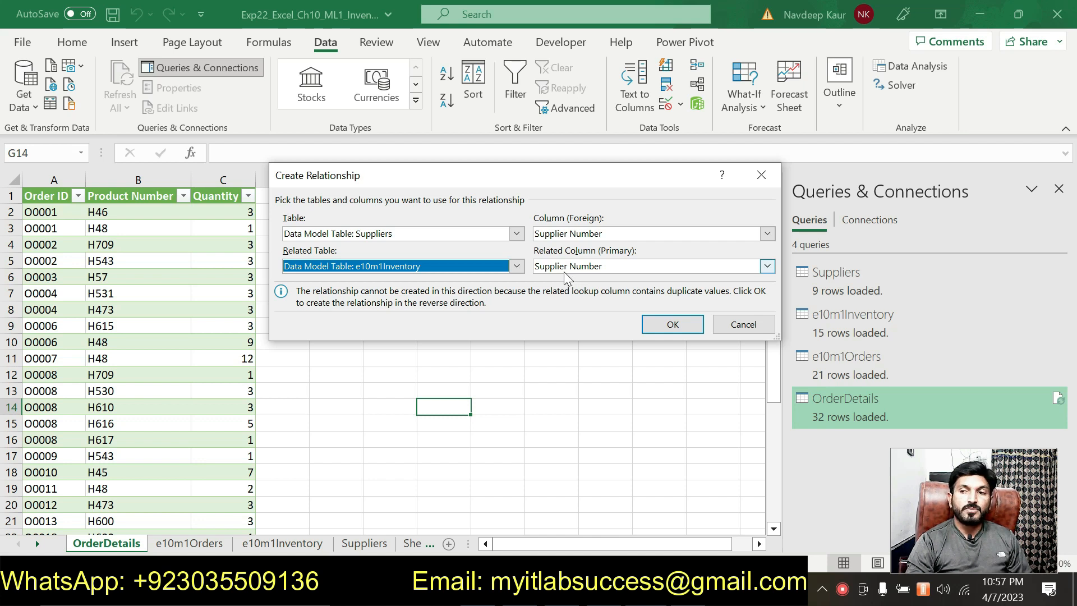
click(656, 324)
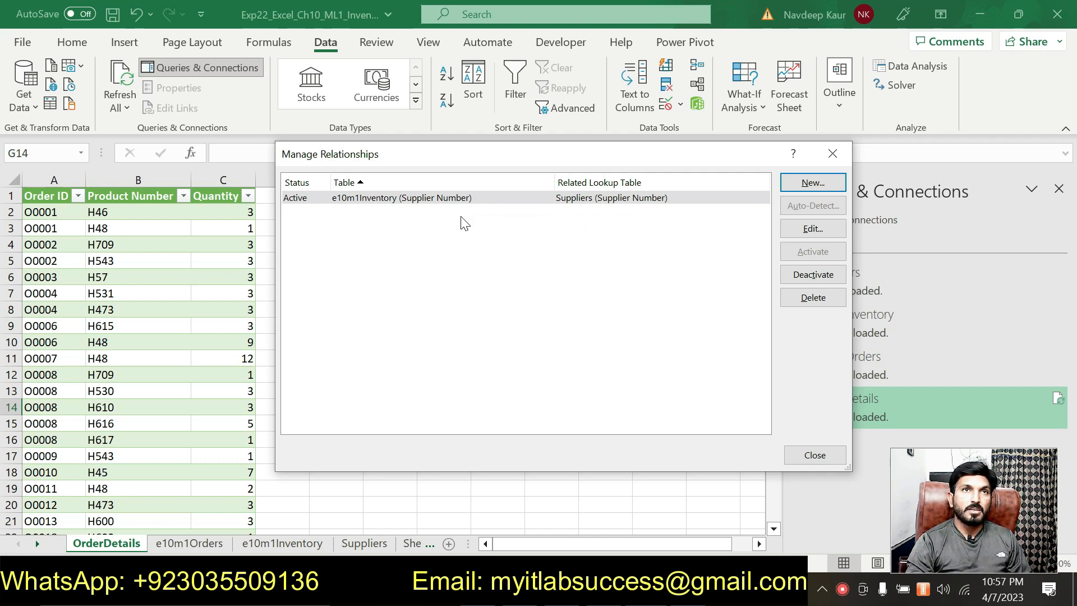
click(802, 456)
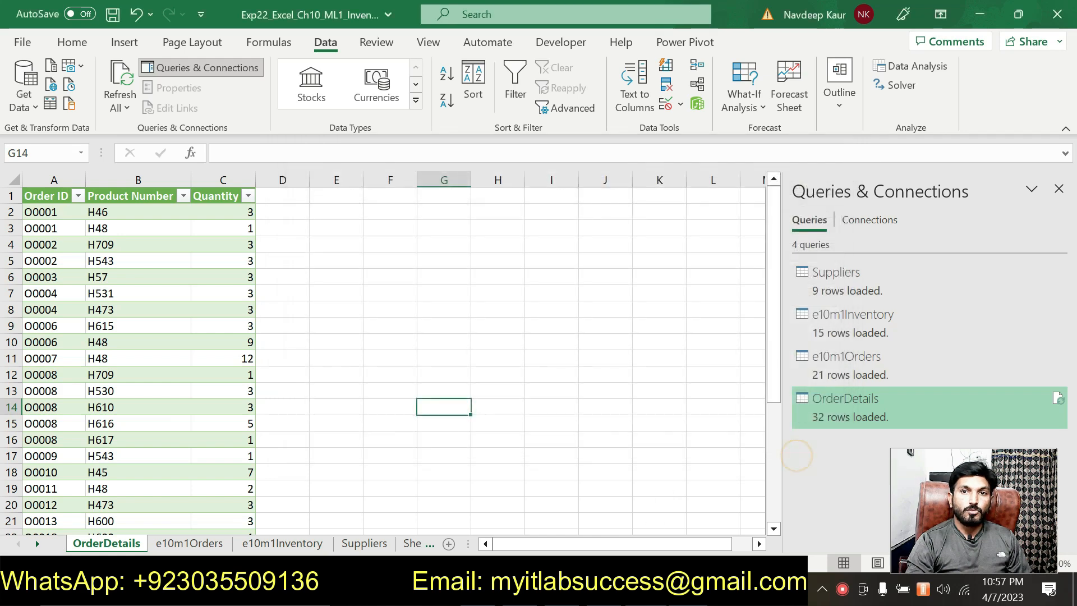
- Switch to the Word instructions and remove the highlight from instruction 6
key(alt+Tab)
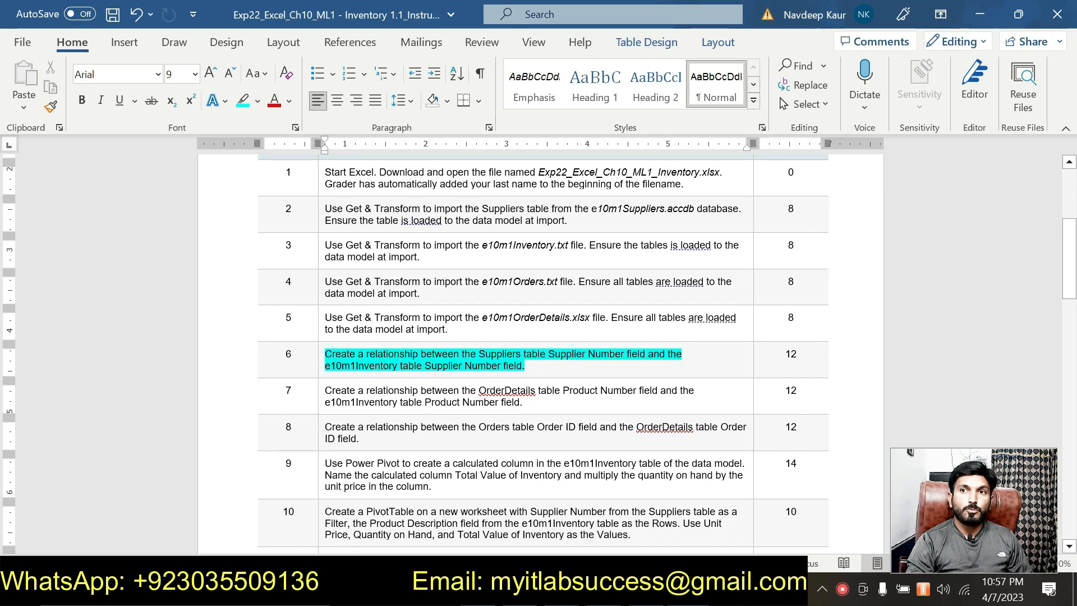
scroll(545, 381, down, 2)
scroll(401, 164, down, 3)
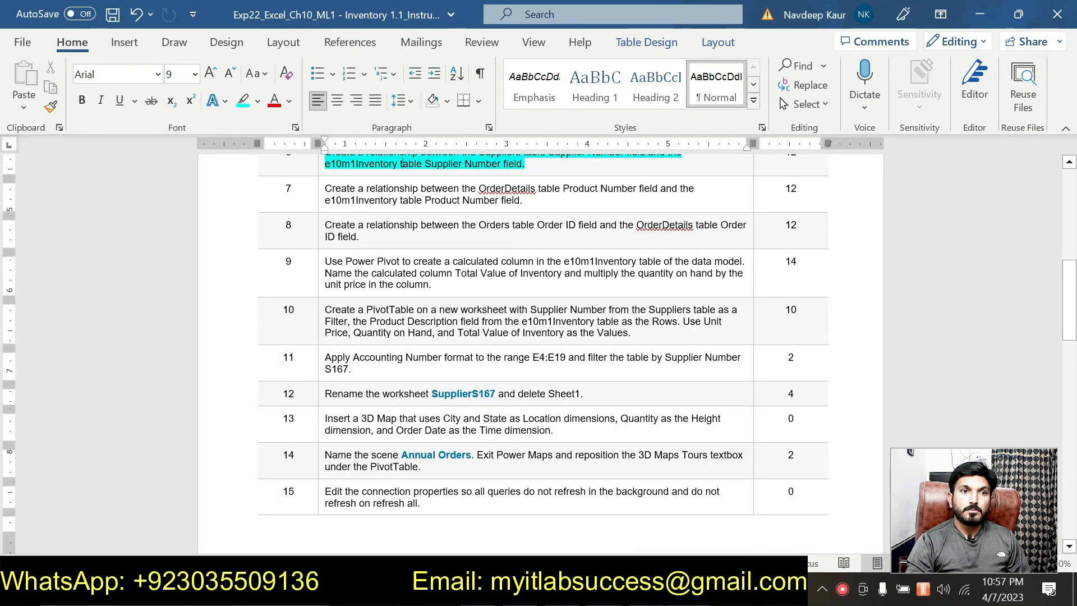
scroll(542, 347, up, 4)
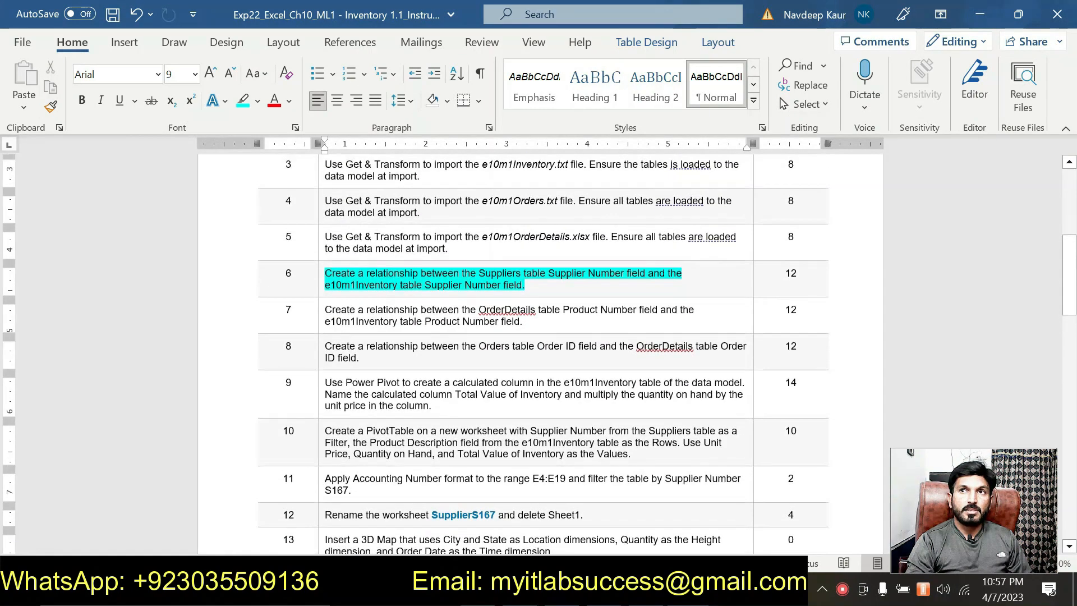
drag(402, 325, 527, 325)
drag(359, 315, 329, 315)
click(408, 284)
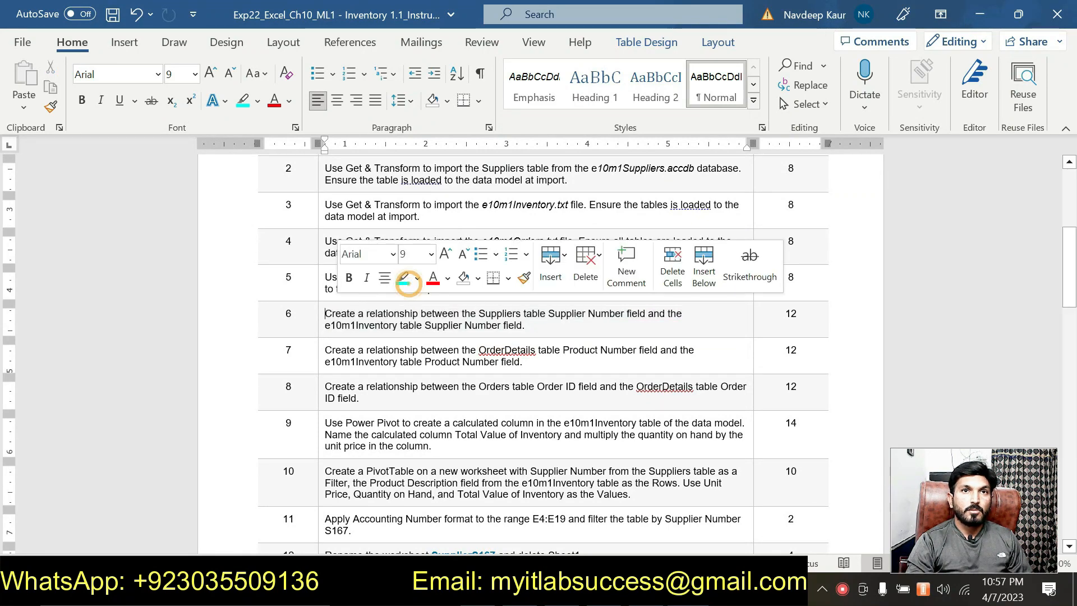
click(552, 328)
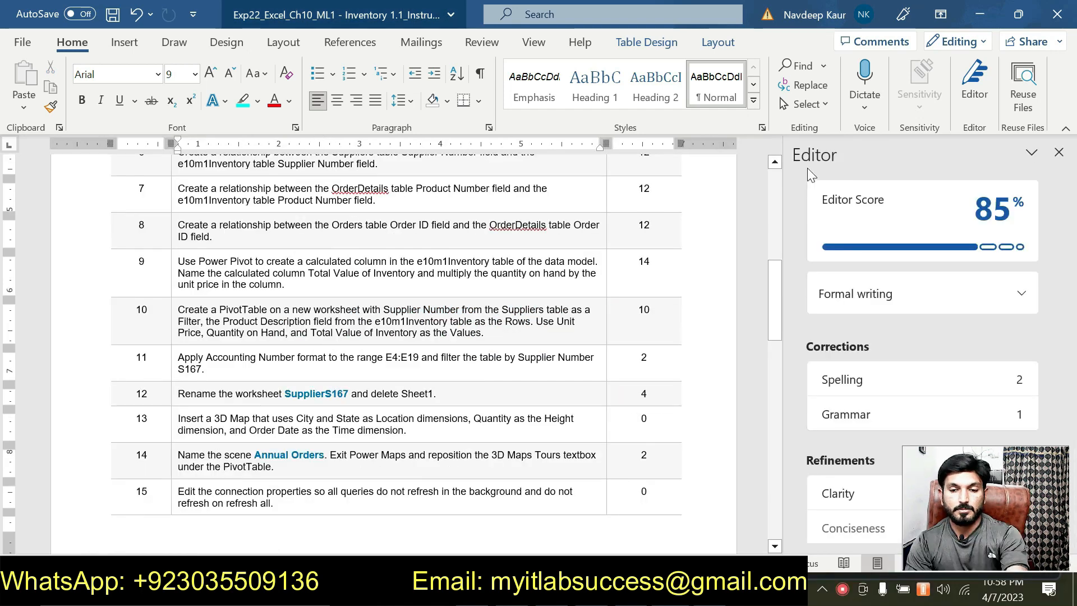
- Close the Editor pane and highlight instruction 7 about the OrderDetails and e10m1Inventory relationship in cyan
click(1058, 152)
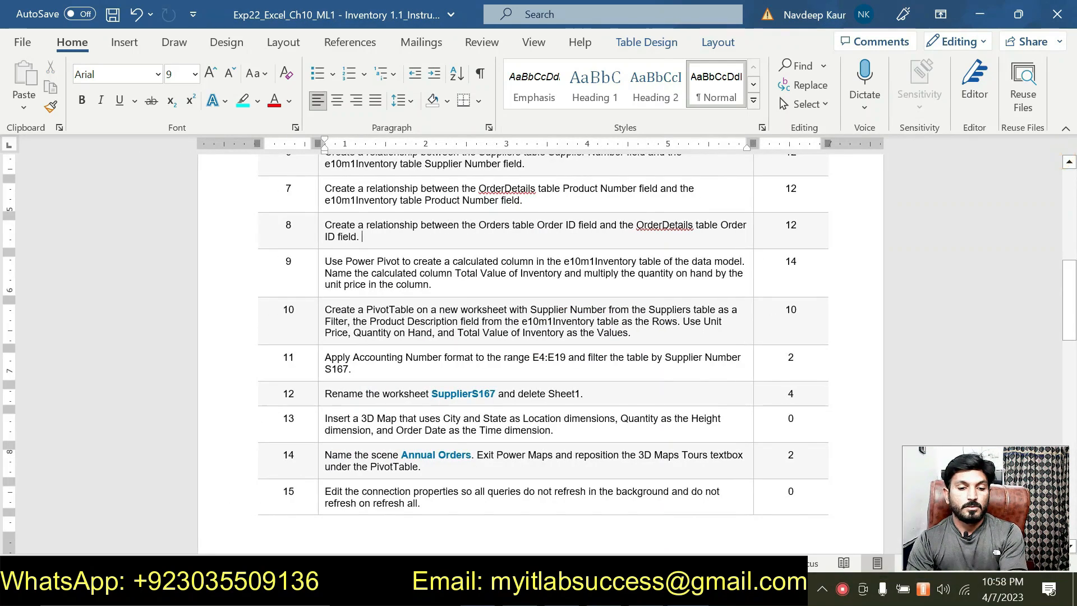
scroll(540, 354, up, 1)
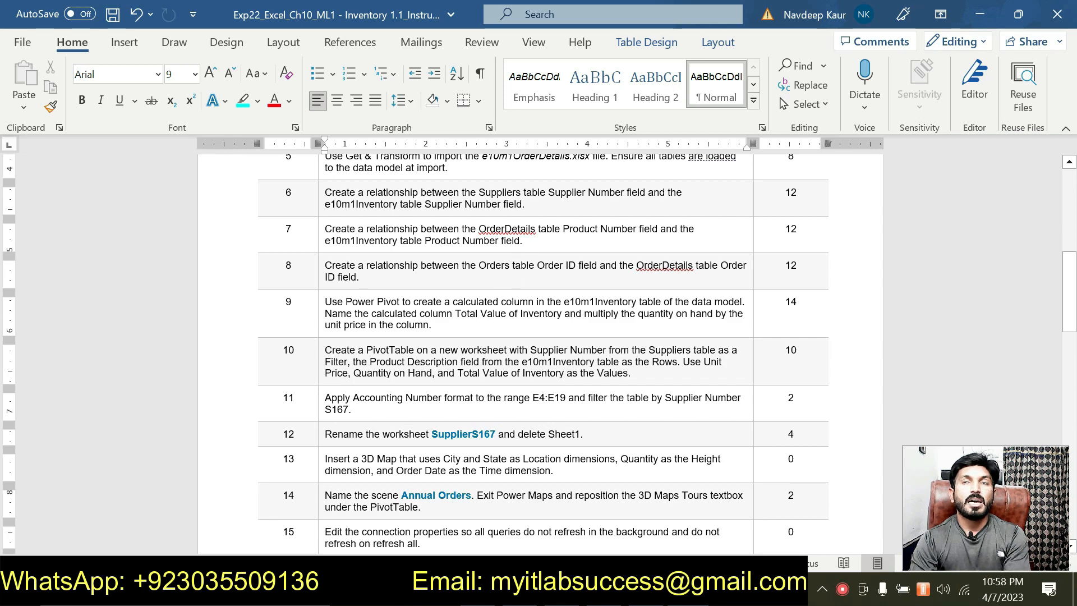
scroll(516, 252, up, 1)
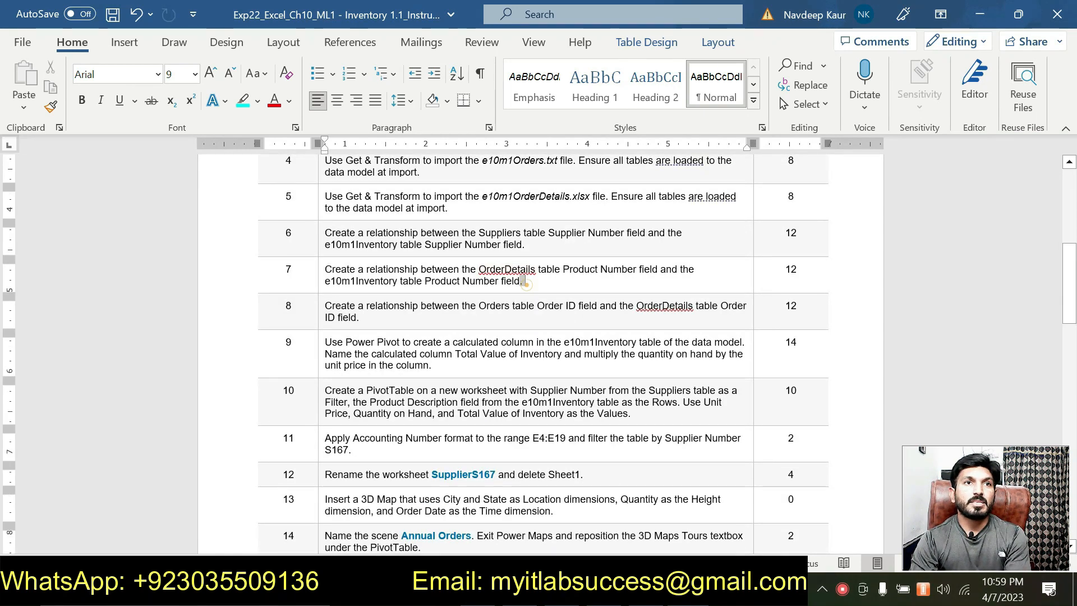
click(406, 322)
double_click(405, 322)
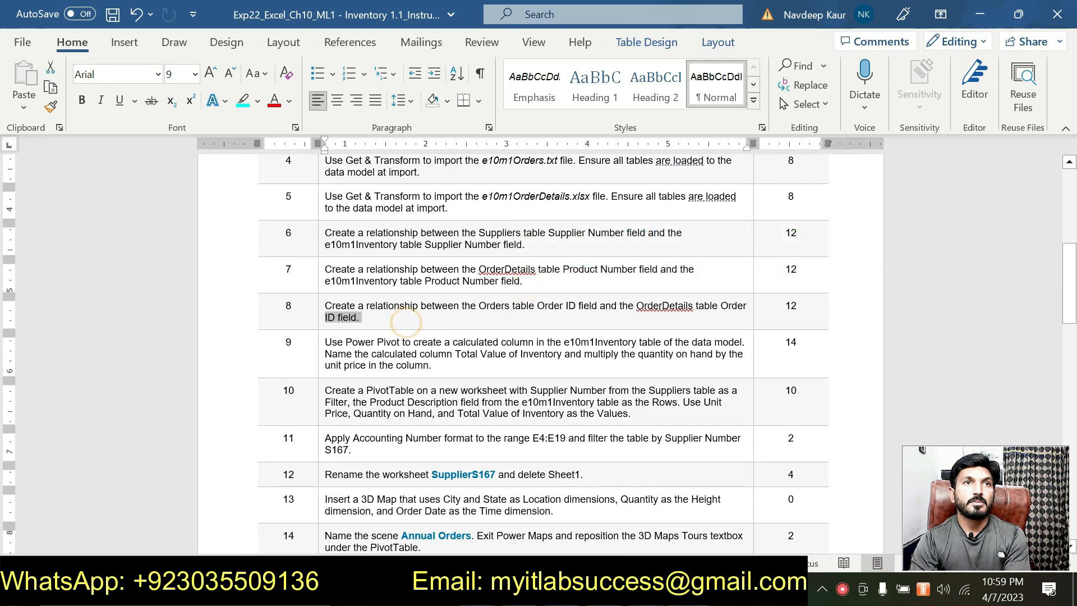
triple_click(538, 279)
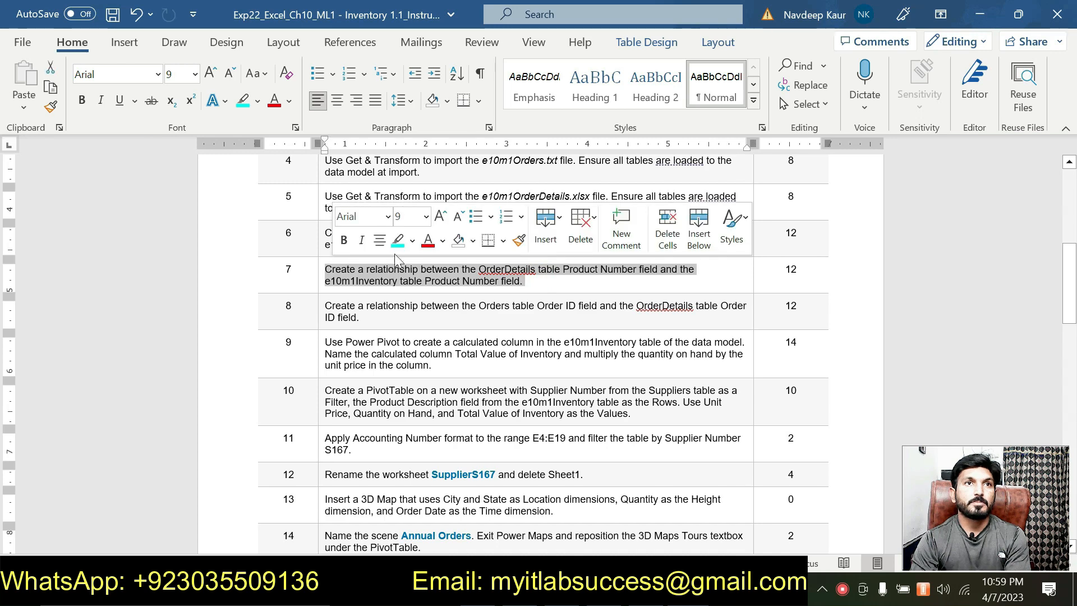
click(392, 241)
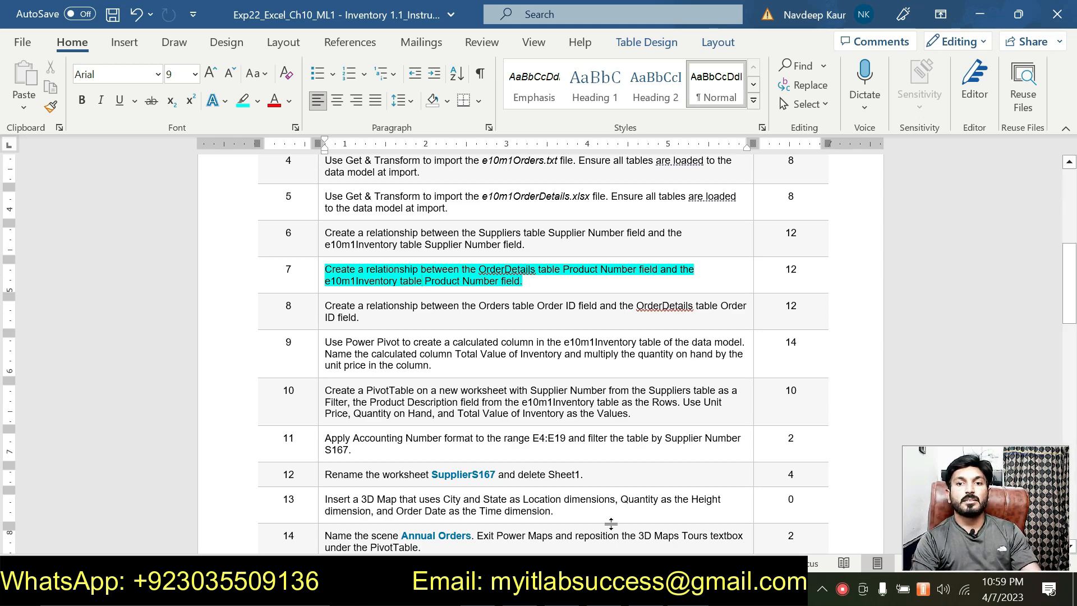
- Switch to the Excel workbook and start a new data model relationship with OrderDetails as the table and Product Number as its foreign column
key(alt+Tab)
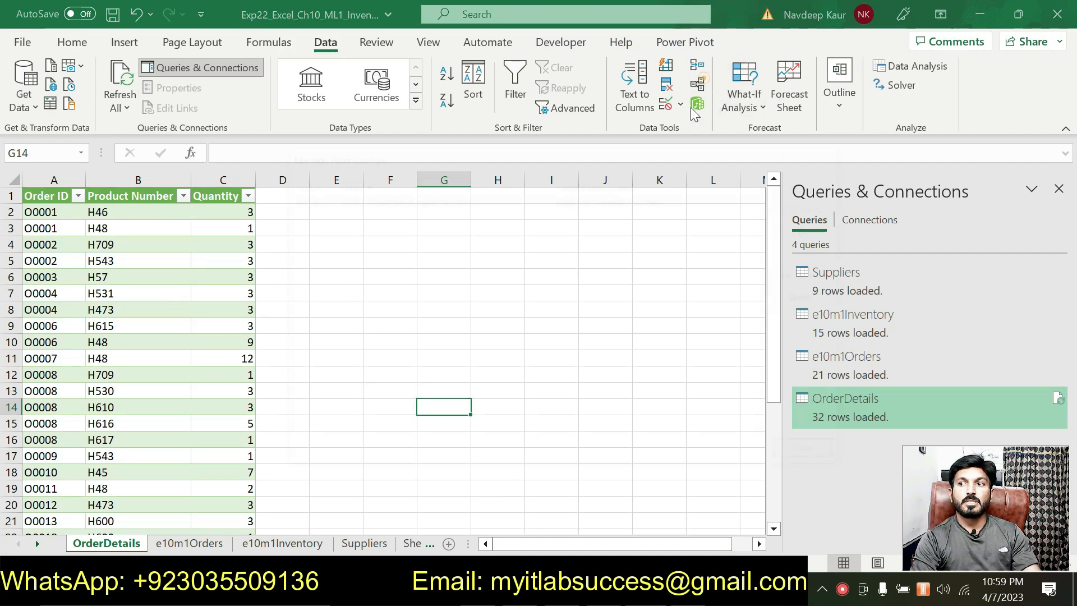
click(697, 84)
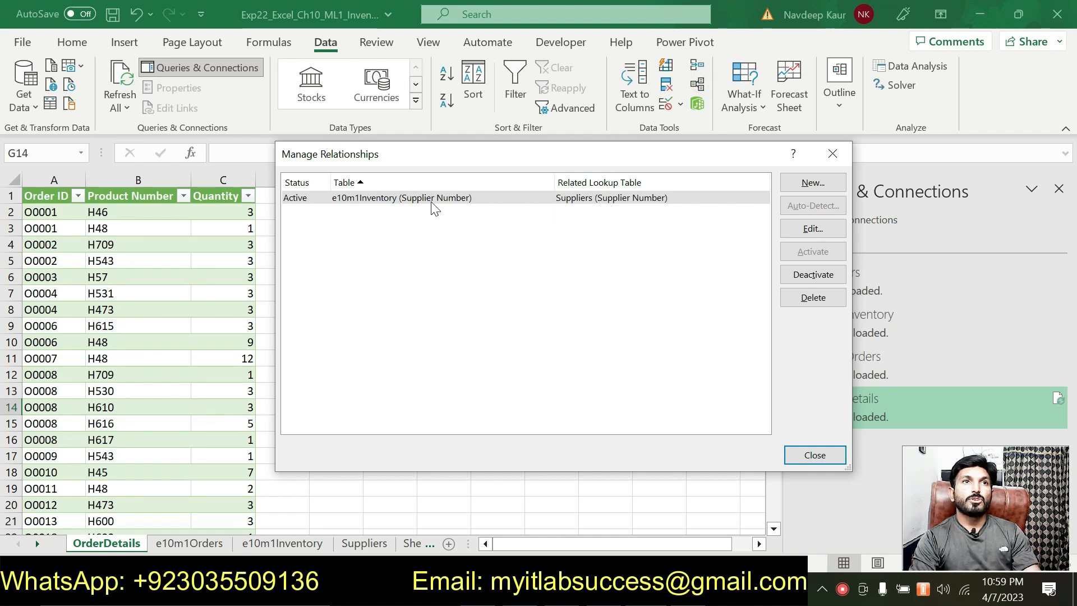
click(803, 184)
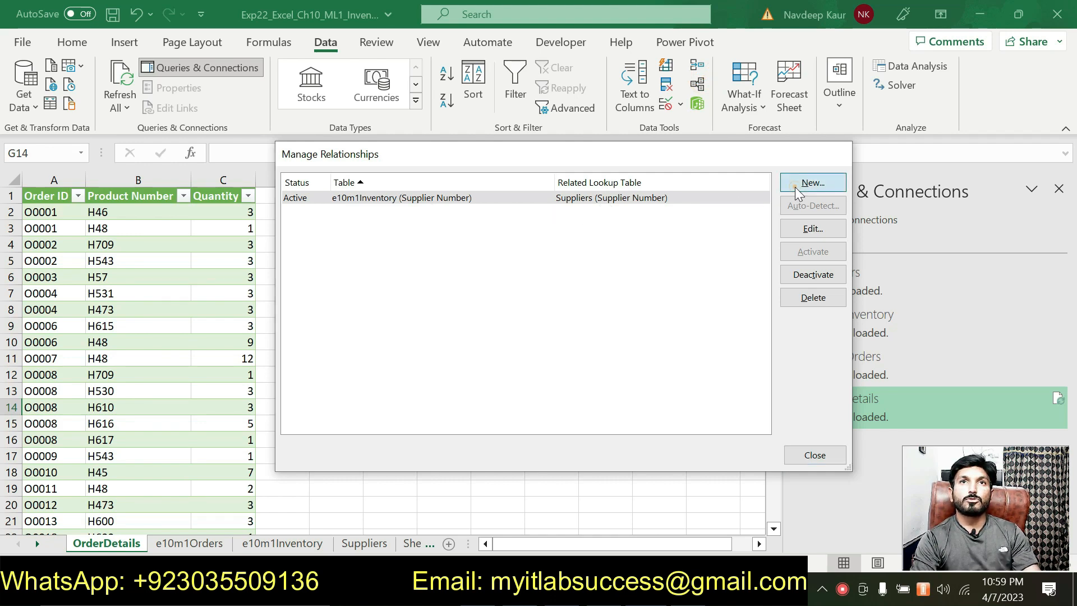
drag(542, 242, 481, 199)
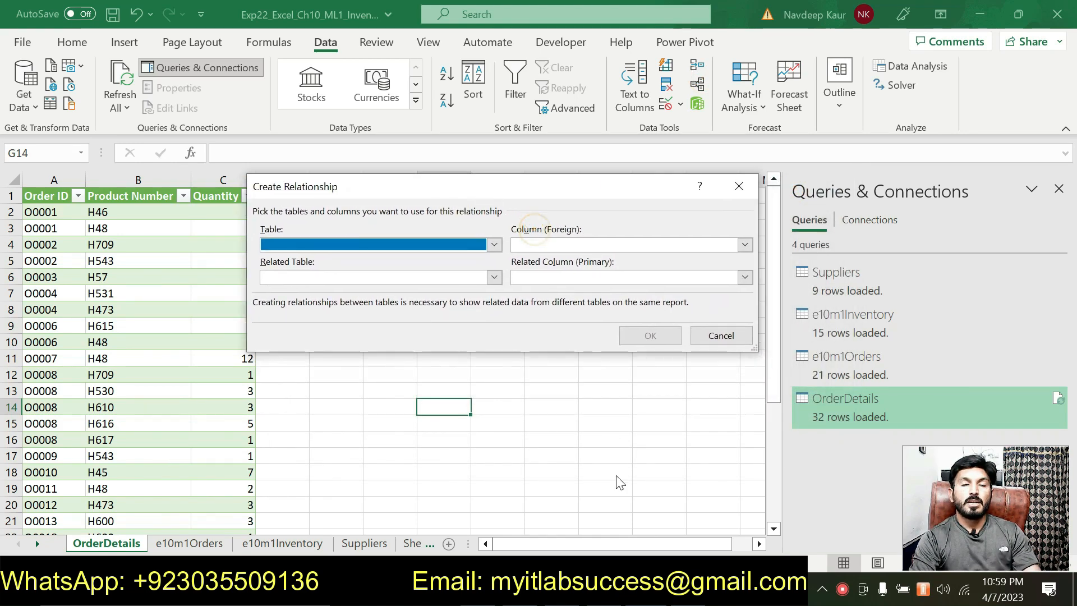
key(alt+Tab)
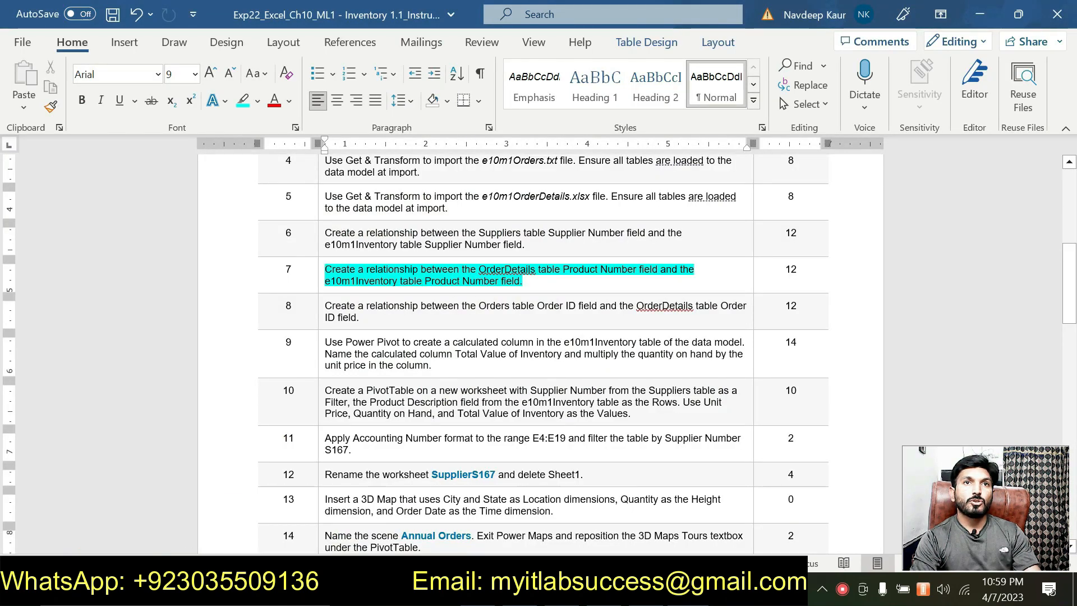
click(486, 269)
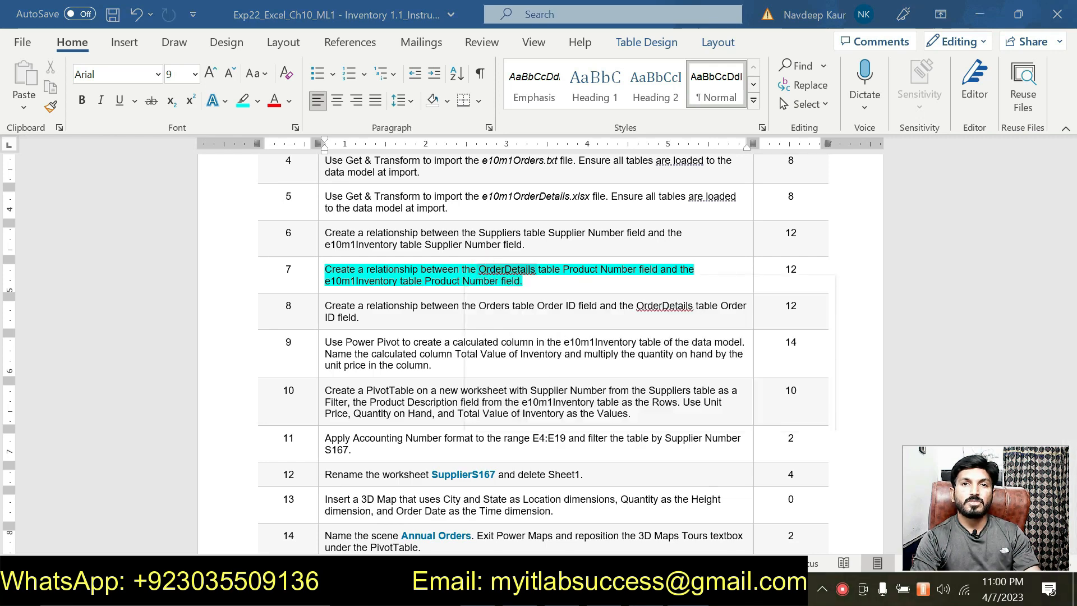
key(alt+Tab)
click(495, 245)
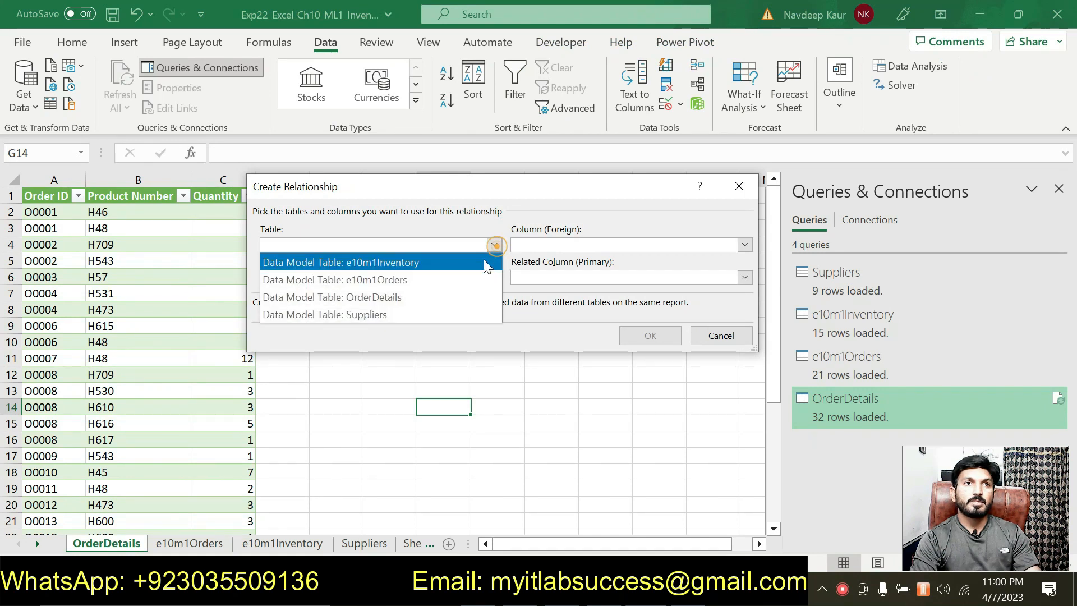
click(452, 295)
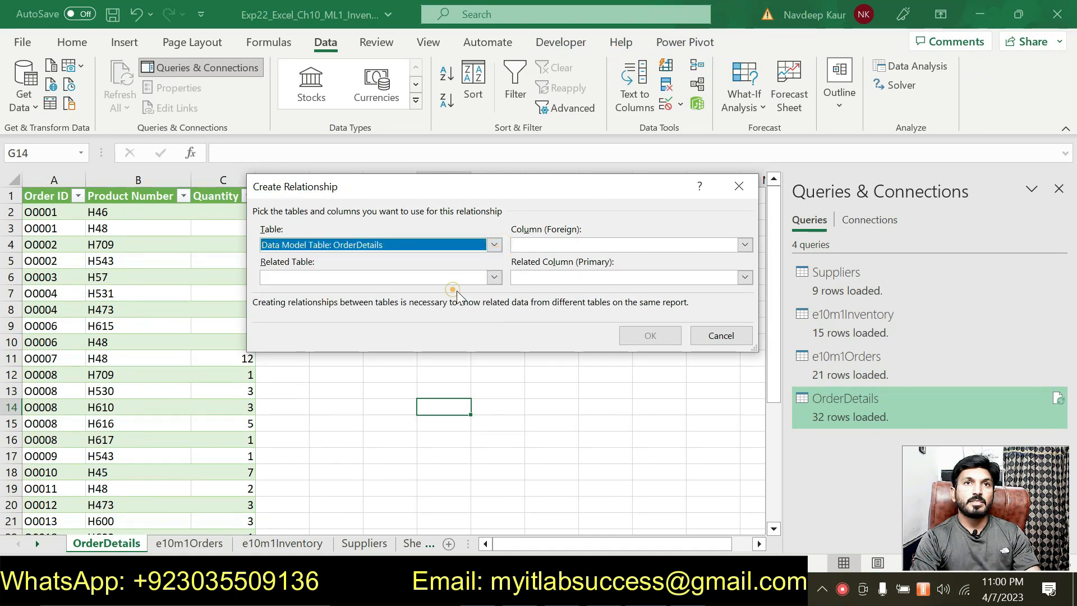
click(750, 242)
click(620, 278)
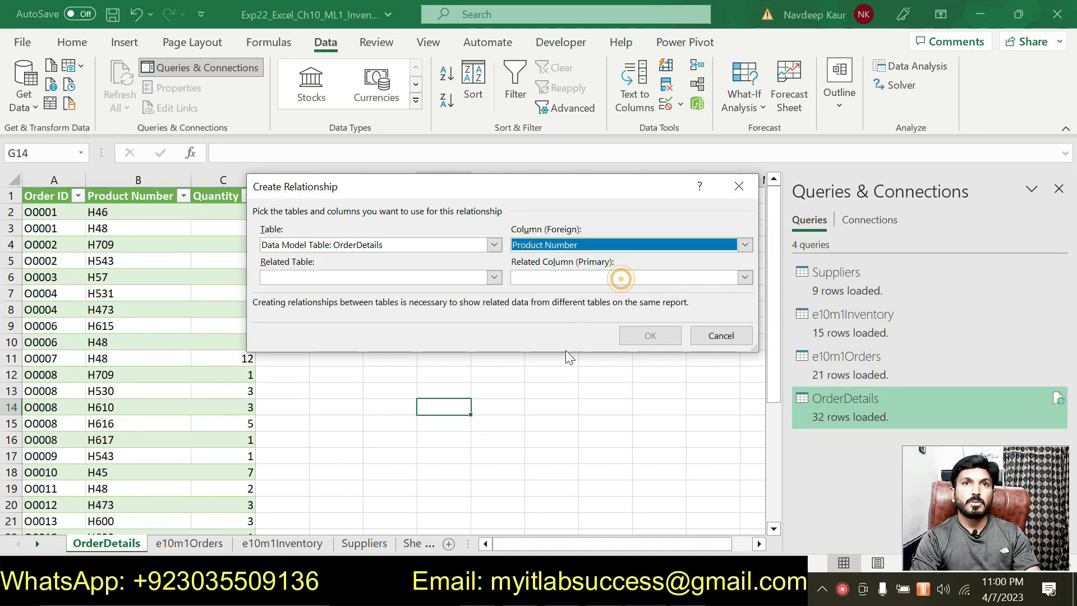
- Check instruction 7 in Word, relate OrderDetails to the e10m1Inventory table's Product Number column in Excel, and close the relationship manager
key(alt+Tab)
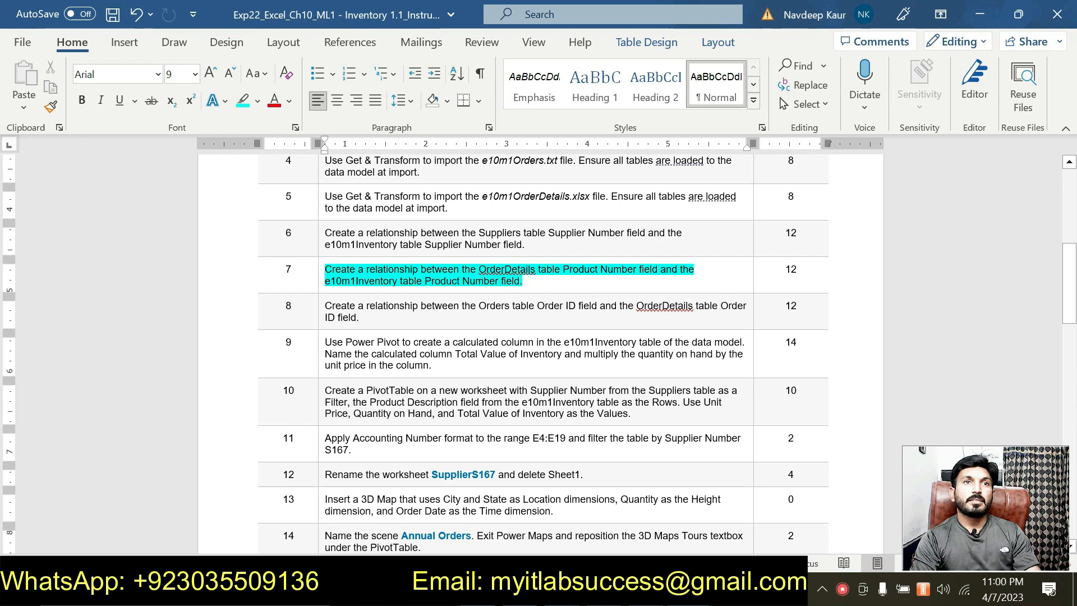
click(387, 282)
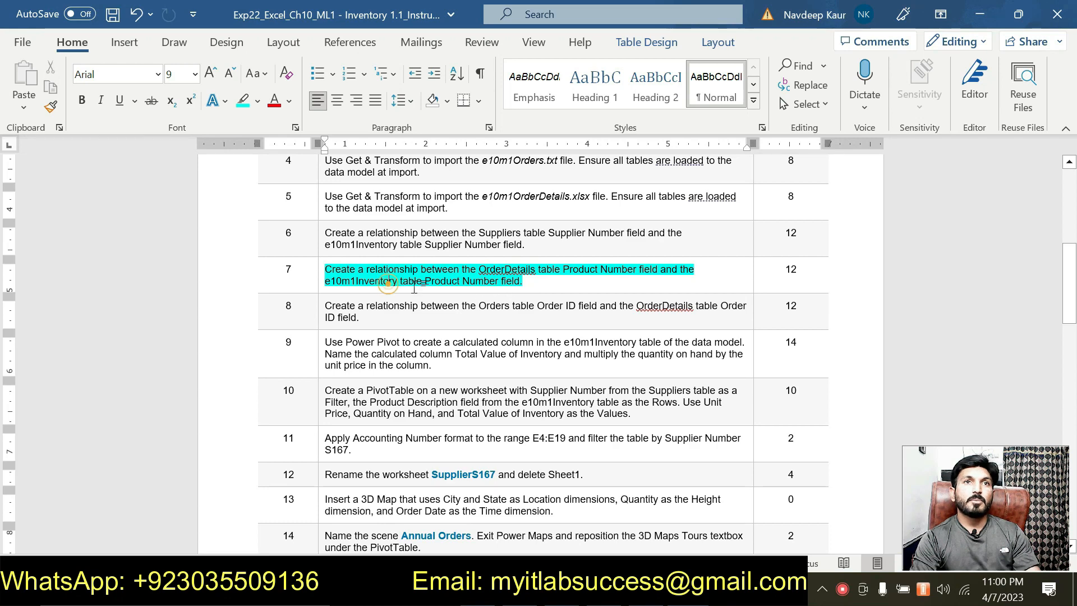
key(alt+Tab)
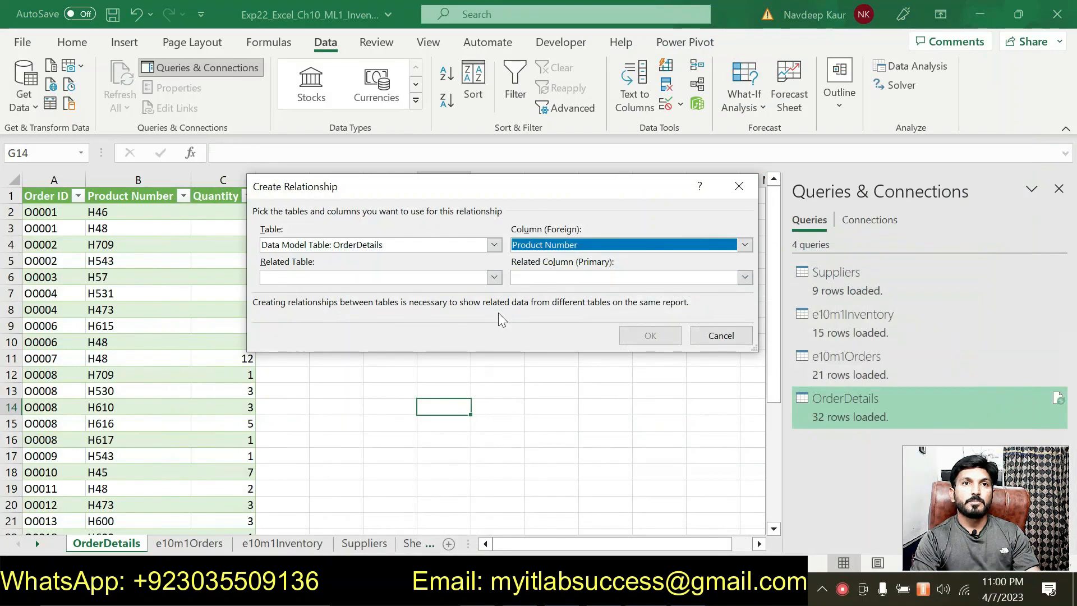
click(494, 277)
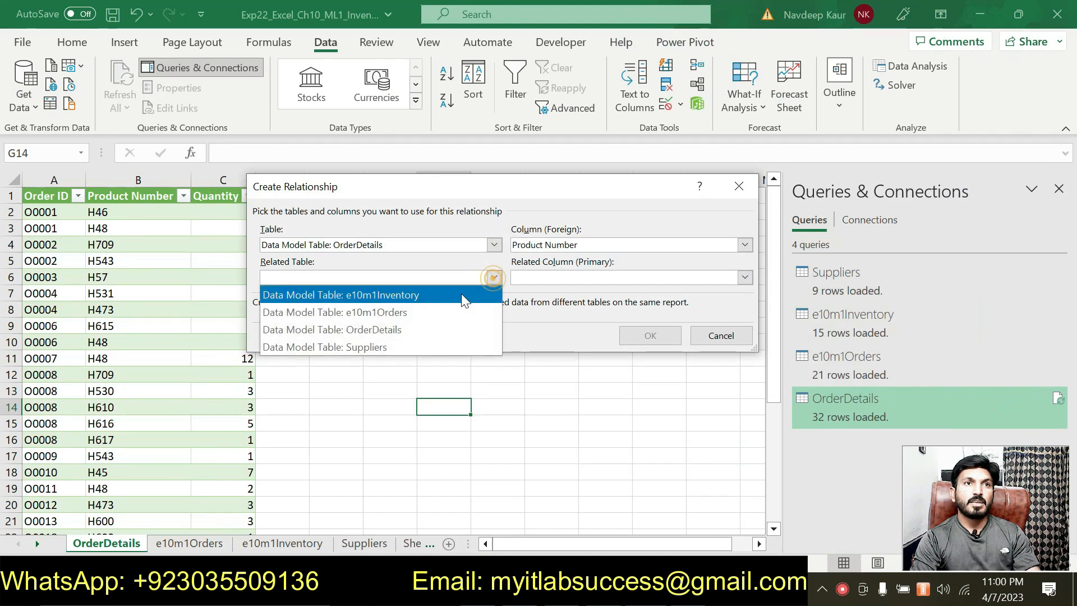
click(418, 295)
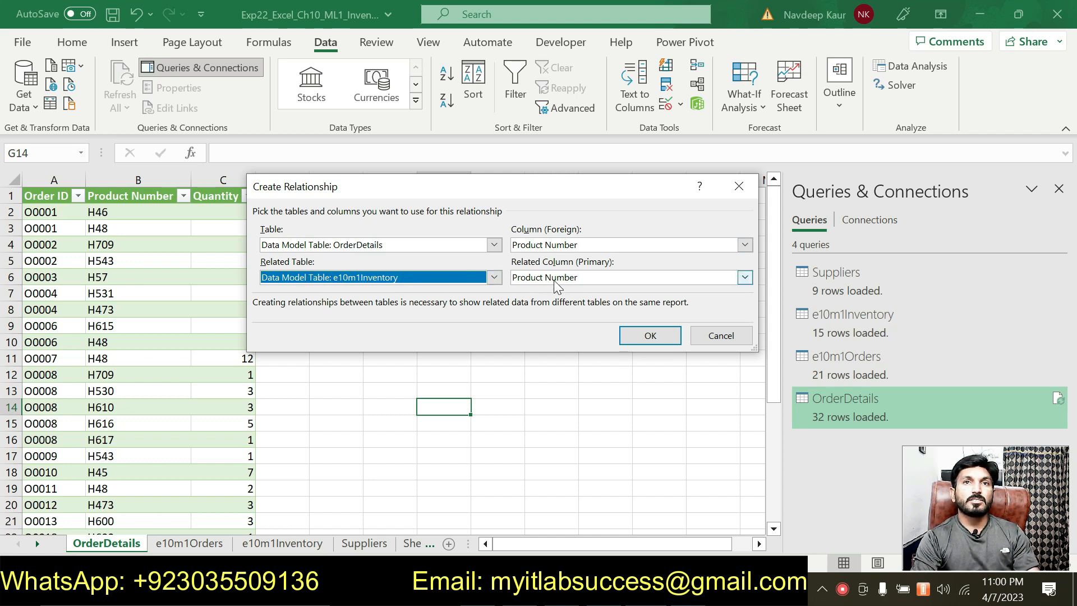
click(639, 335)
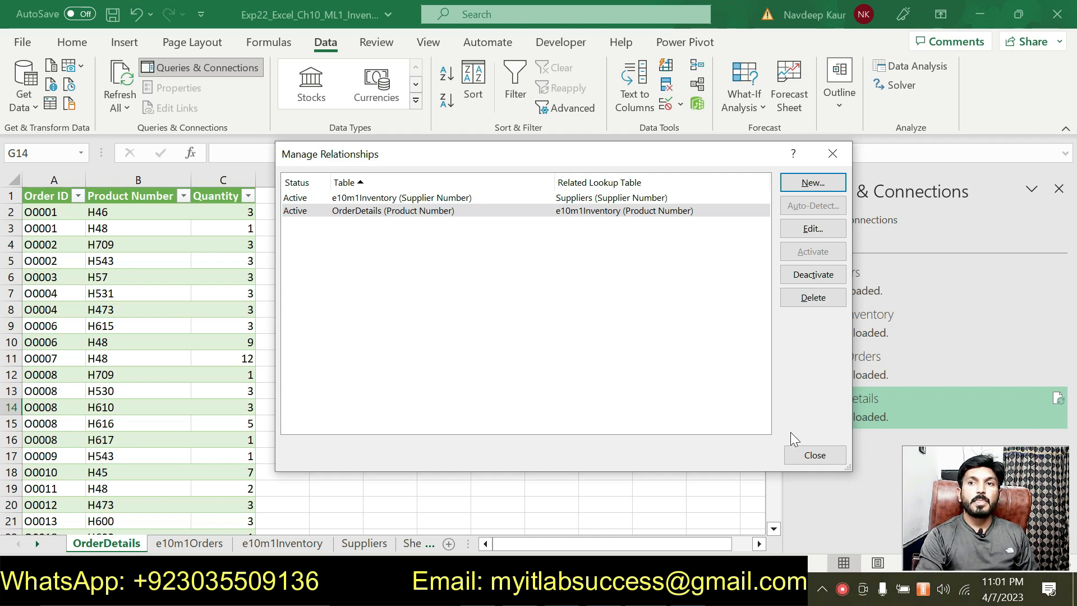
click(798, 459)
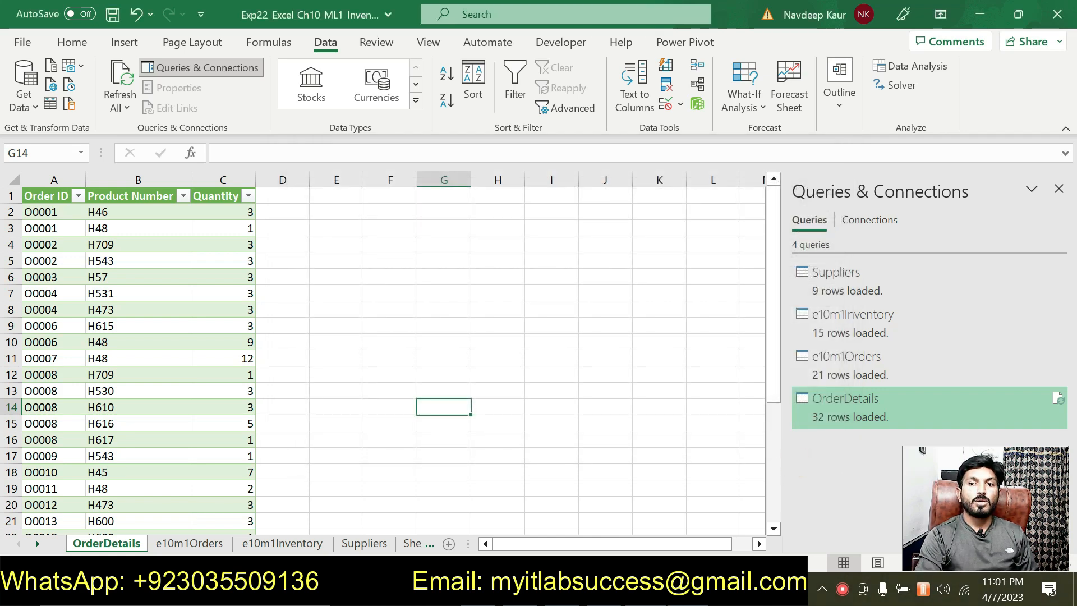
- Switch to the Word instructions and remove the highlight from instruction 7
key(alt+Tab)
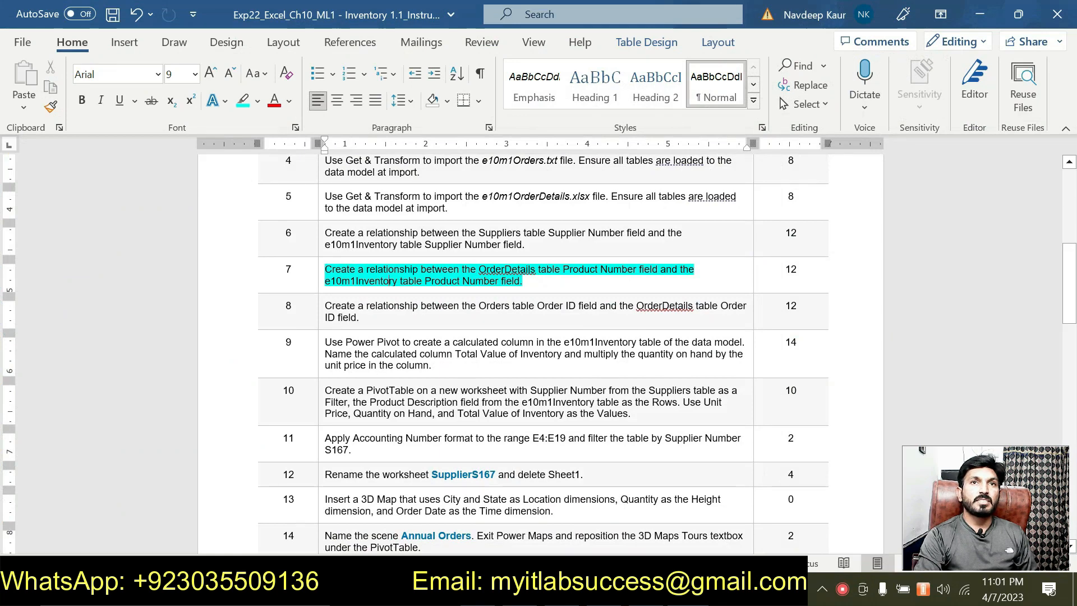
drag(528, 281, 325, 270)
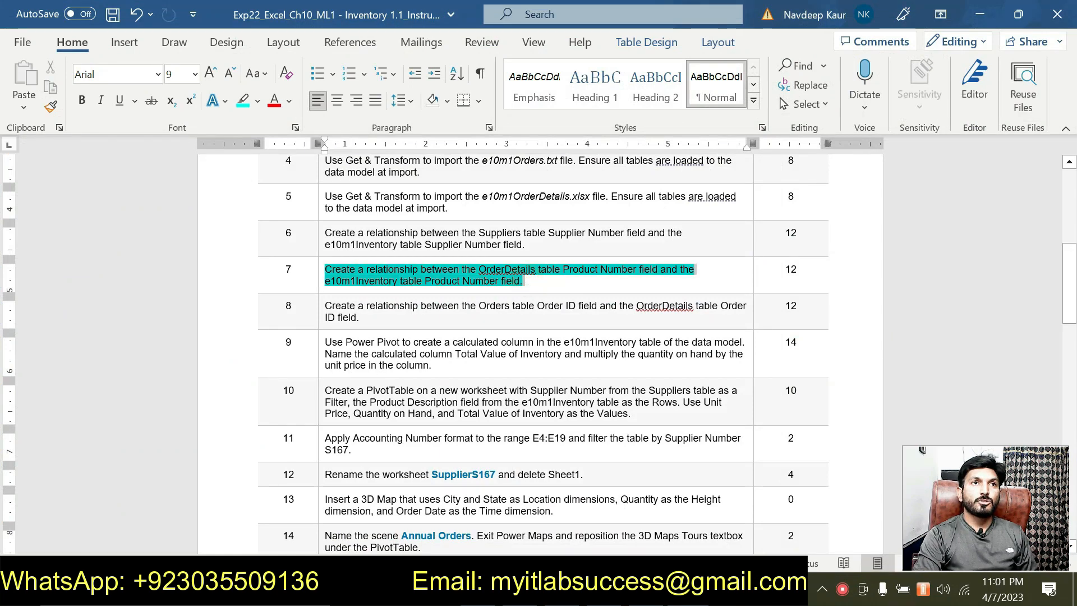
click(395, 239)
- Append "=56" to the points value of instruction 7 and highlight that points entry in cyan
scroll(809, 202, up, 4)
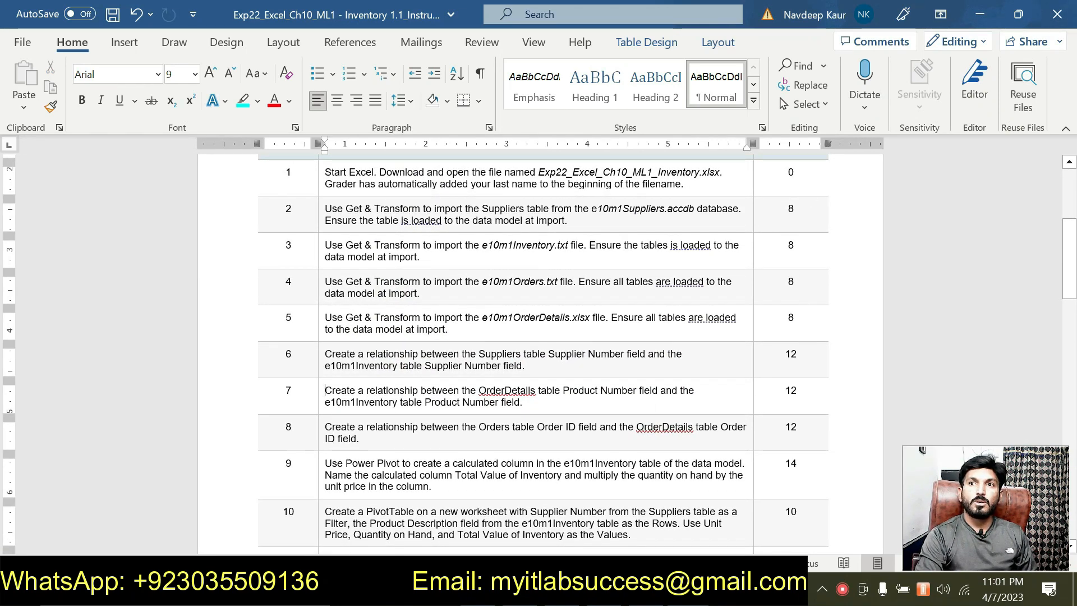
double_click(791, 353)
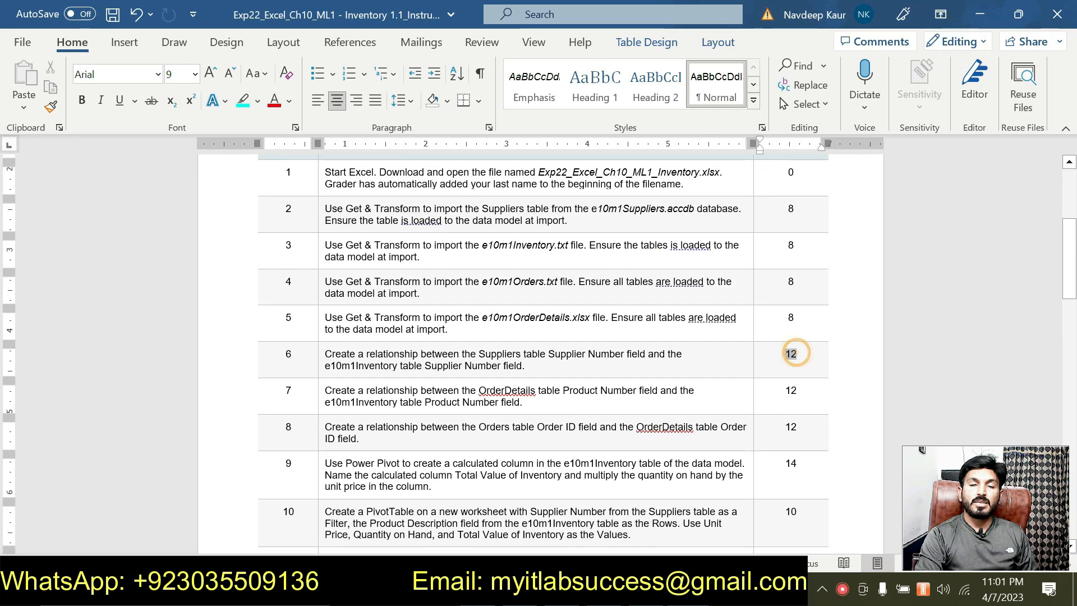
scroll(738, 383, down, 1)
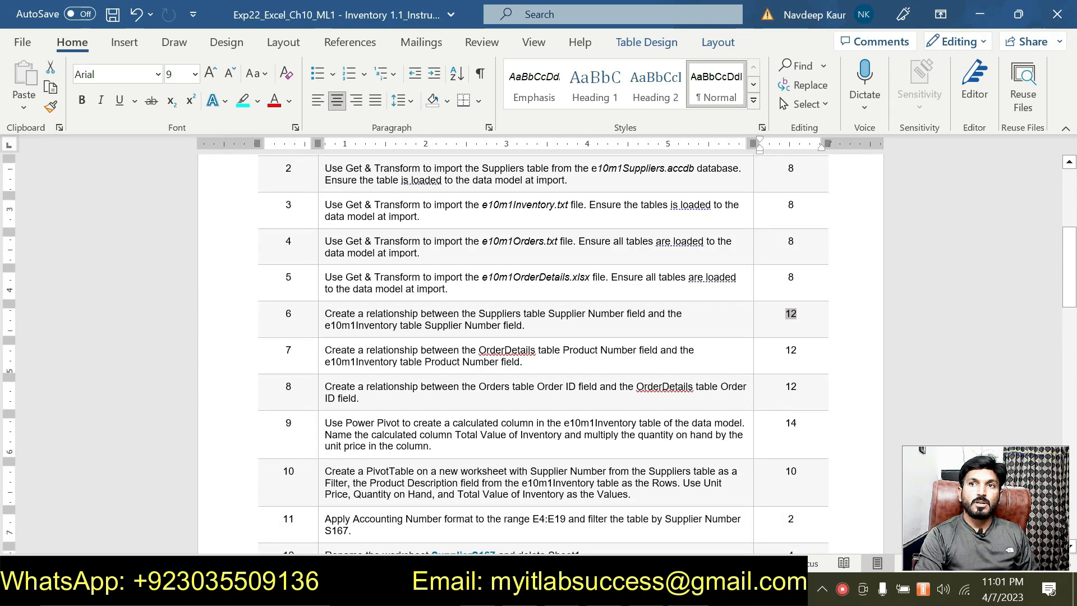
drag(804, 355, 778, 359)
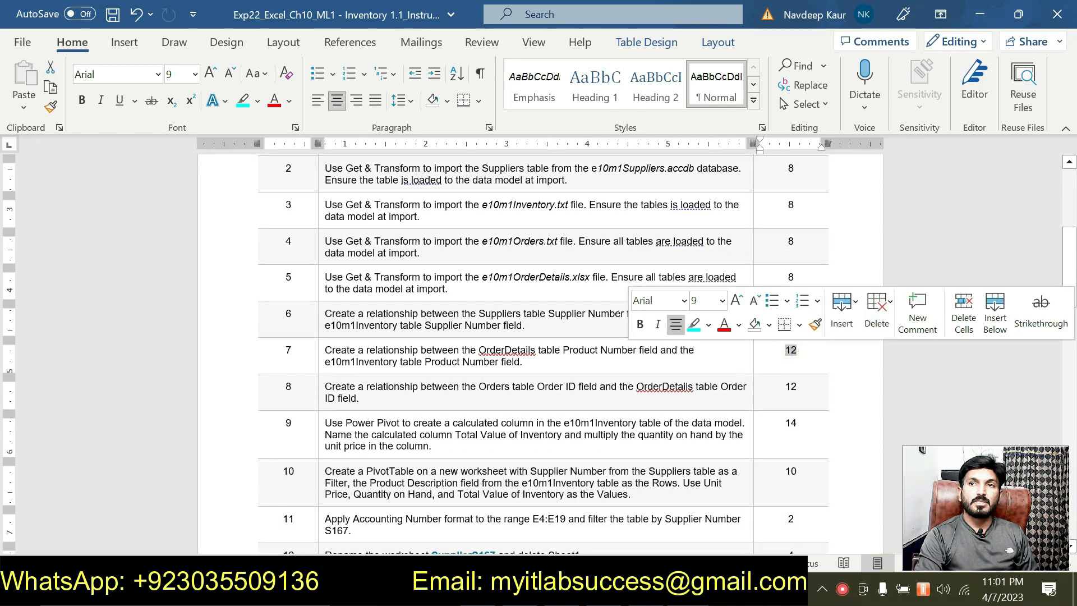
click(806, 358)
text(=56)
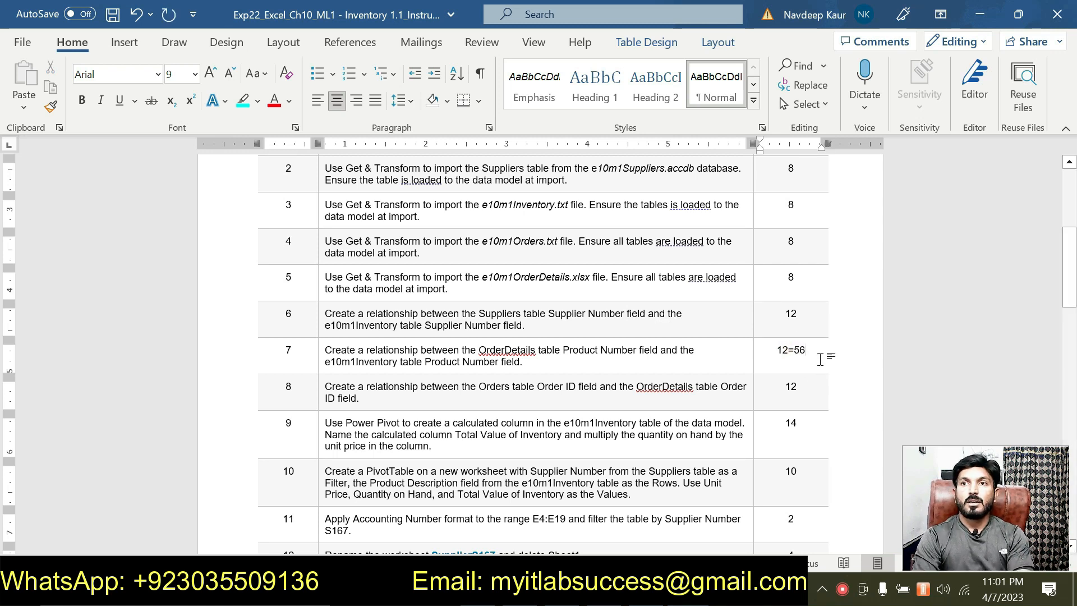
drag(809, 348, 776, 351)
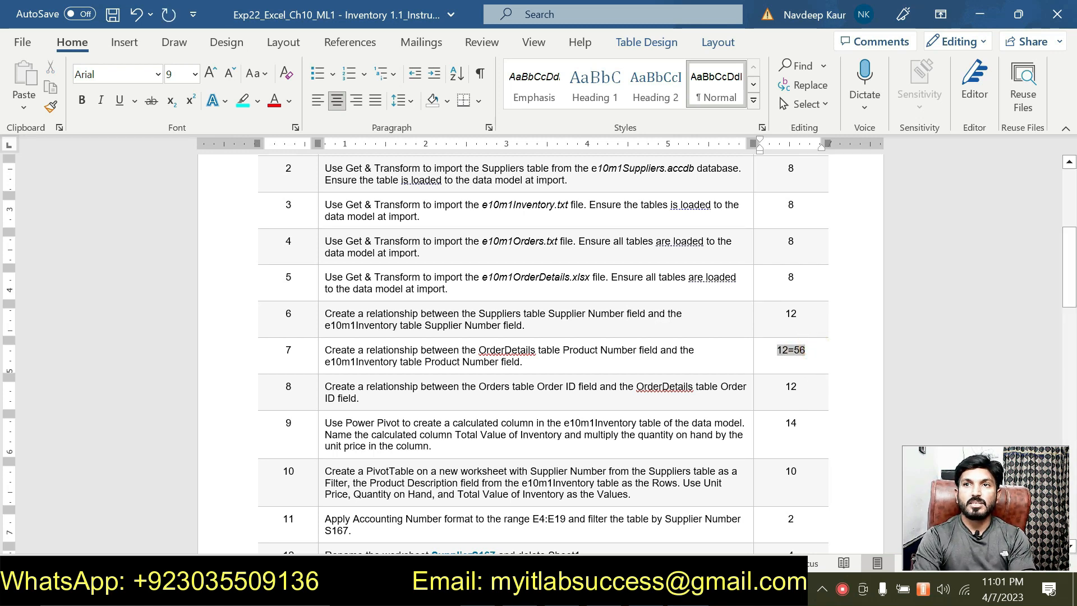
click(694, 318)
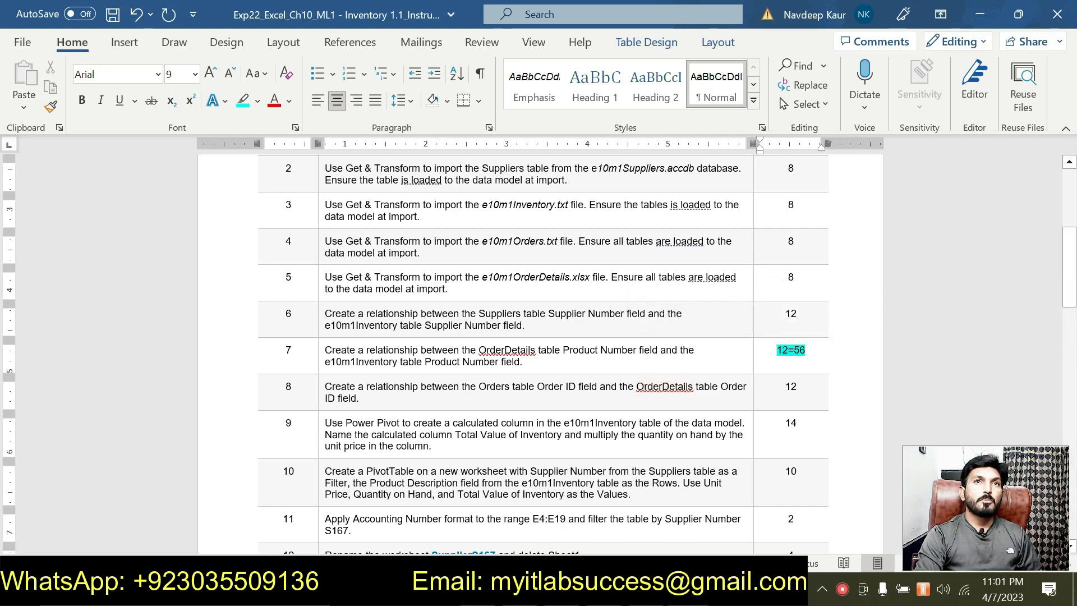
- Highlight the phrases "Total Value of Inventory" and "calculated column" in instruction 9 in cyan
scroll(542, 353, up, 2)
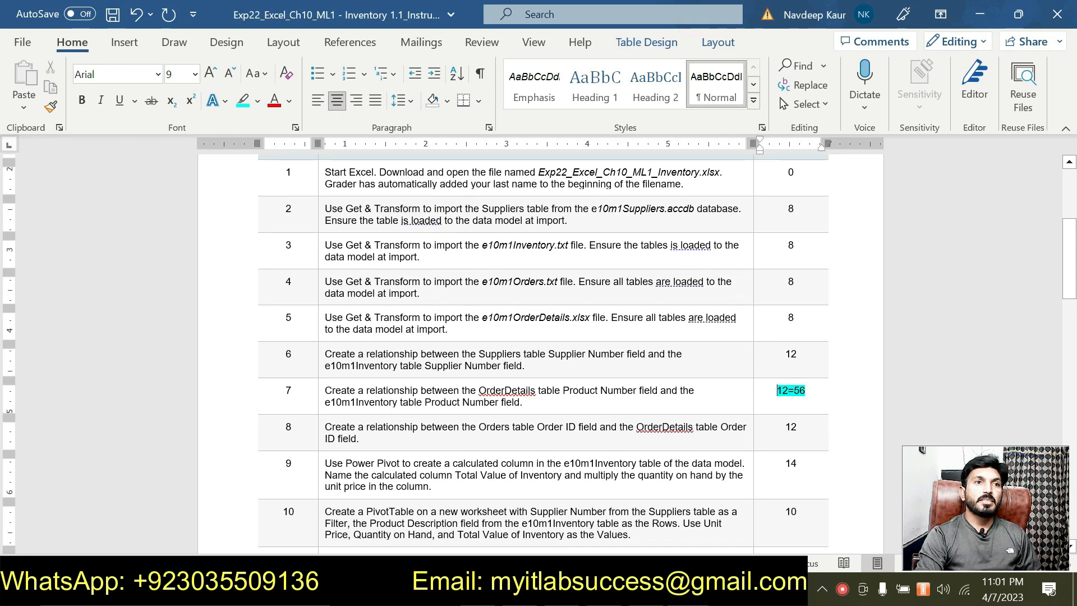
scroll(538, 348, down, 3)
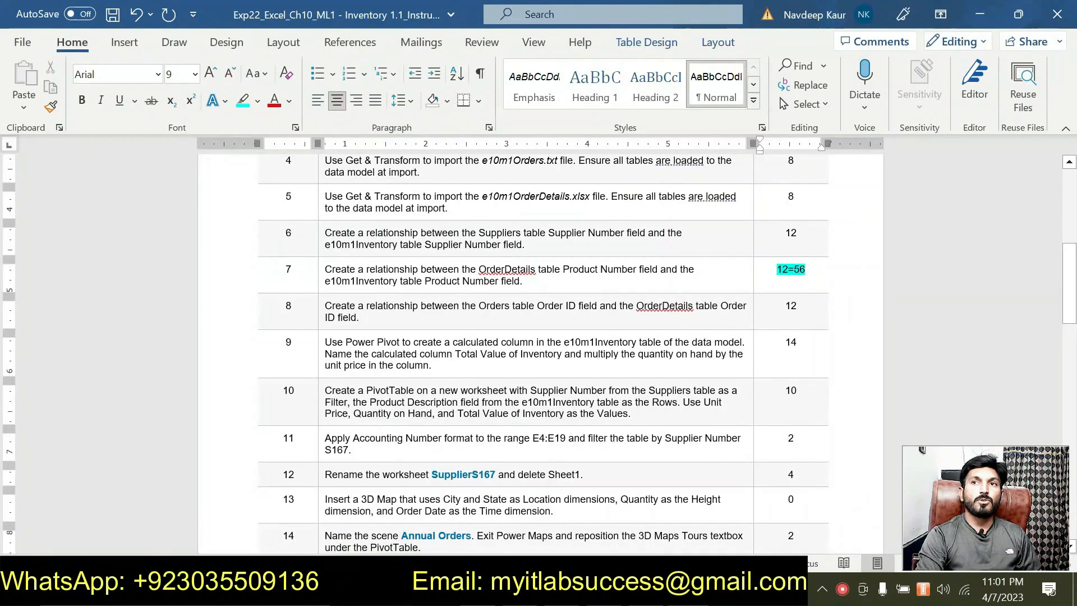
scroll(518, 407, down, 2)
scroll(518, 407, down, 1)
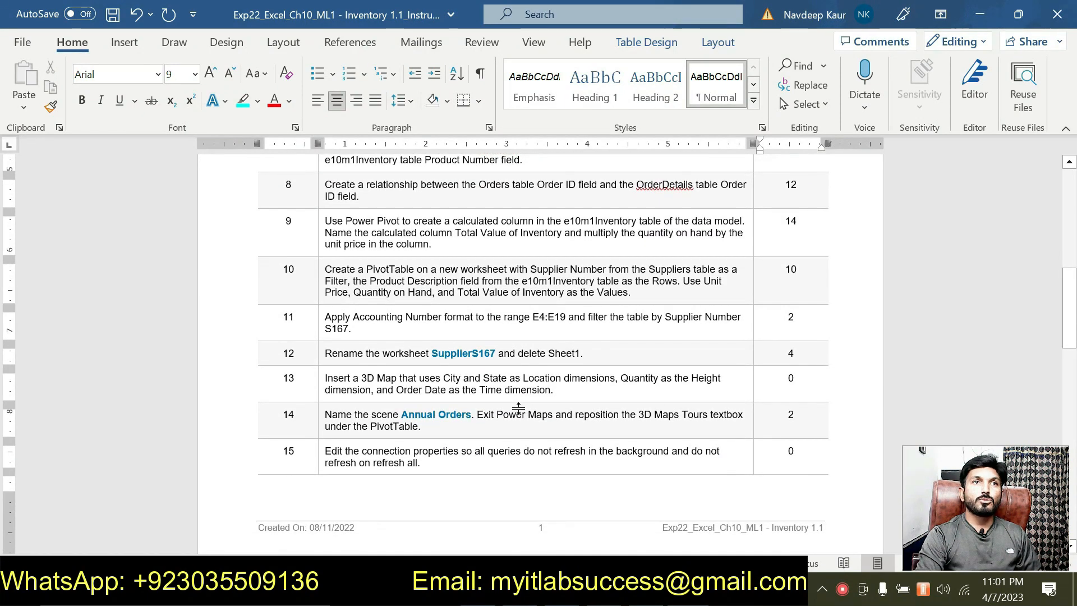
scroll(518, 408, up, 1)
scroll(518, 408, up, 1)
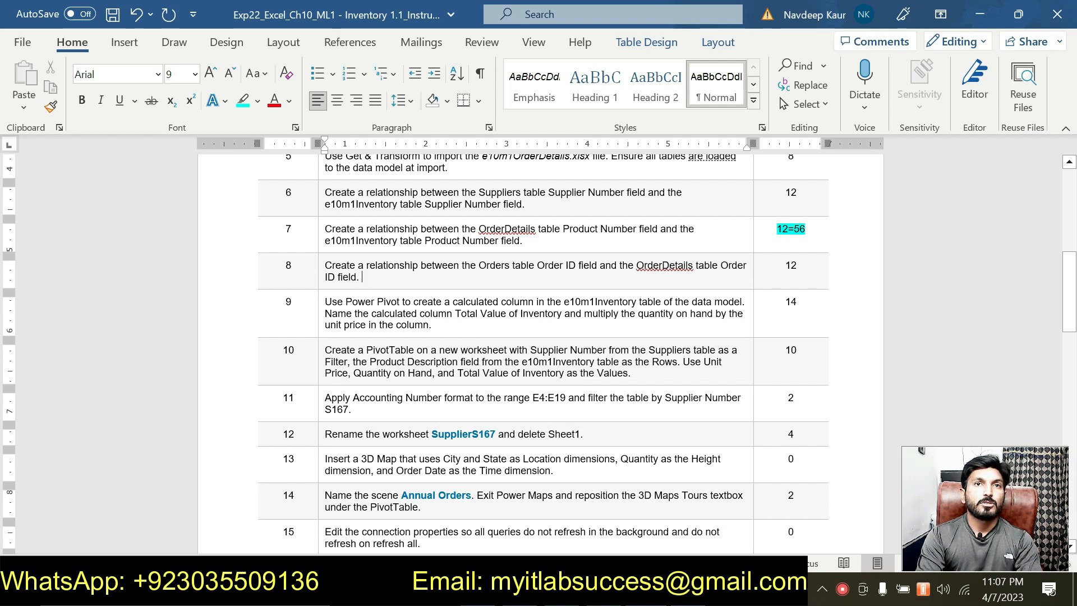
drag(530, 301, 326, 302)
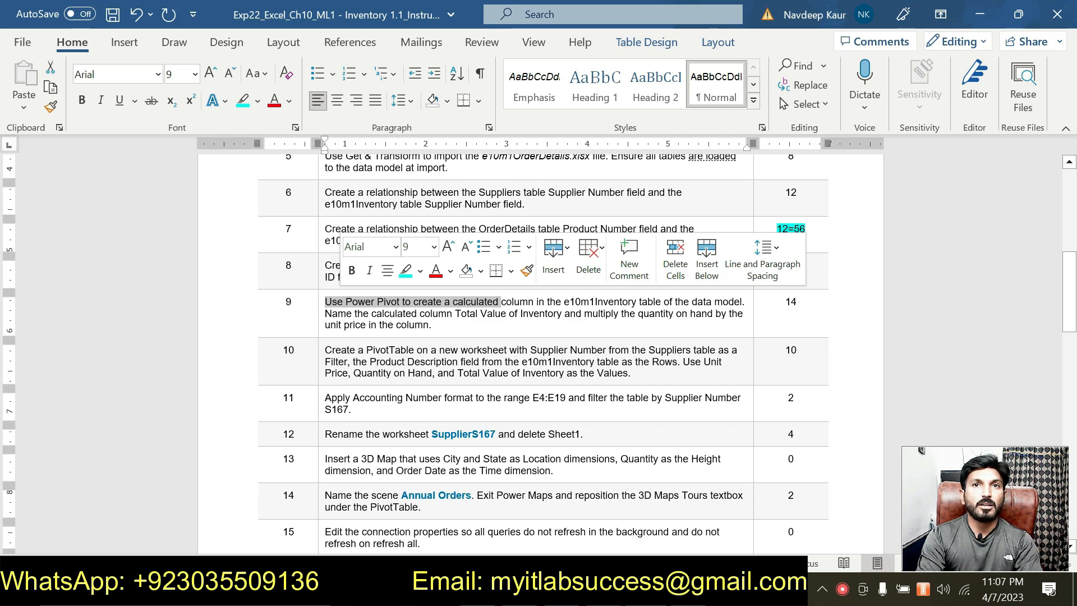
click(597, 313)
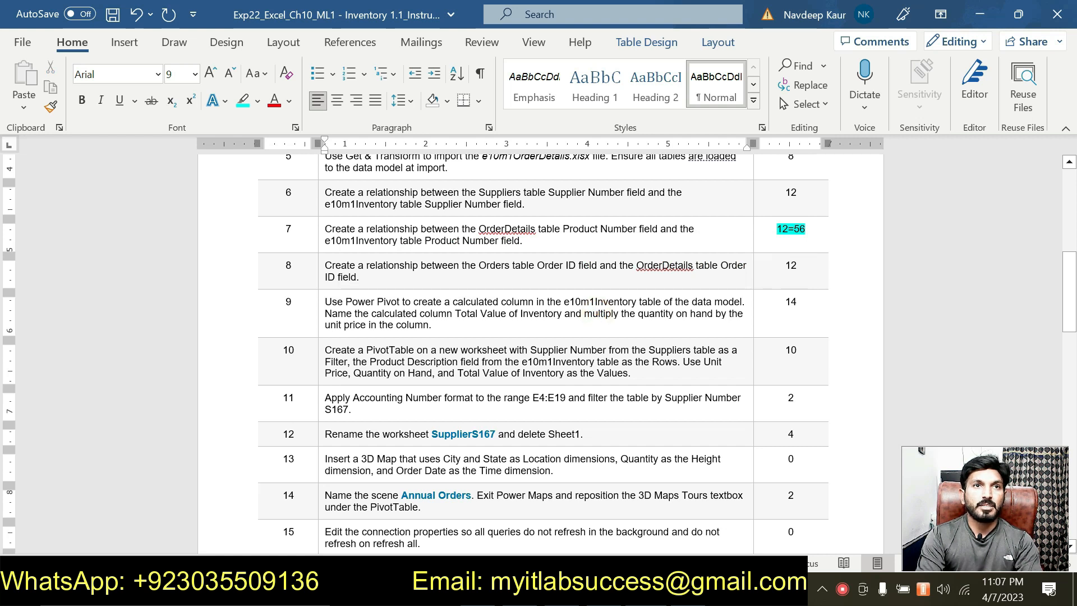
drag(455, 313, 564, 313)
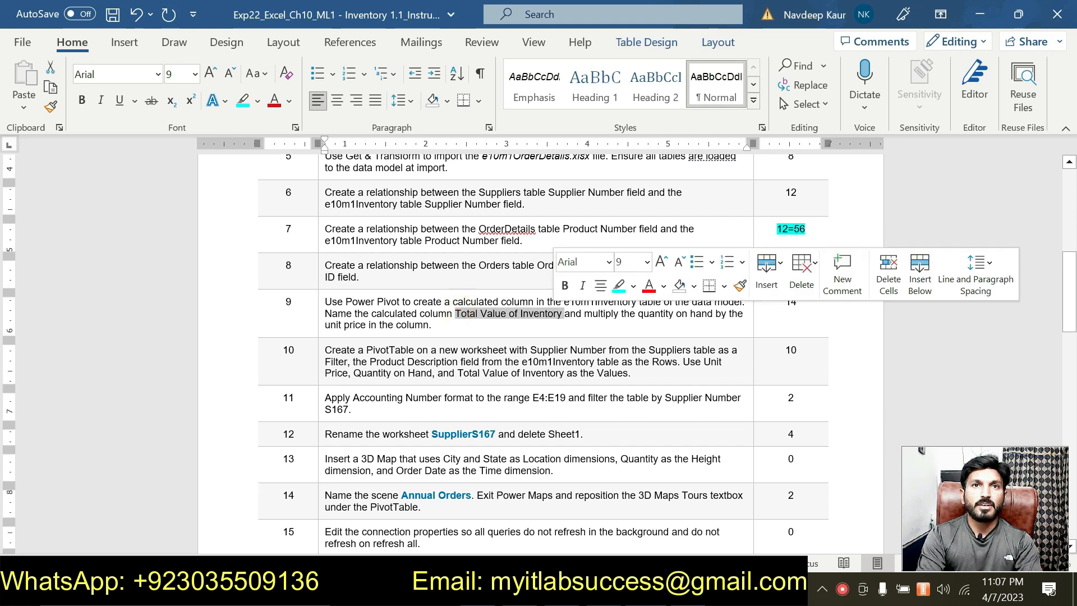
click(615, 284)
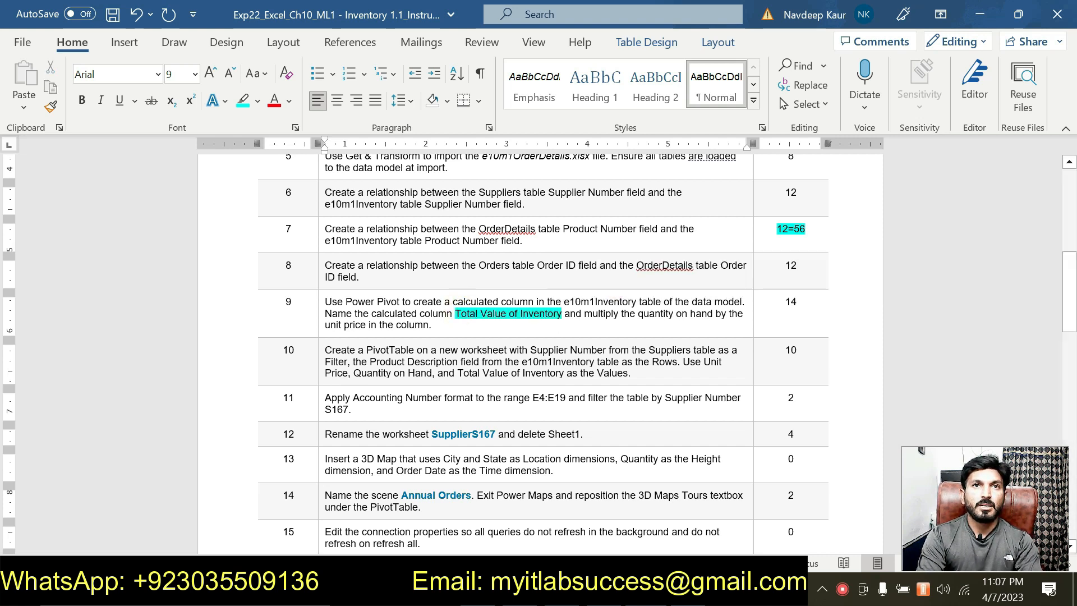
drag(453, 301, 536, 302)
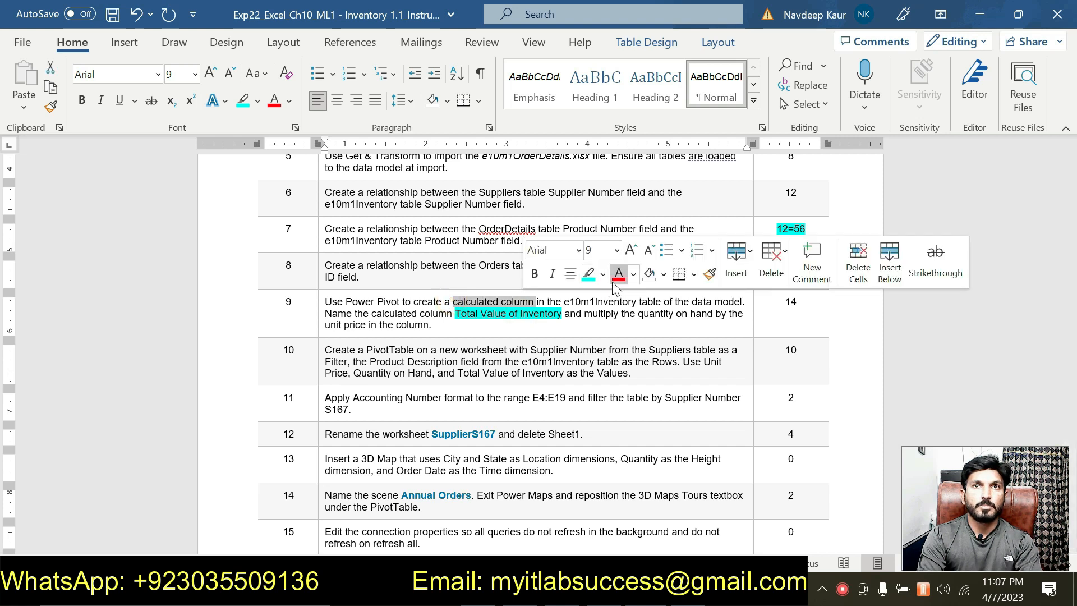
click(588, 274)
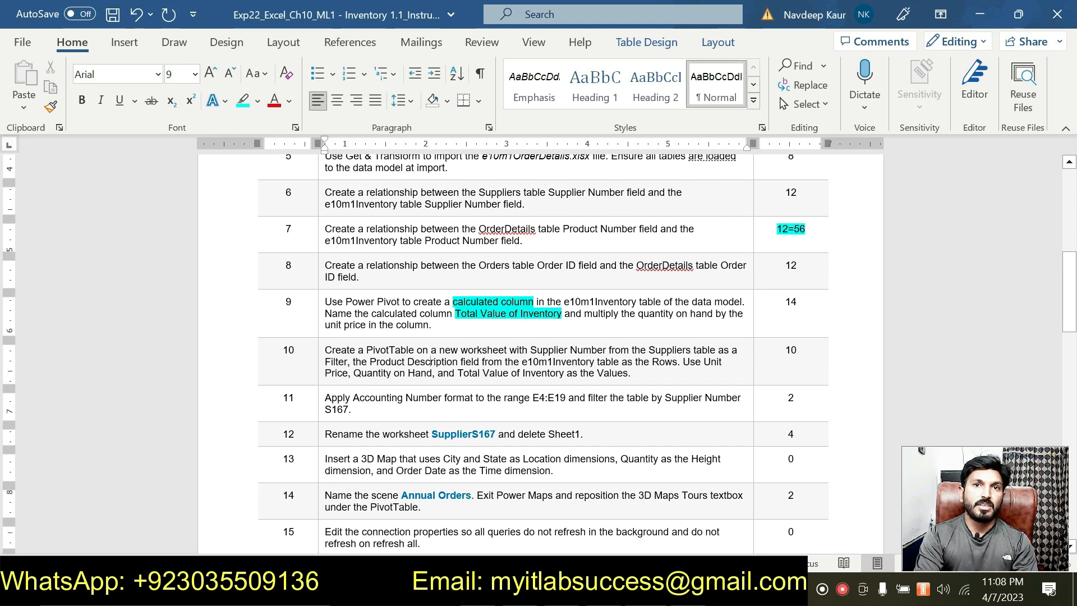
- Check the Total Value of Inventory wording in instruction 10, switch to Excel and examine the Suppliers and e10m1Inventory tables
drag(565, 373, 458, 373)
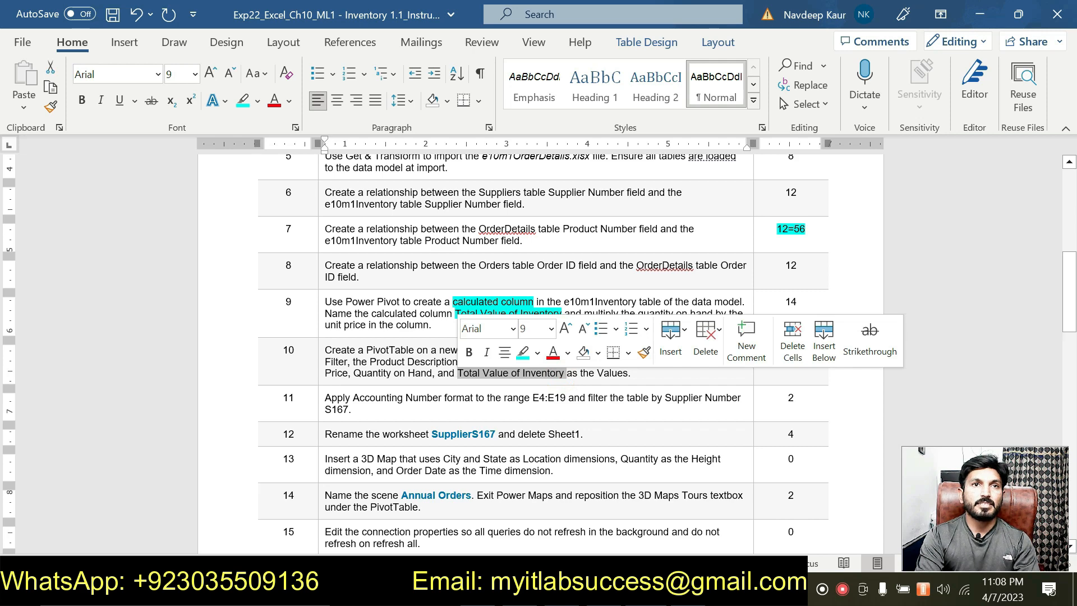
click(465, 293)
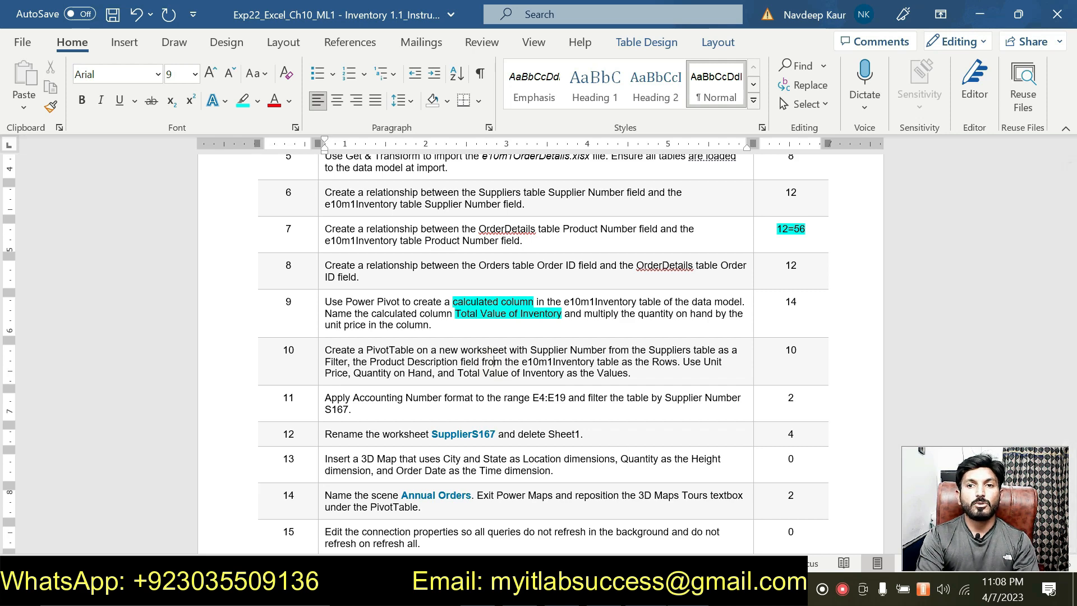
key(alt+Tab)
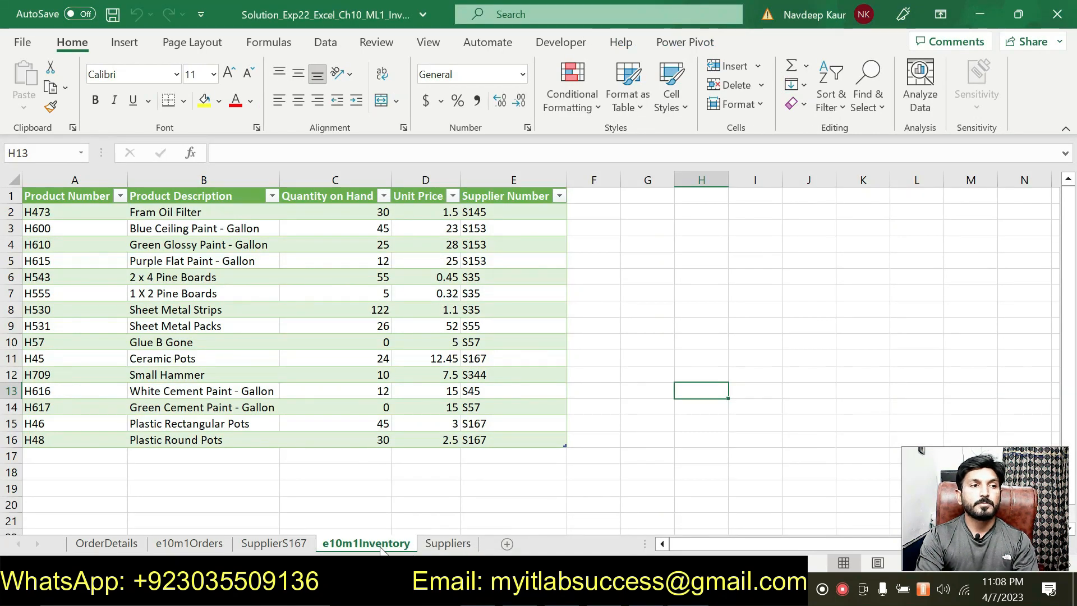
click(448, 542)
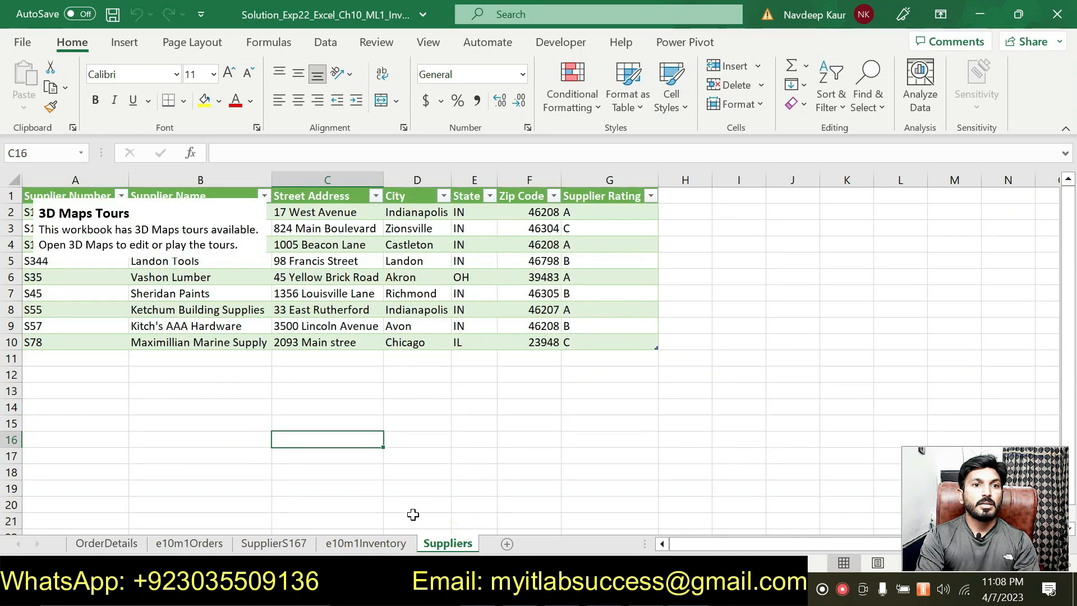
click(396, 544)
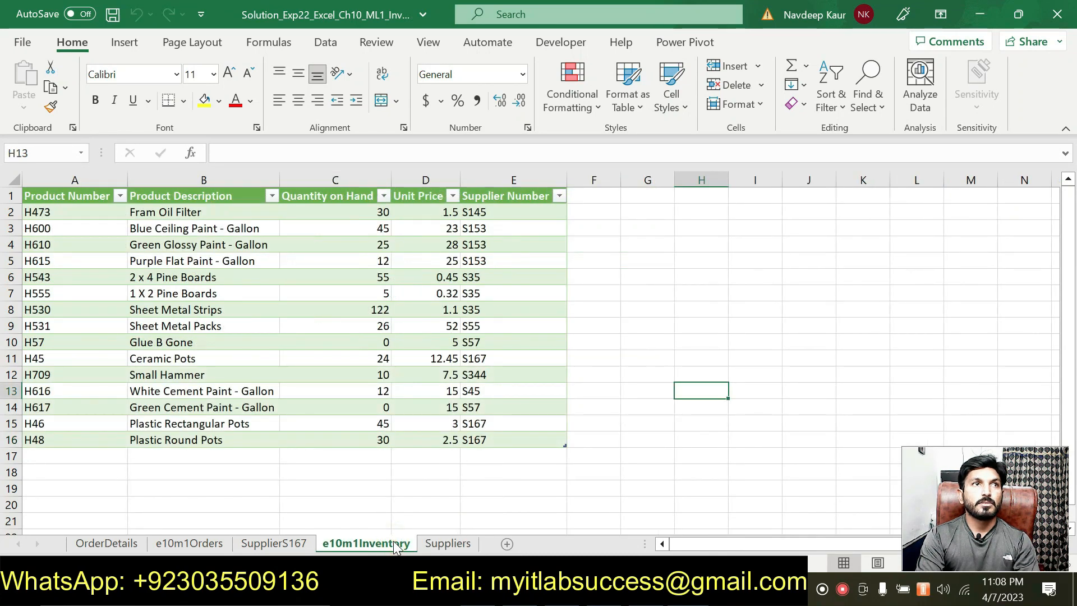
click(414, 357)
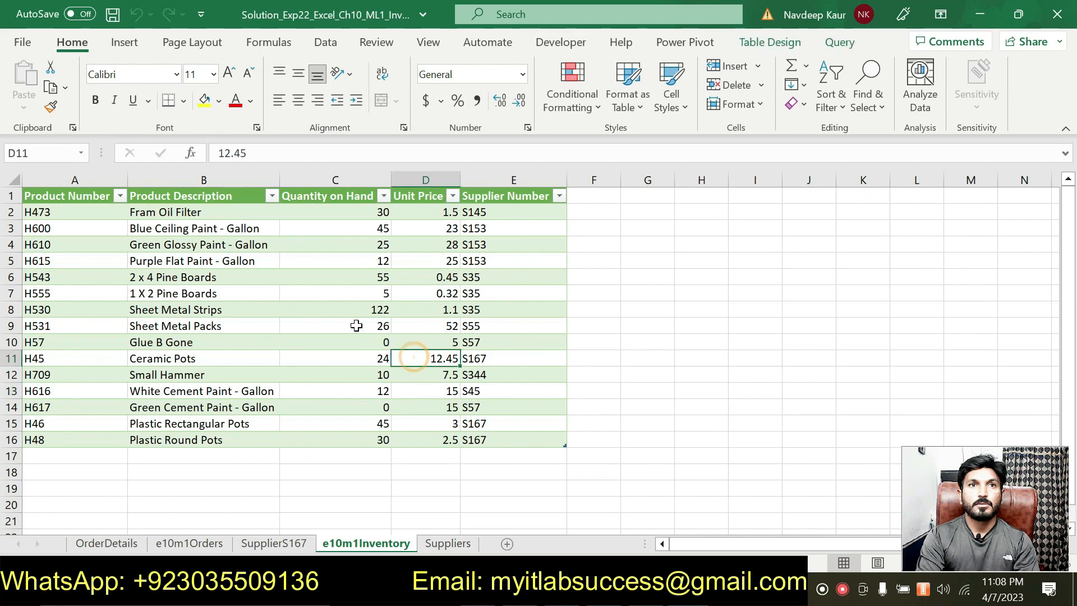
click(279, 315)
click(383, 232)
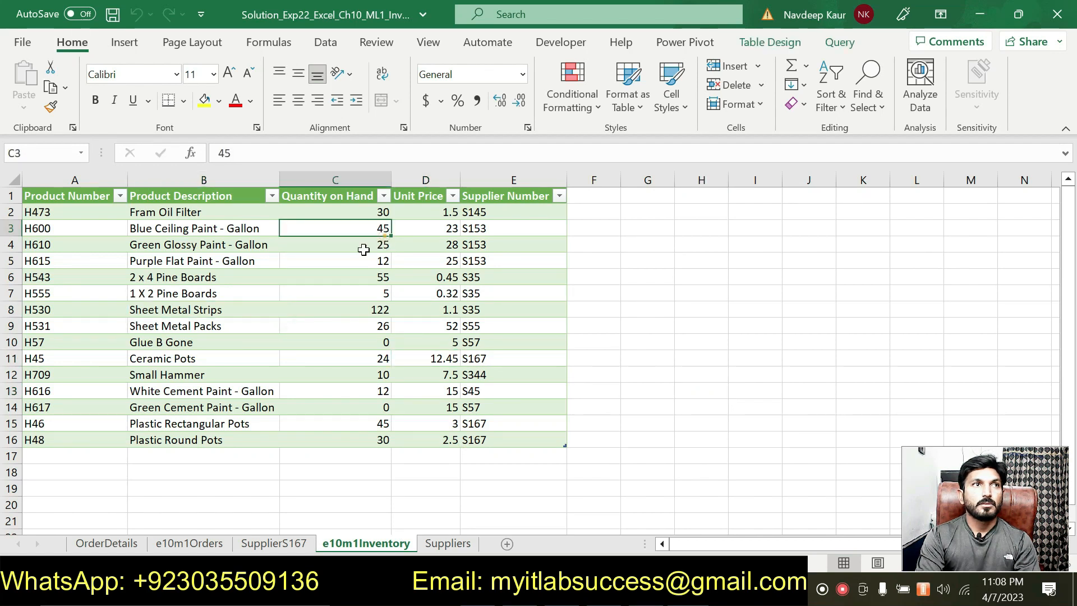
click(161, 302)
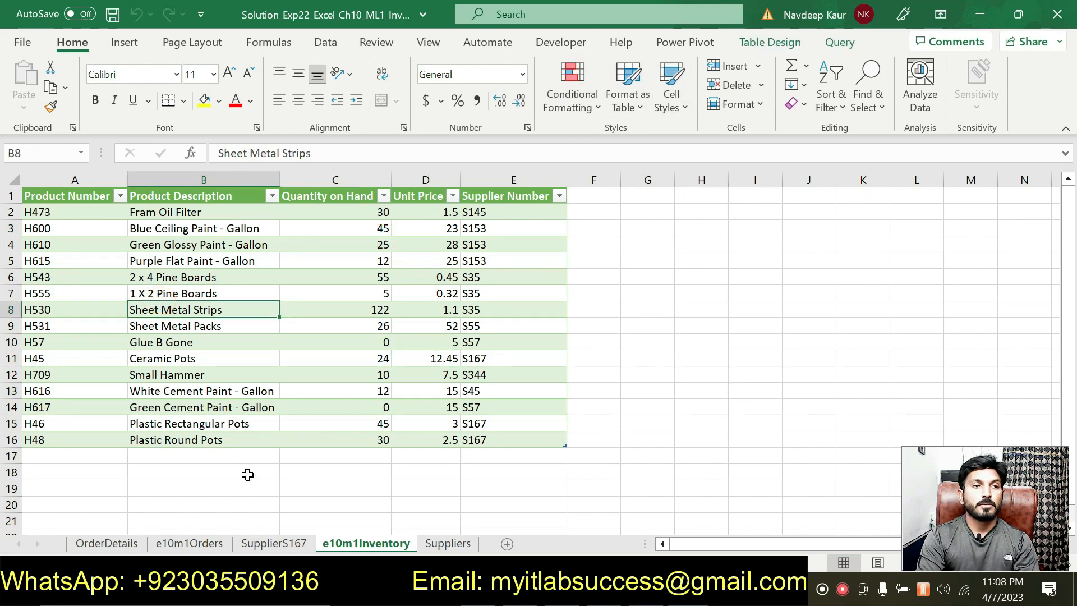
- Look through the order, supplier and inventory worksheets and examine the PivotTable on the SupplierS167 sheet
click(189, 543)
click(106, 544)
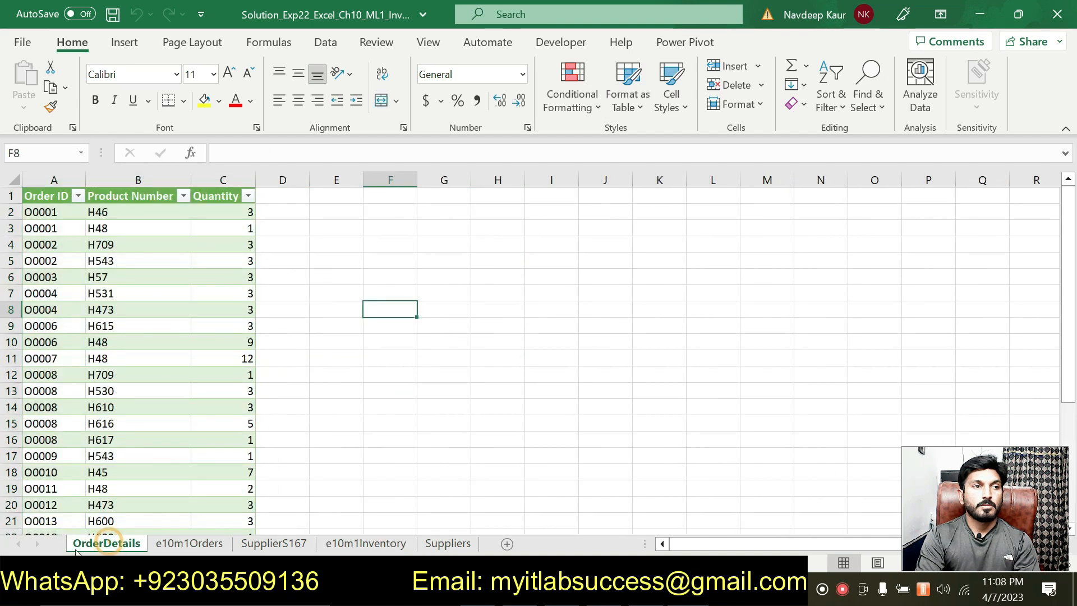
click(447, 544)
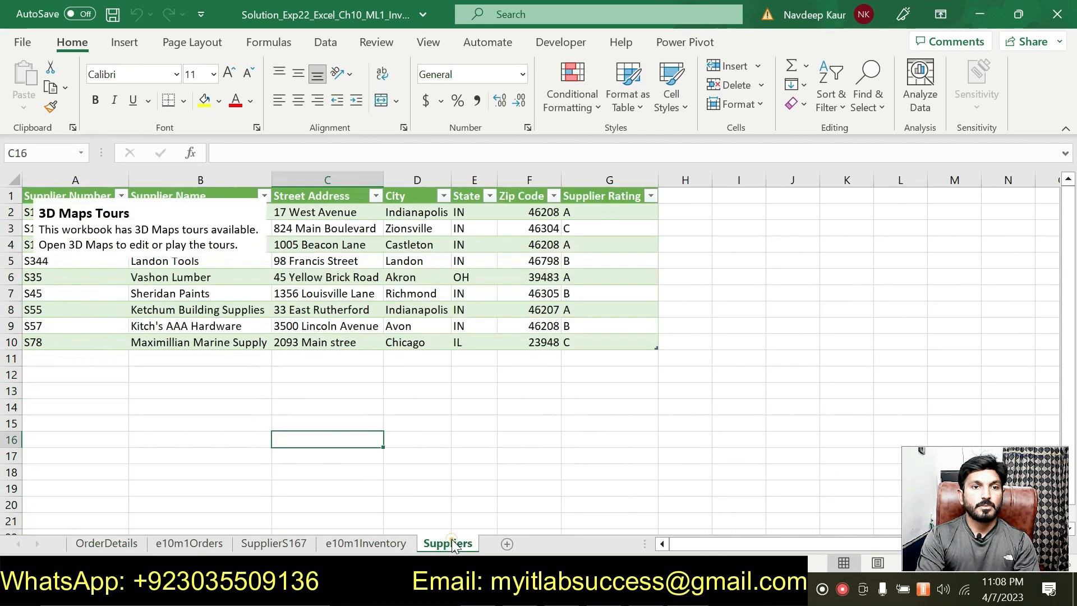
click(386, 544)
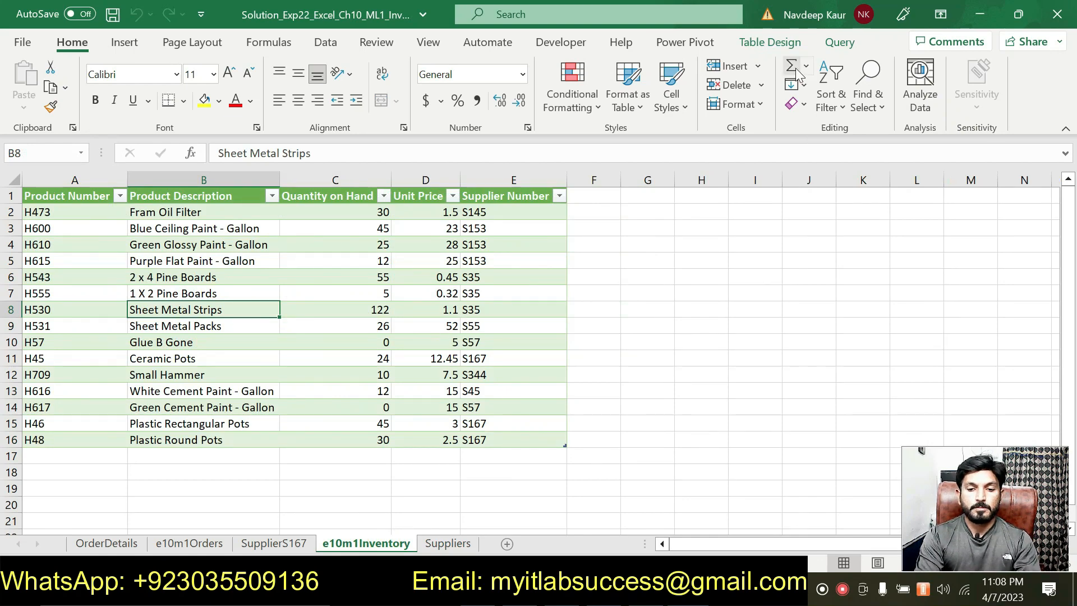
click(682, 42)
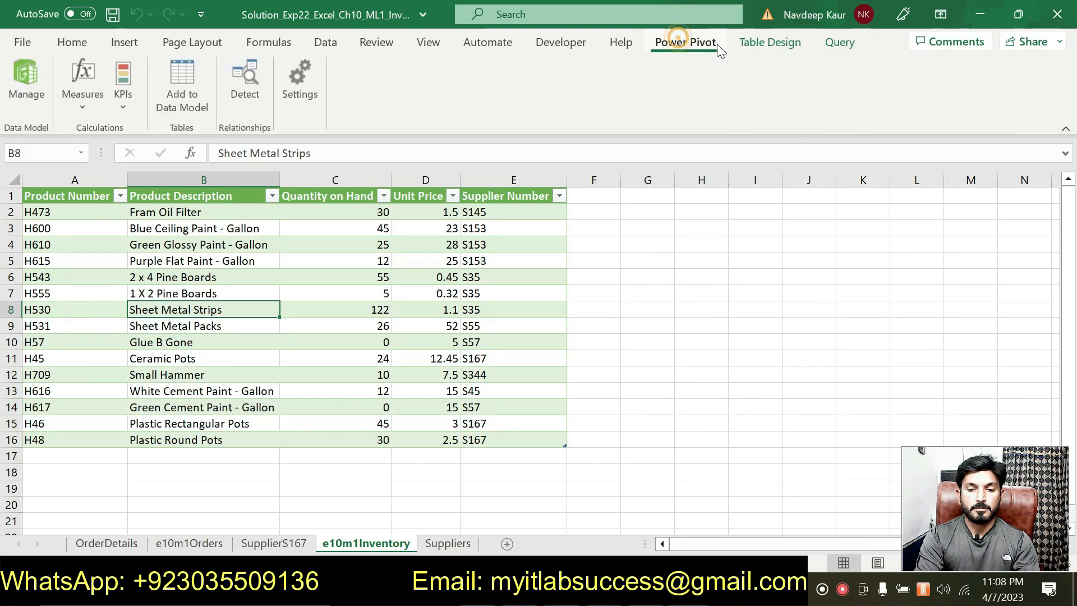
click(746, 42)
click(415, 294)
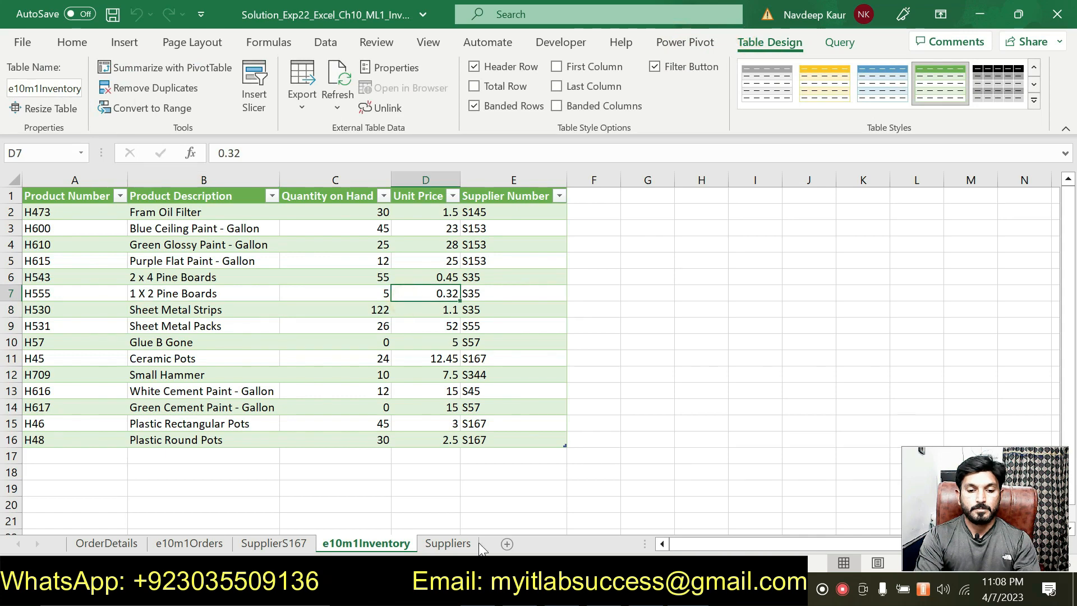
click(447, 544)
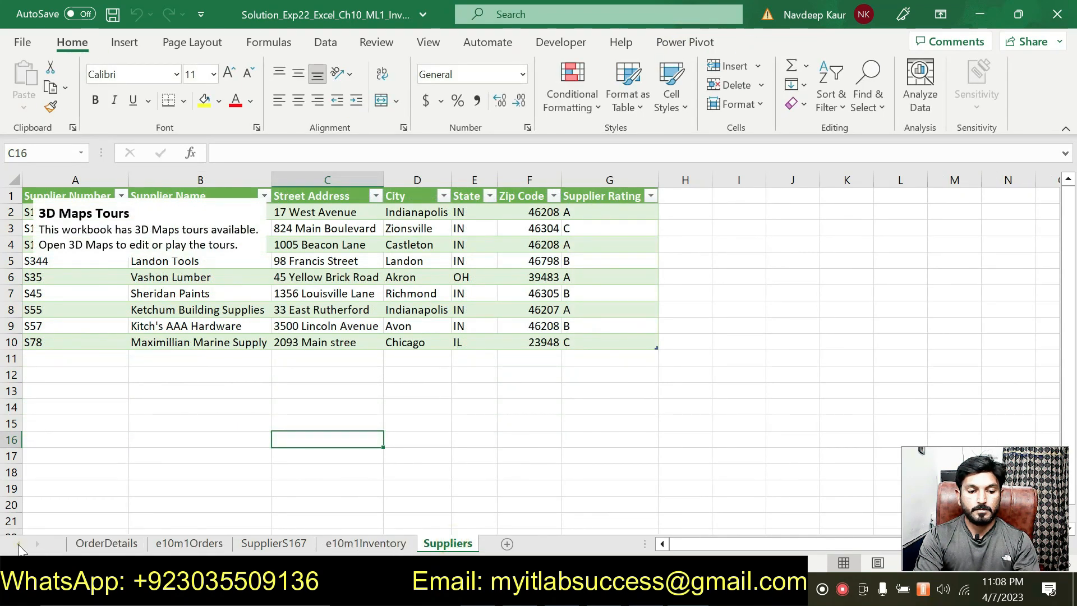
click(274, 543)
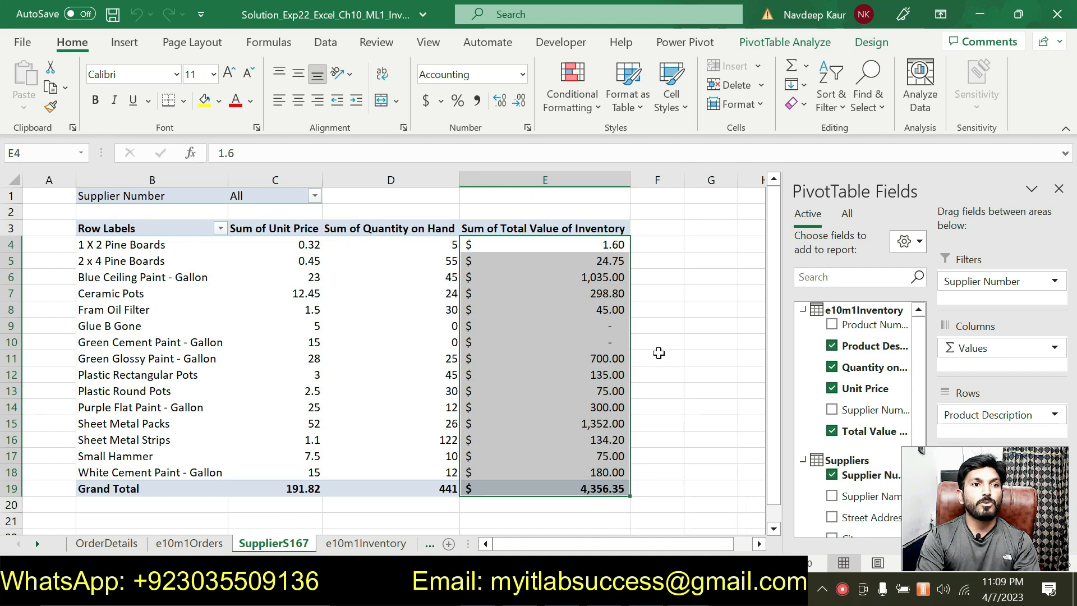
- Switch to Word and review instructions 9 to 15, comparing them with the SupplierS167 PivotTable in Excel
click(594, 590)
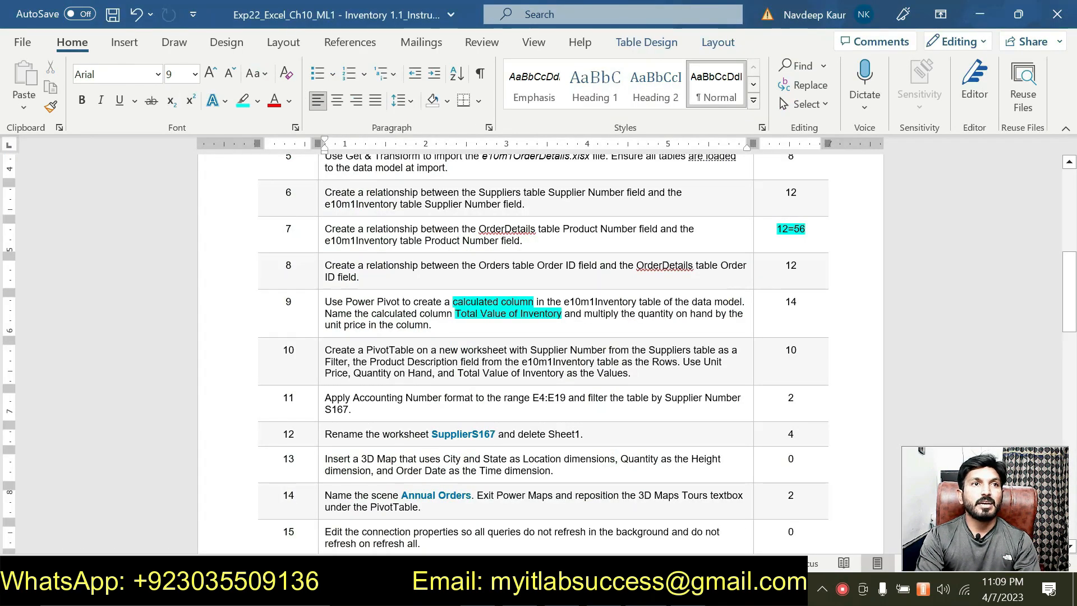
drag(634, 370, 359, 331)
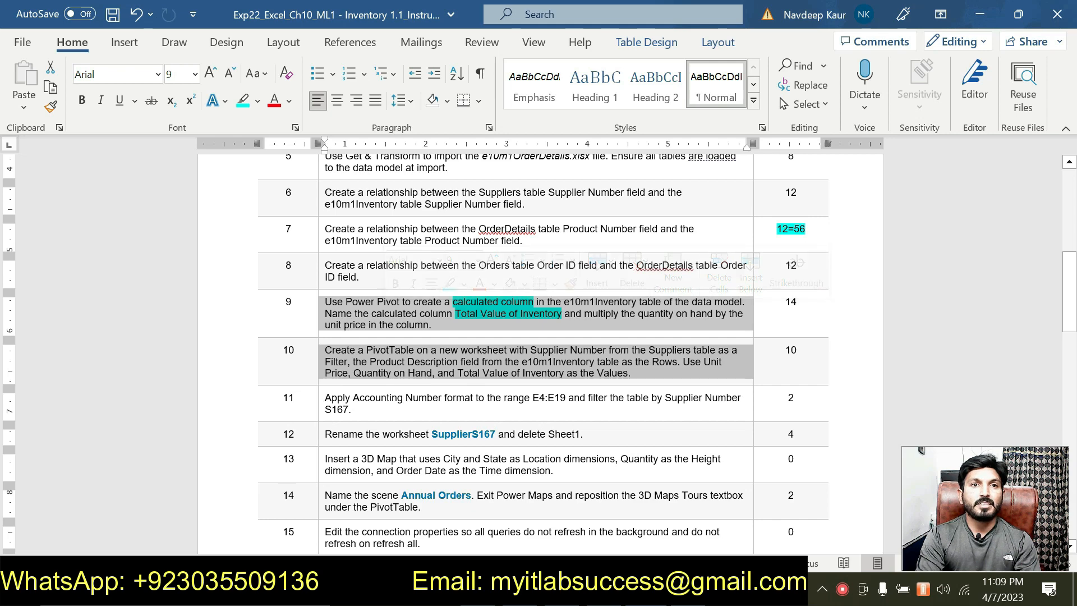
drag(433, 434, 496, 435)
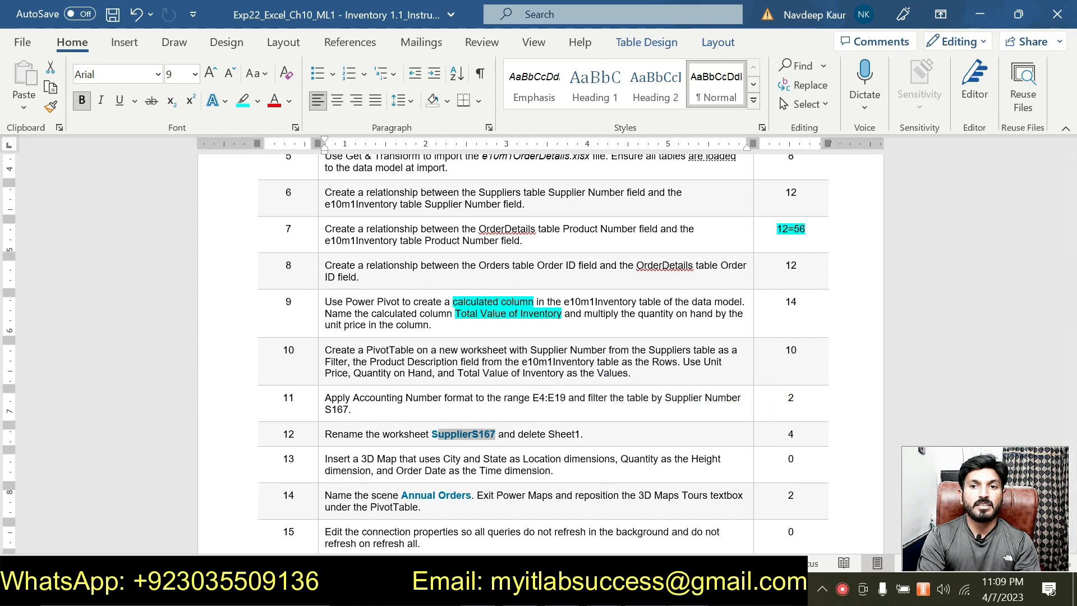
click(572, 592)
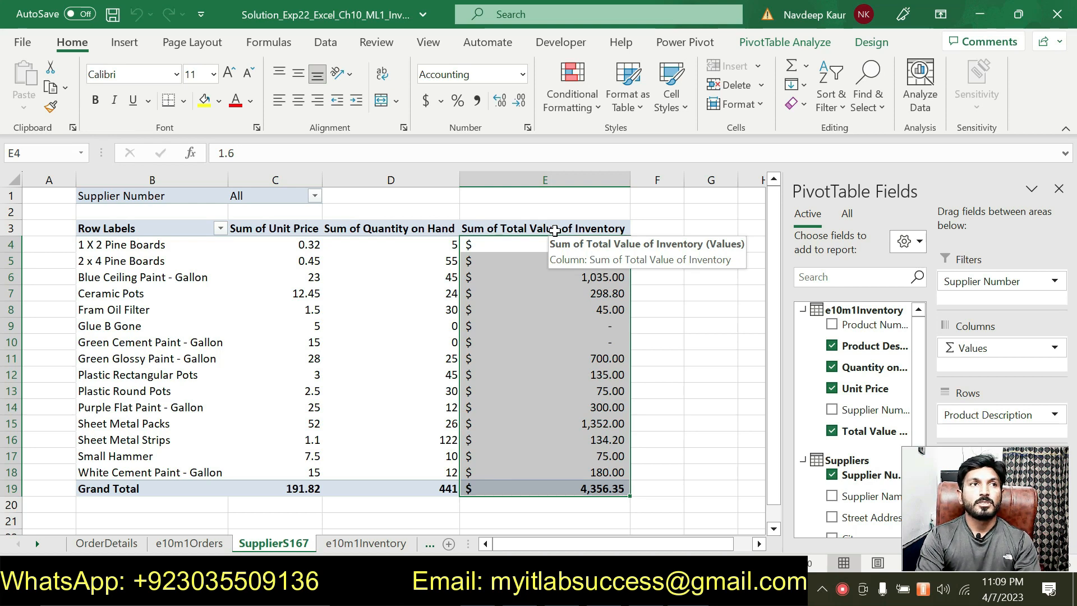
key(alt+Tab)
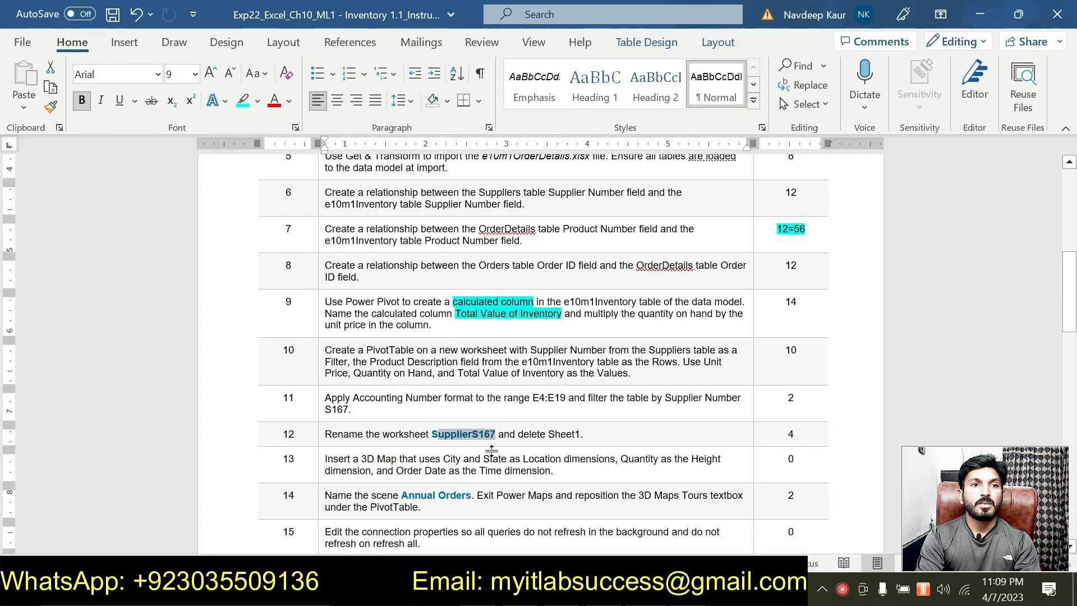
scroll(493, 454, down, 1)
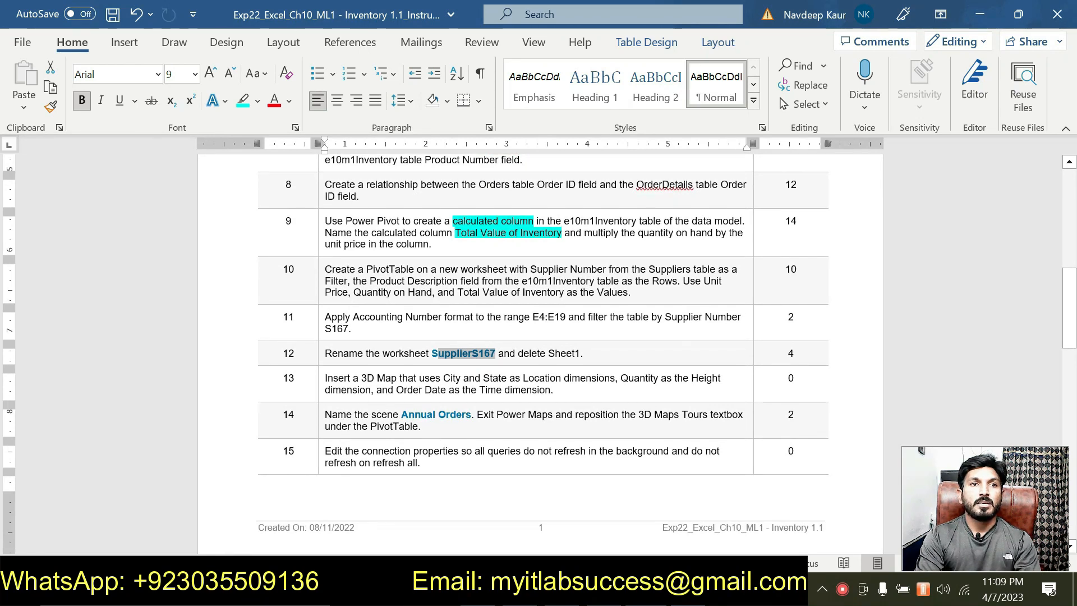
scroll(543, 348, up, 9)
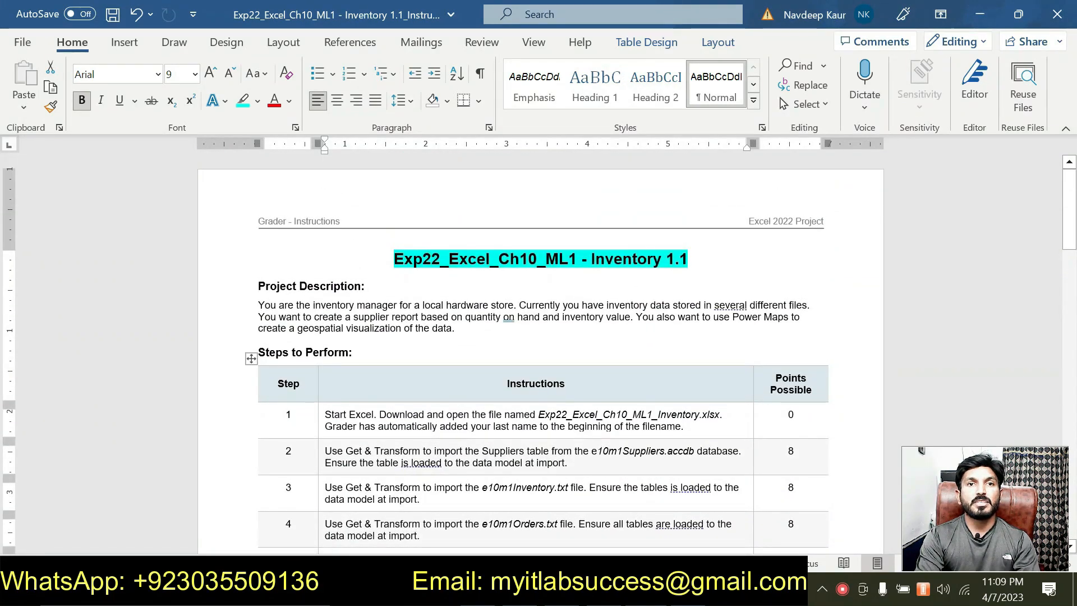
- Switch to Excel and close the PivotTable Fields pane on the SupplierS167 sheet, leaving the PivotTable deselected
click(509, 589)
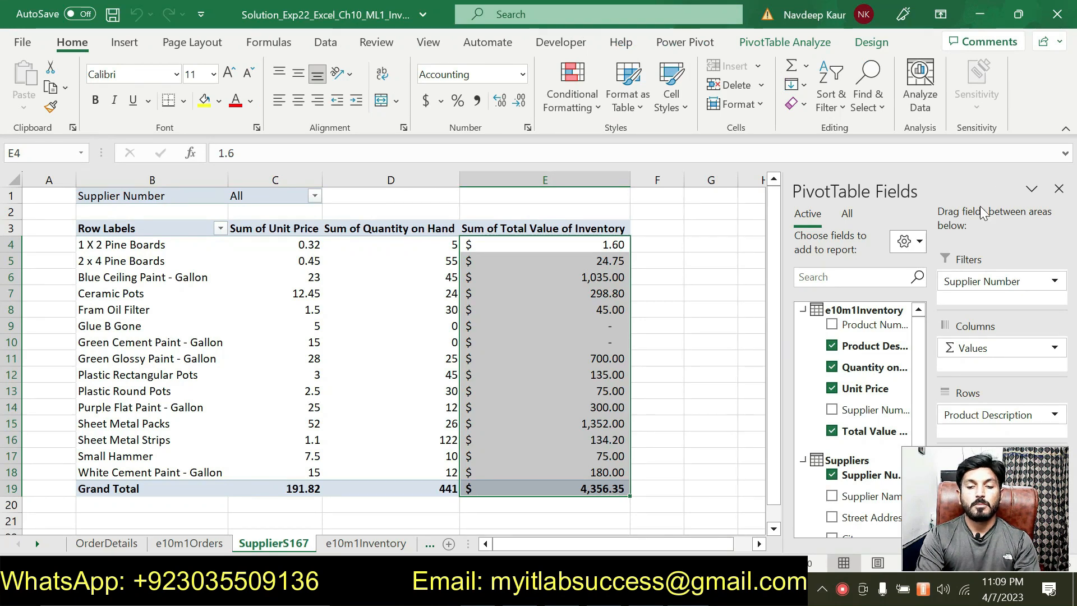
click(1058, 189)
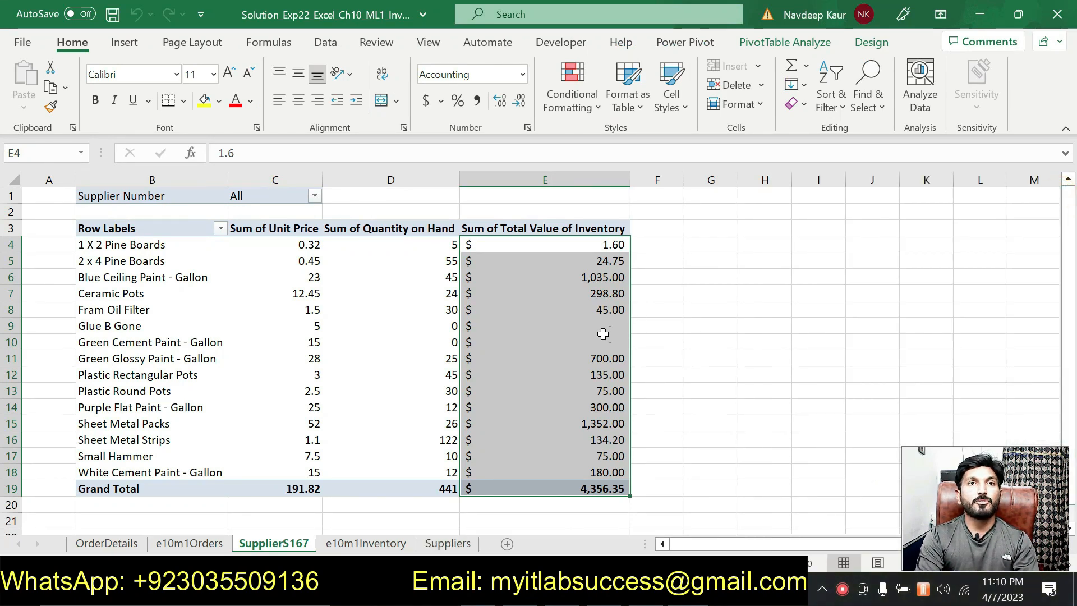
click(675, 354)
- Review the e10m1Inventory, Suppliers, SupplierS167, e10m1Orders and OrderDetails worksheets one after another
click(405, 542)
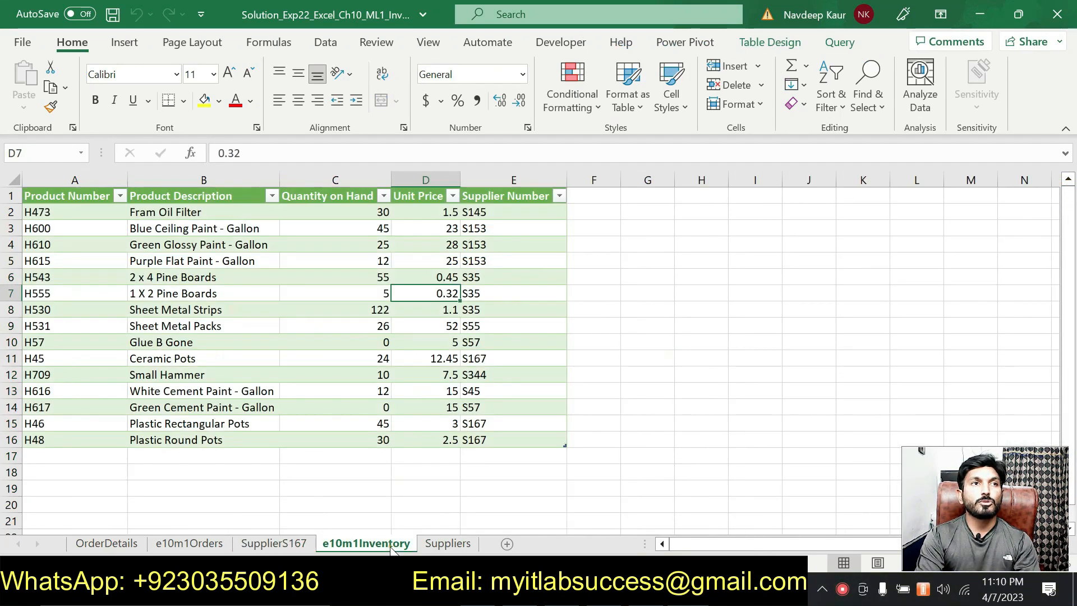
click(441, 545)
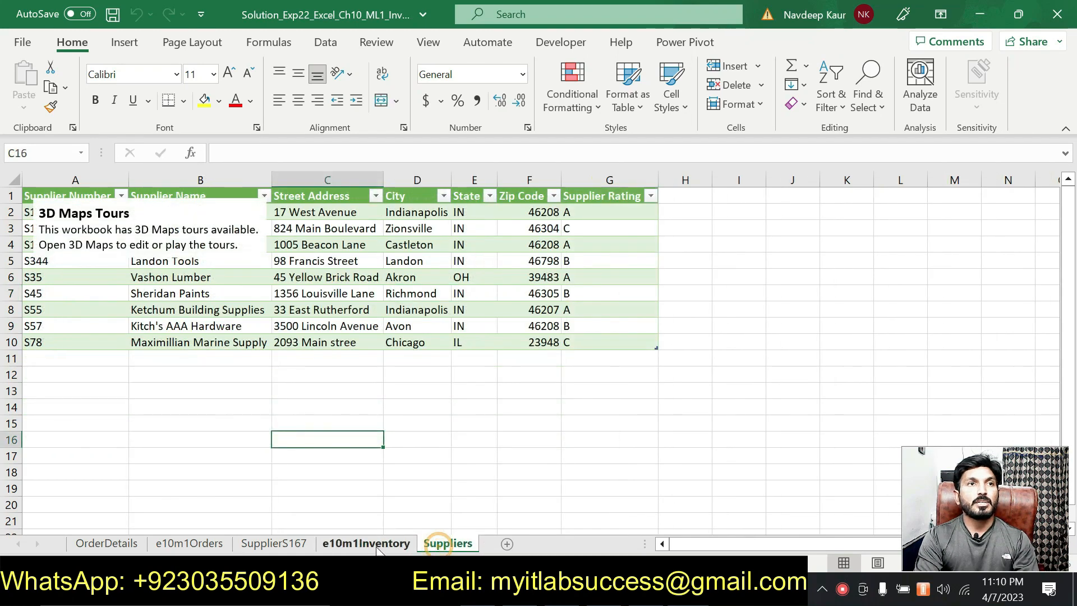
click(275, 543)
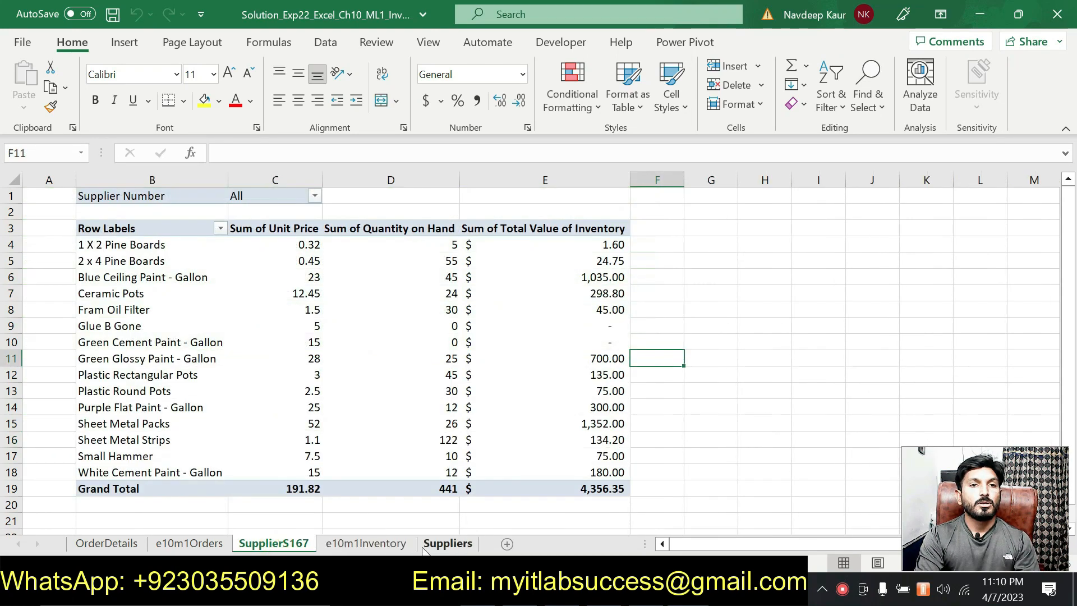
click(440, 545)
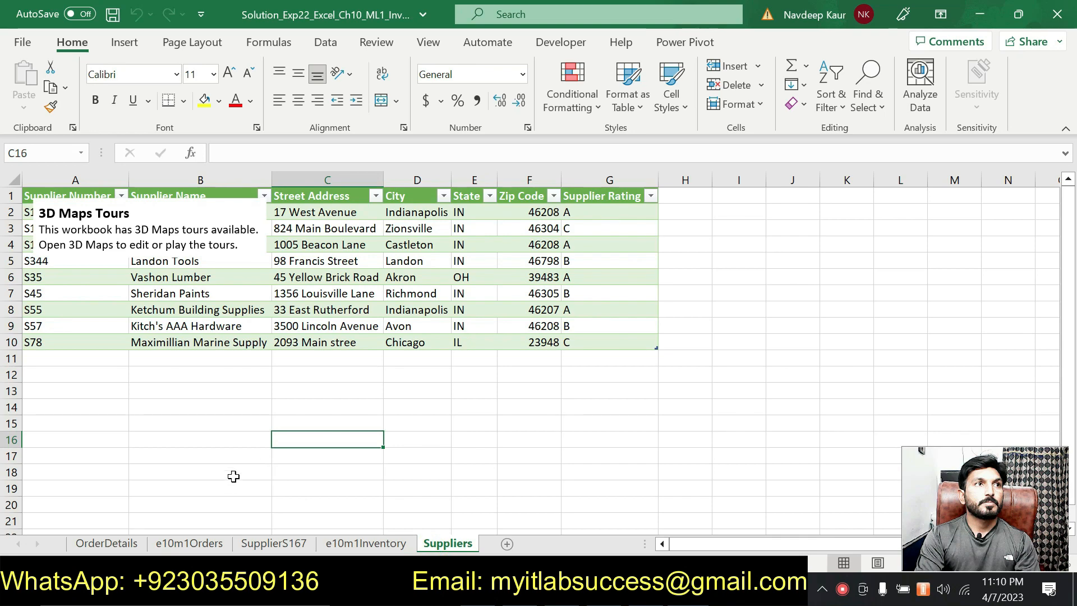
click(201, 548)
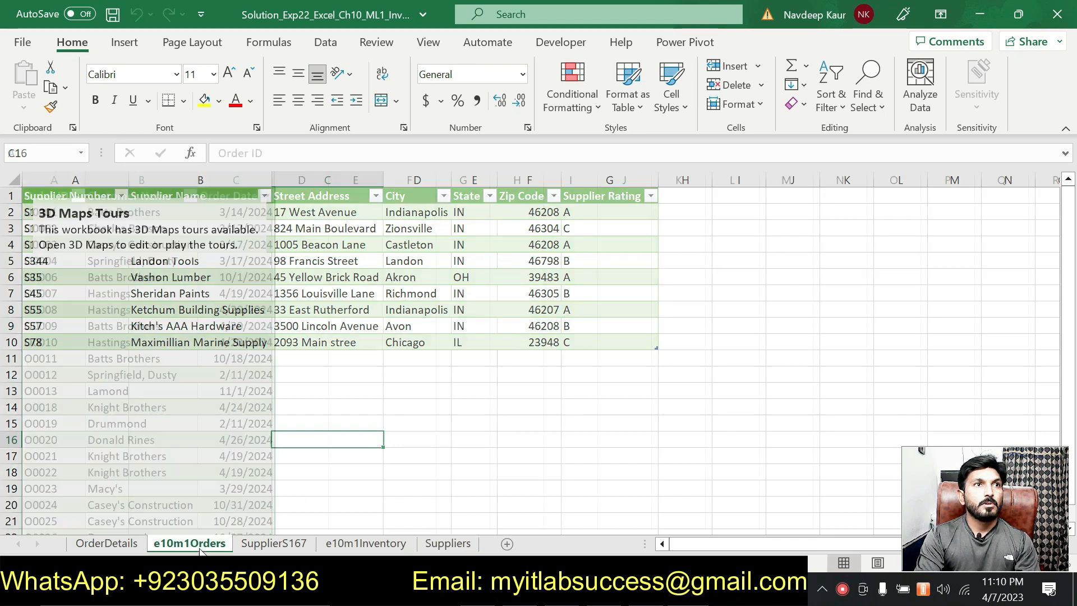
click(128, 533)
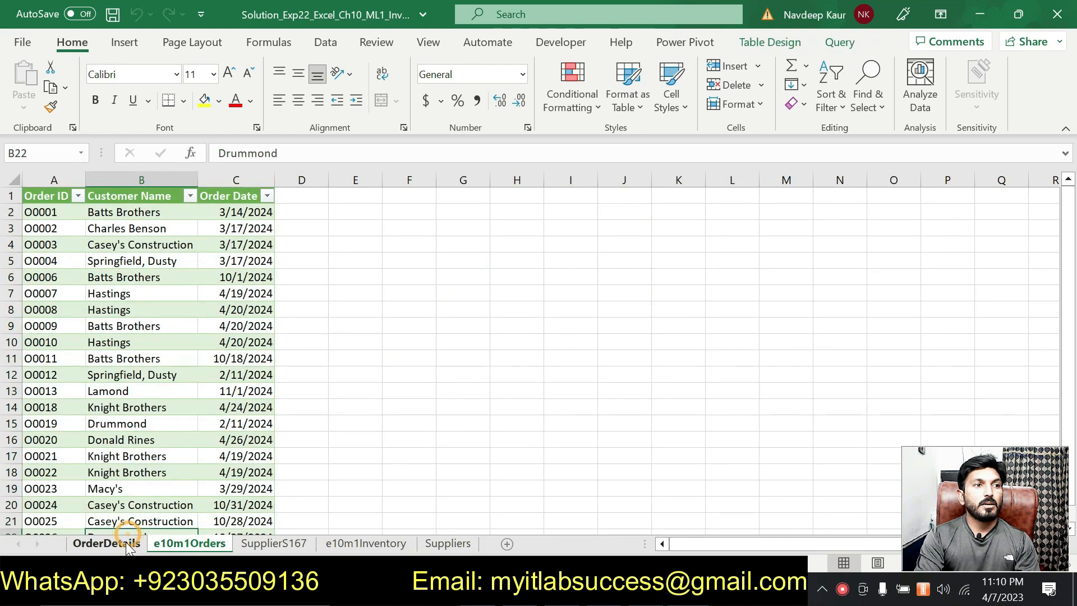
click(125, 542)
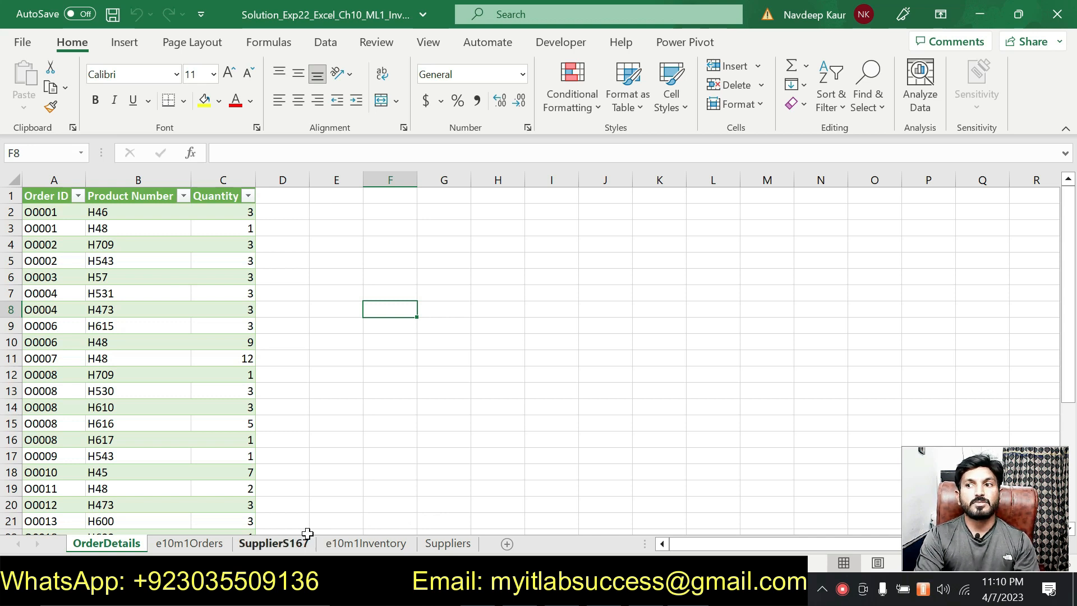
click(414, 474)
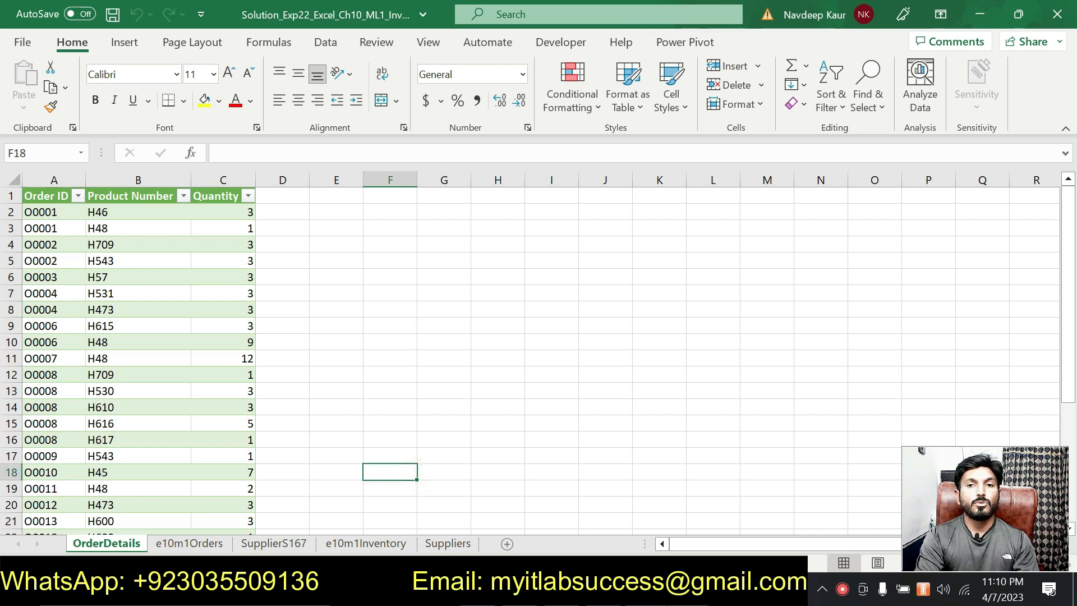
- Switch to the Word instructions and read through the project steps, returning to the document's title
key(alt+Tab)
scroll(561, 511, down, 3)
scroll(560, 359, down, 1)
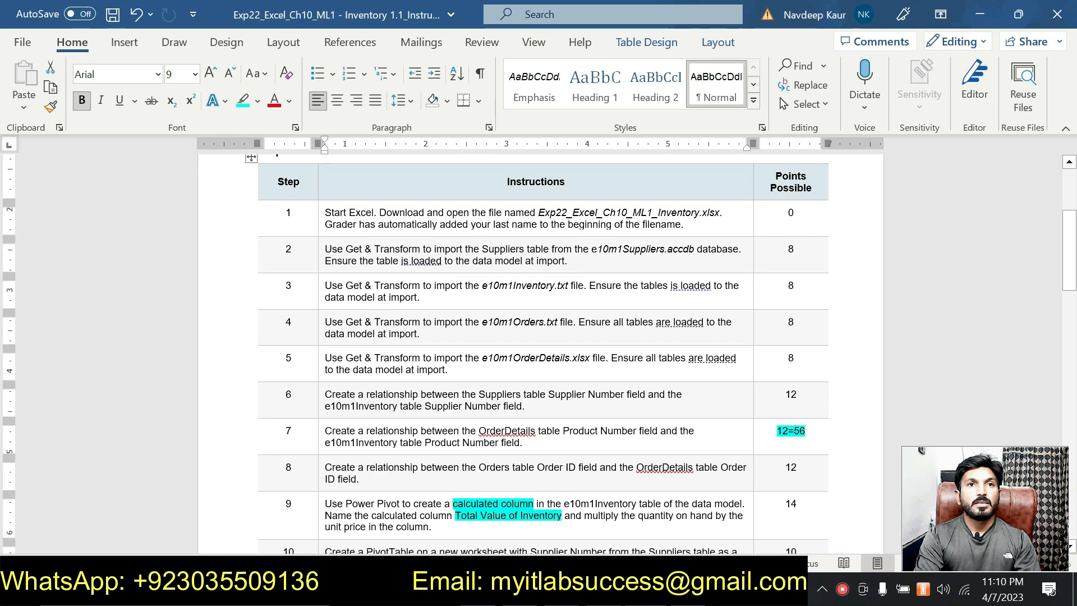
scroll(561, 353, down, 5)
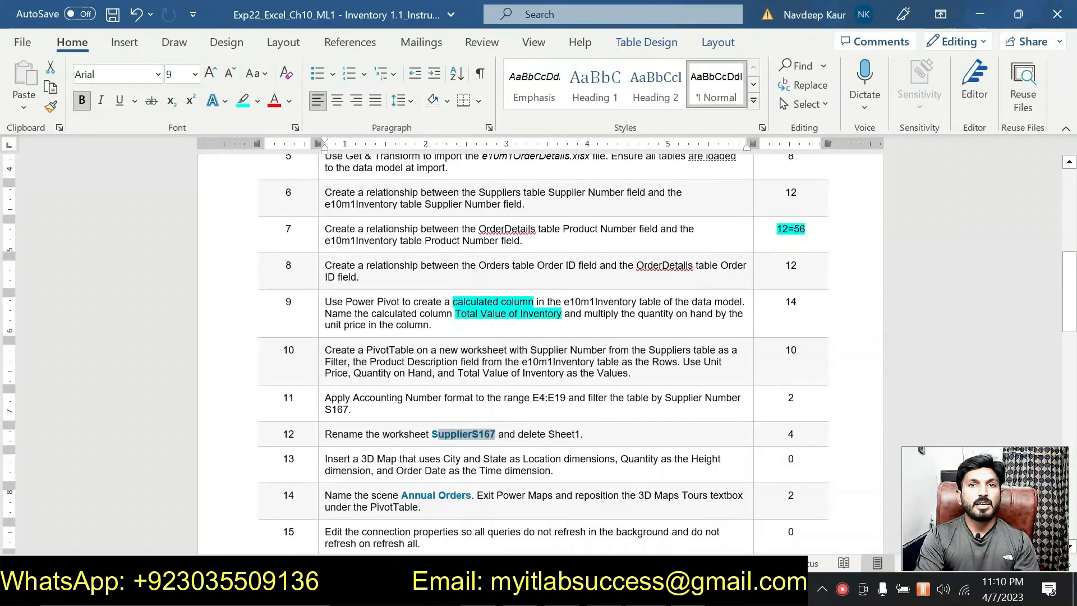
scroll(483, 449, up, 5)
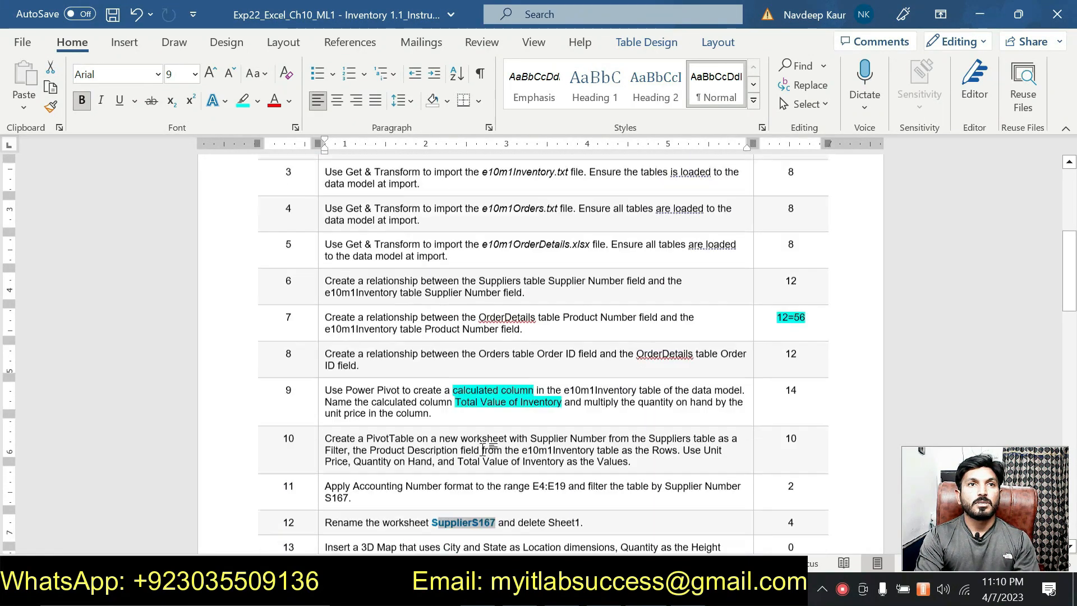
scroll(483, 449, up, 4)
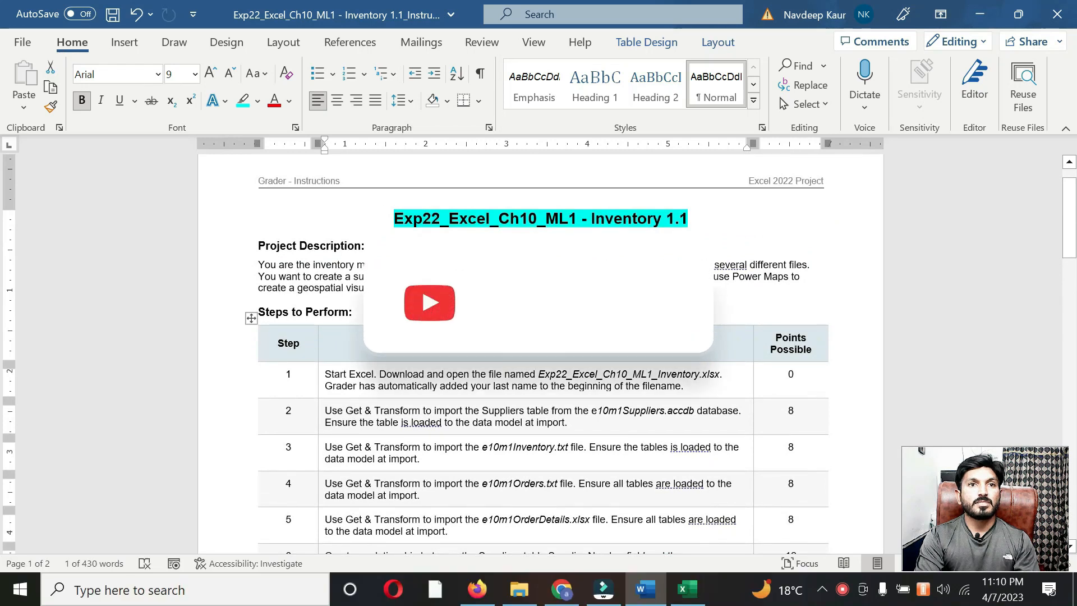